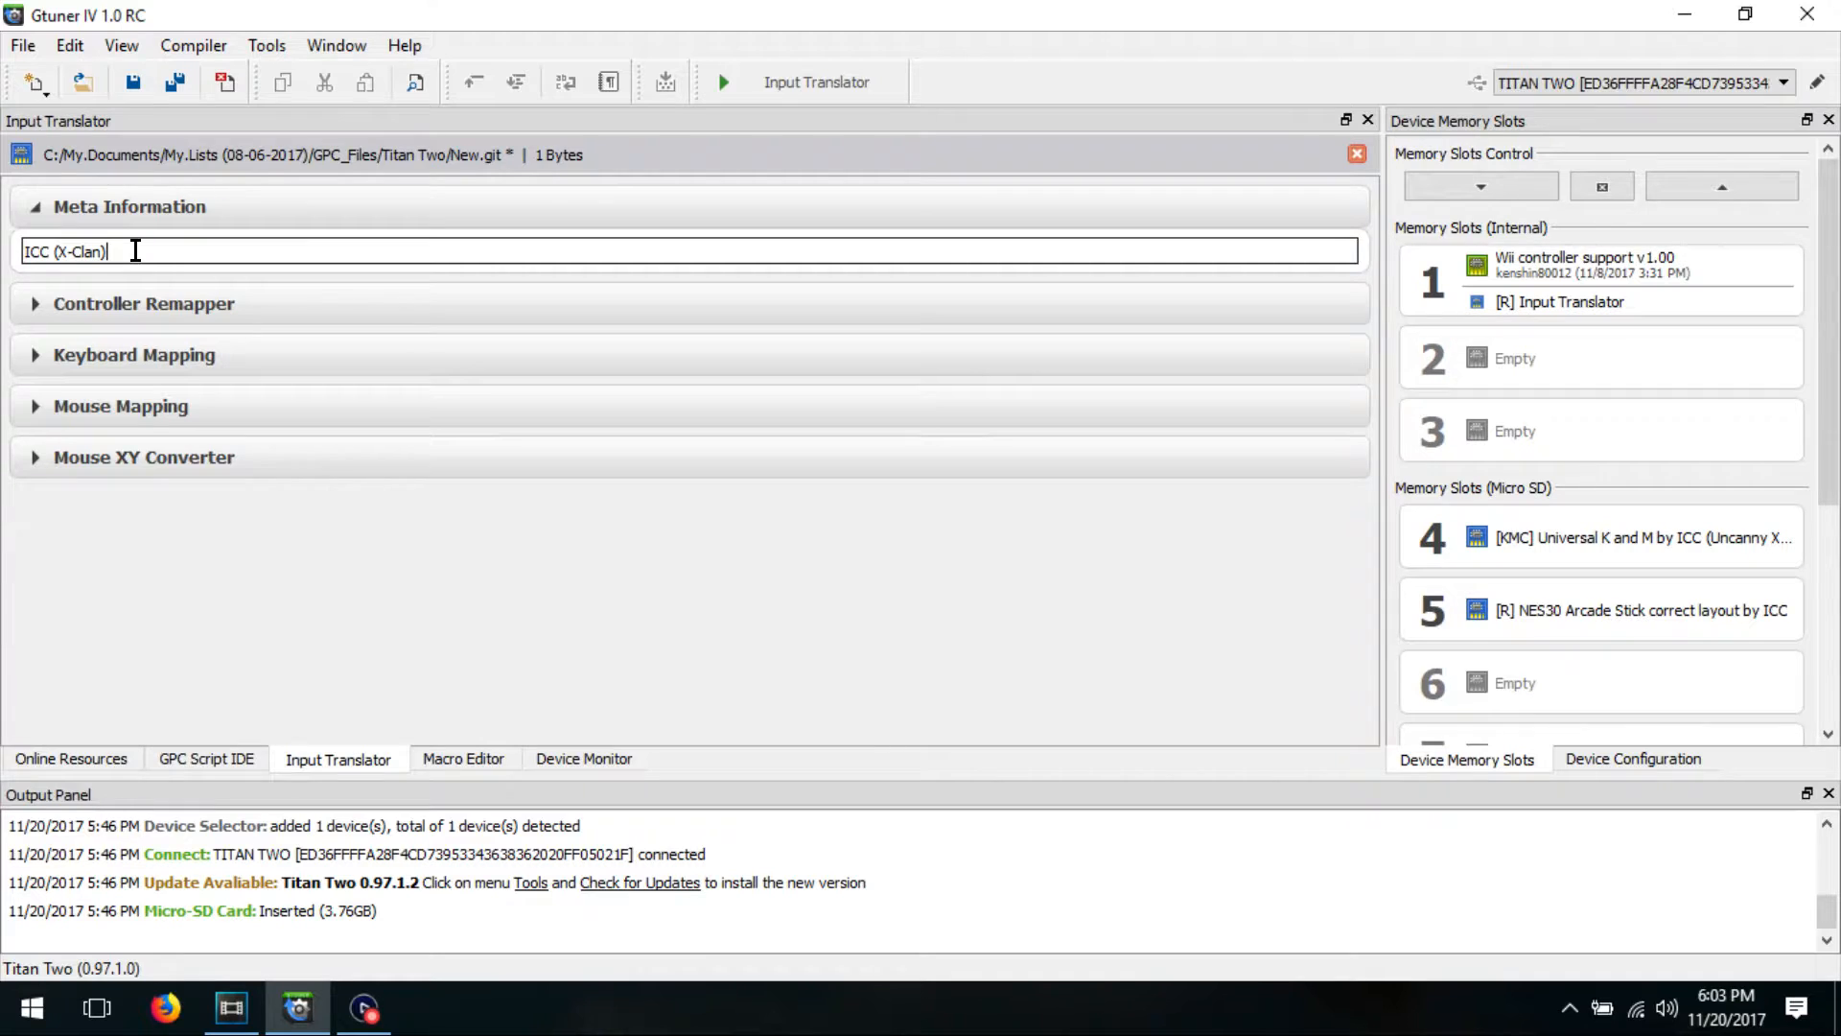
Step: Review the default button, stick and input port assignments in the Controller Remapper section
click(35, 305)
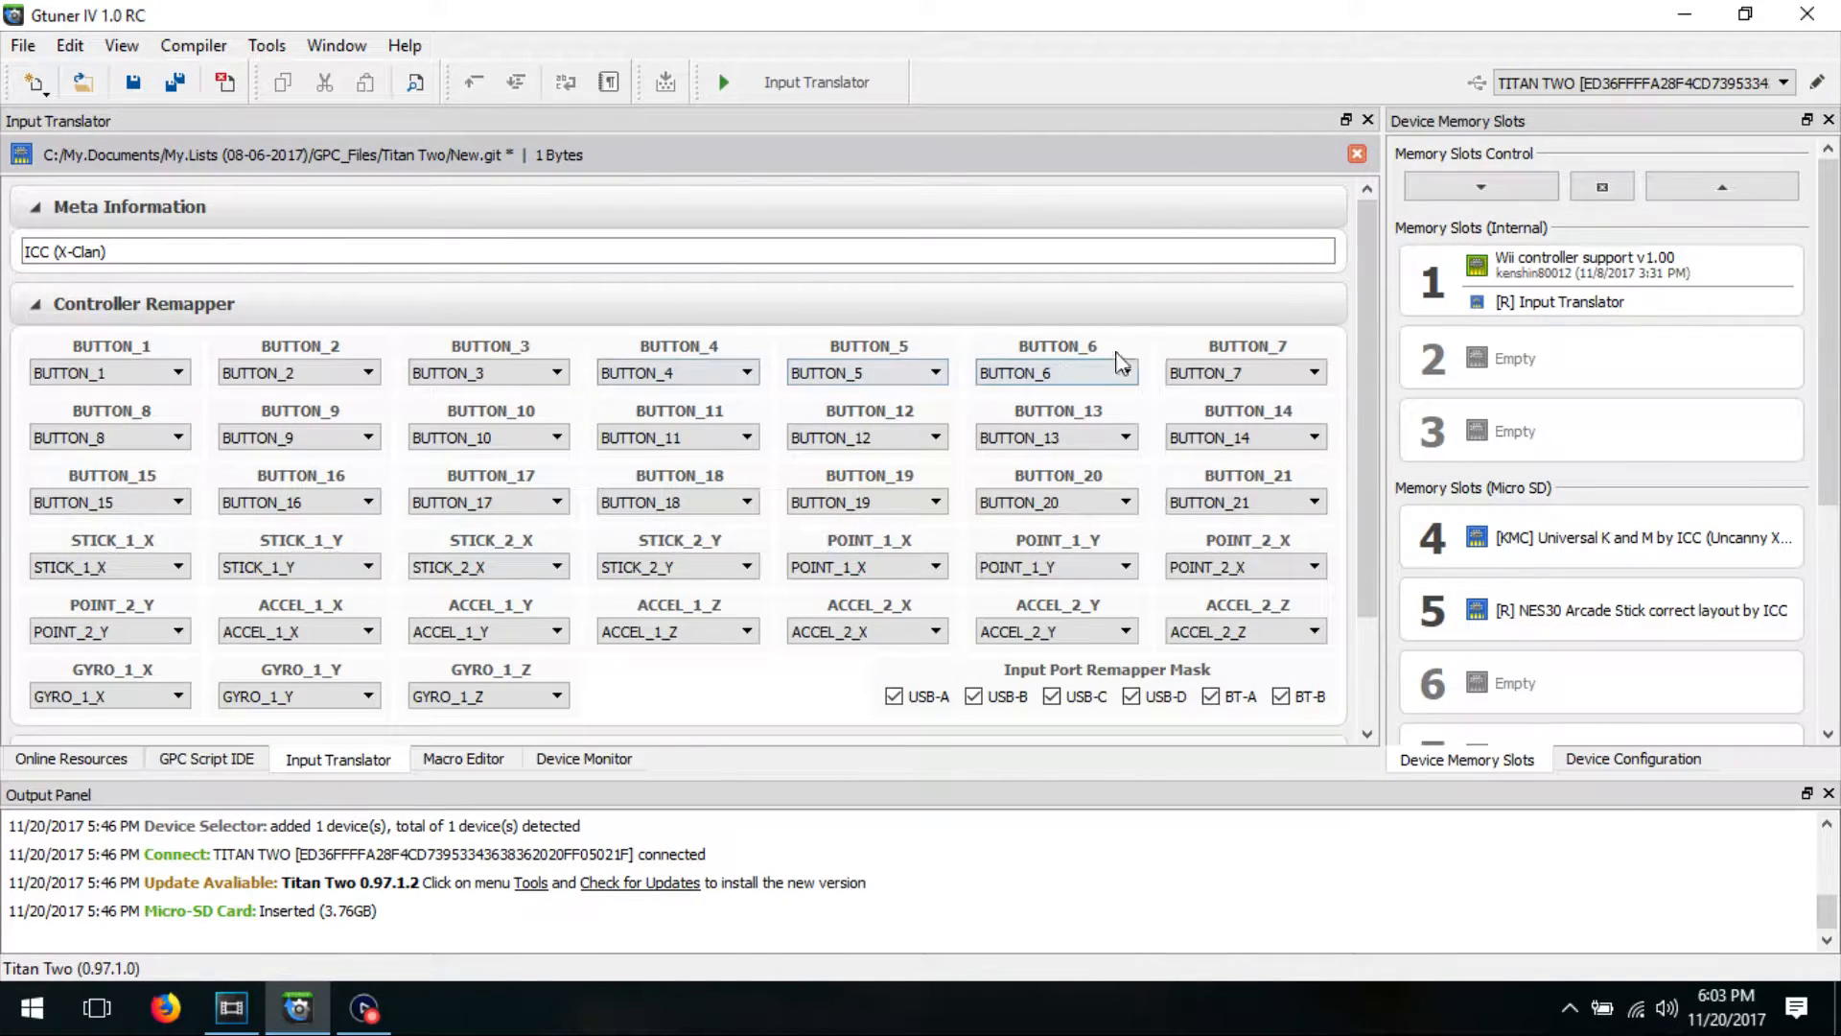
drag(1371, 242, 1381, 294)
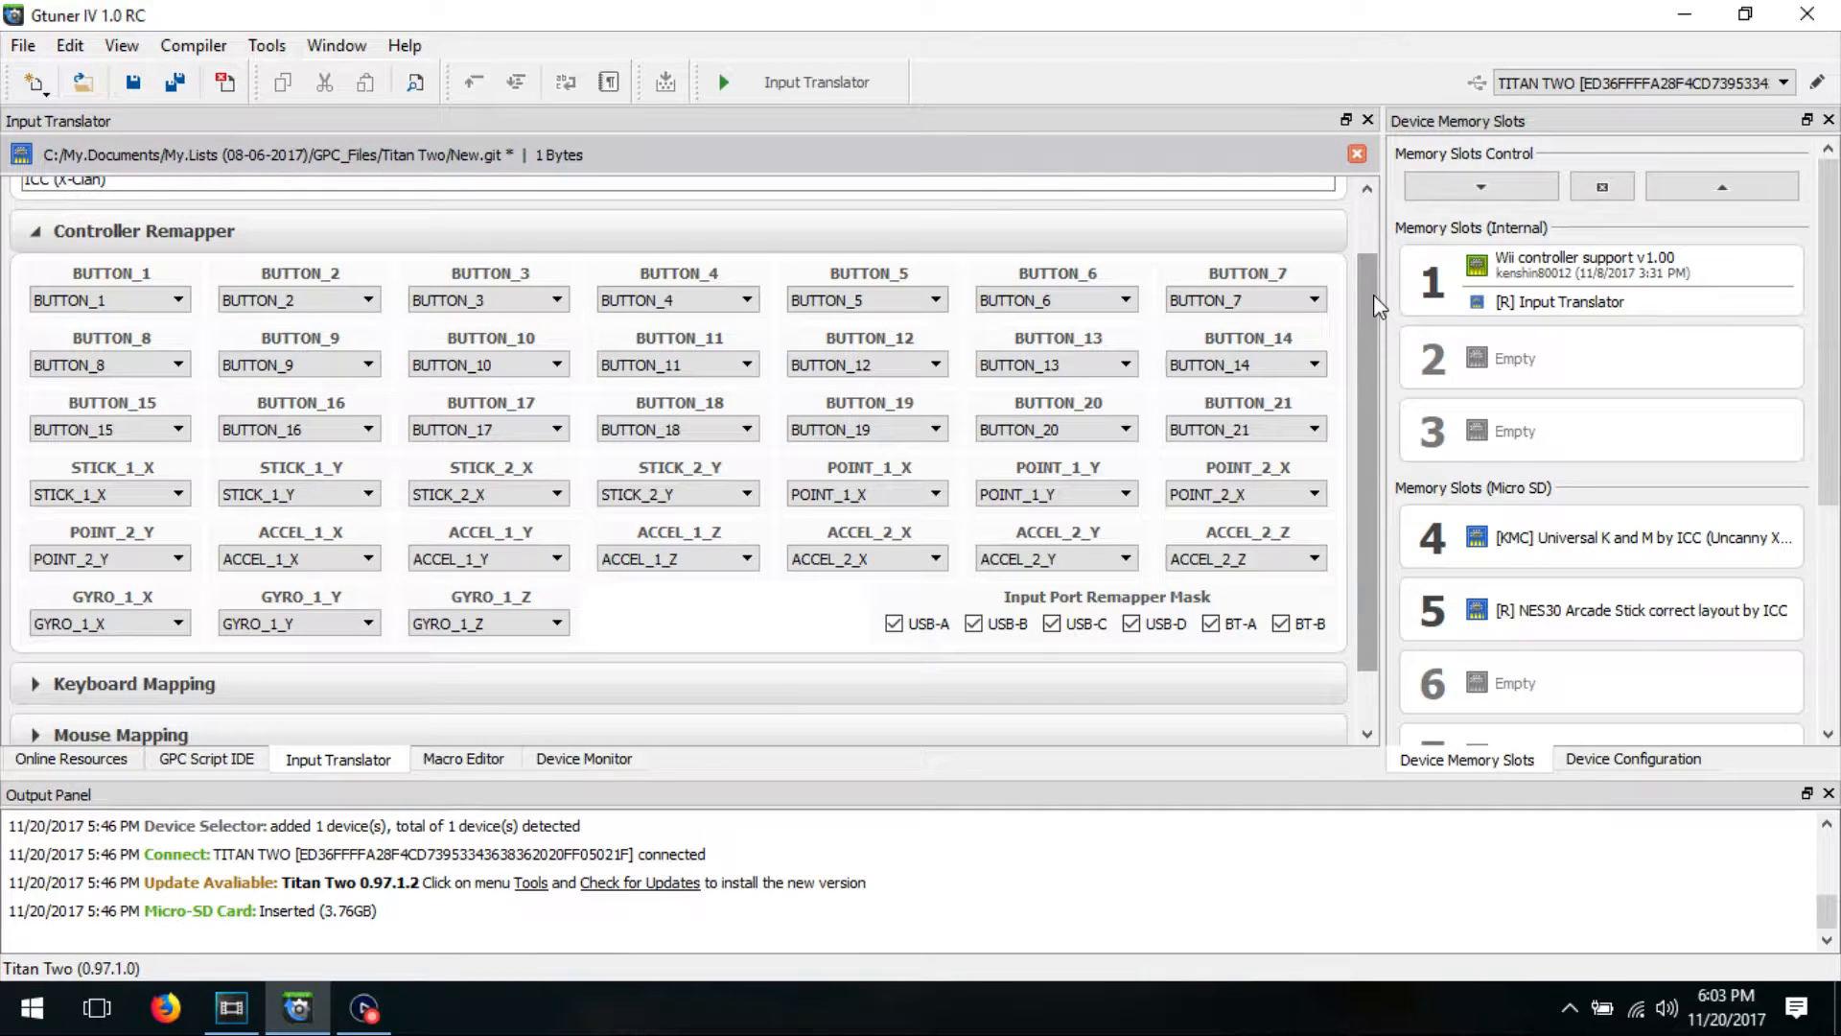
click(35, 233)
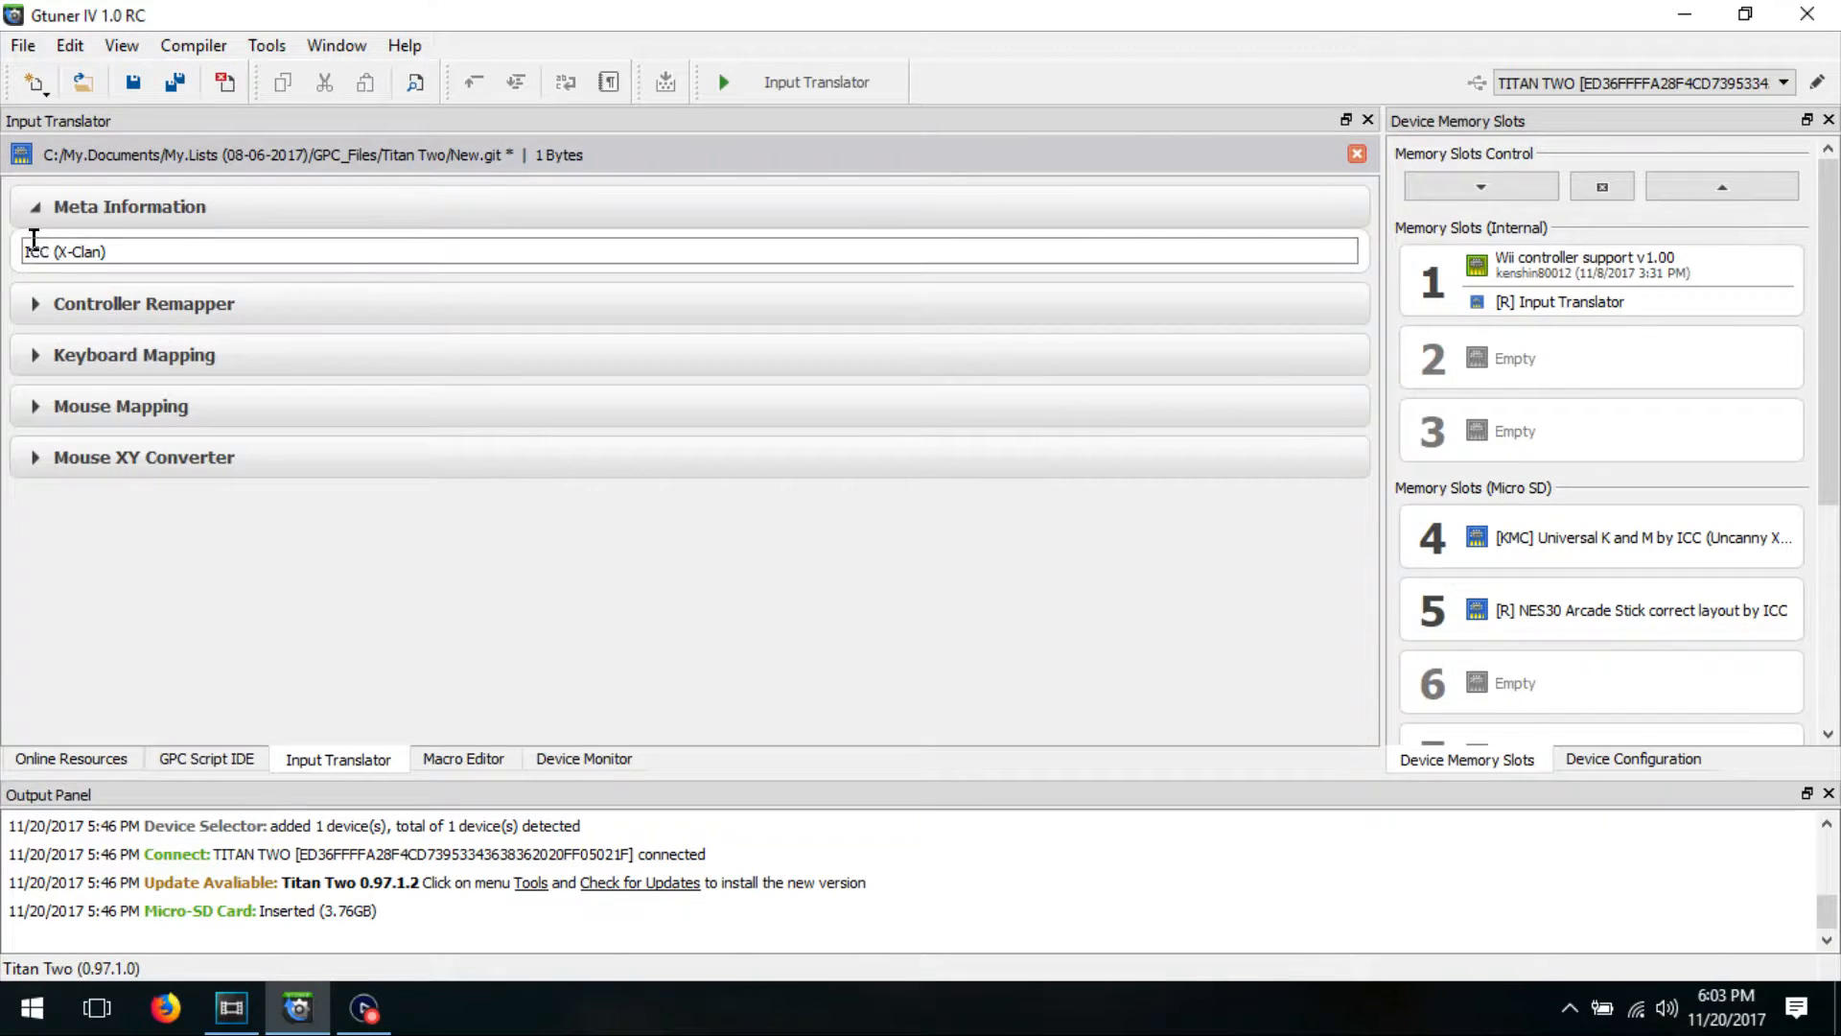
Step: Add a keyboard mapping entry with the A key as its source
click(35, 356)
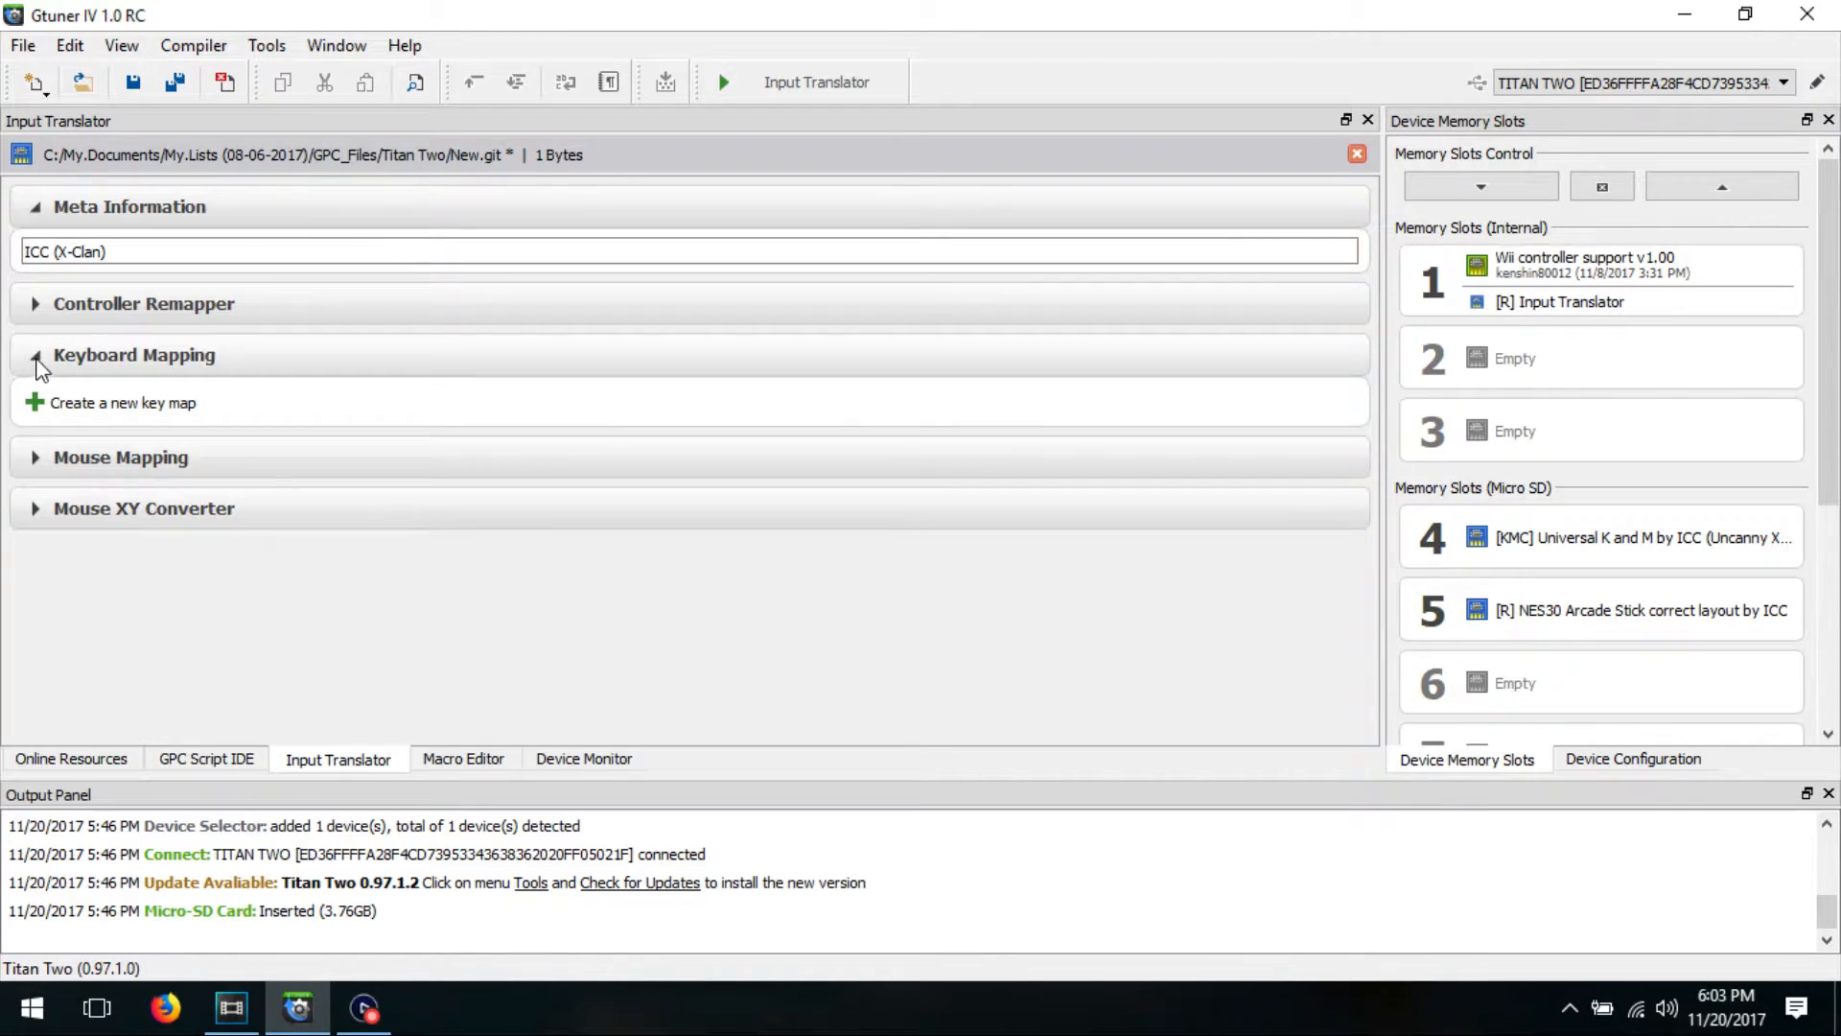
click(35, 409)
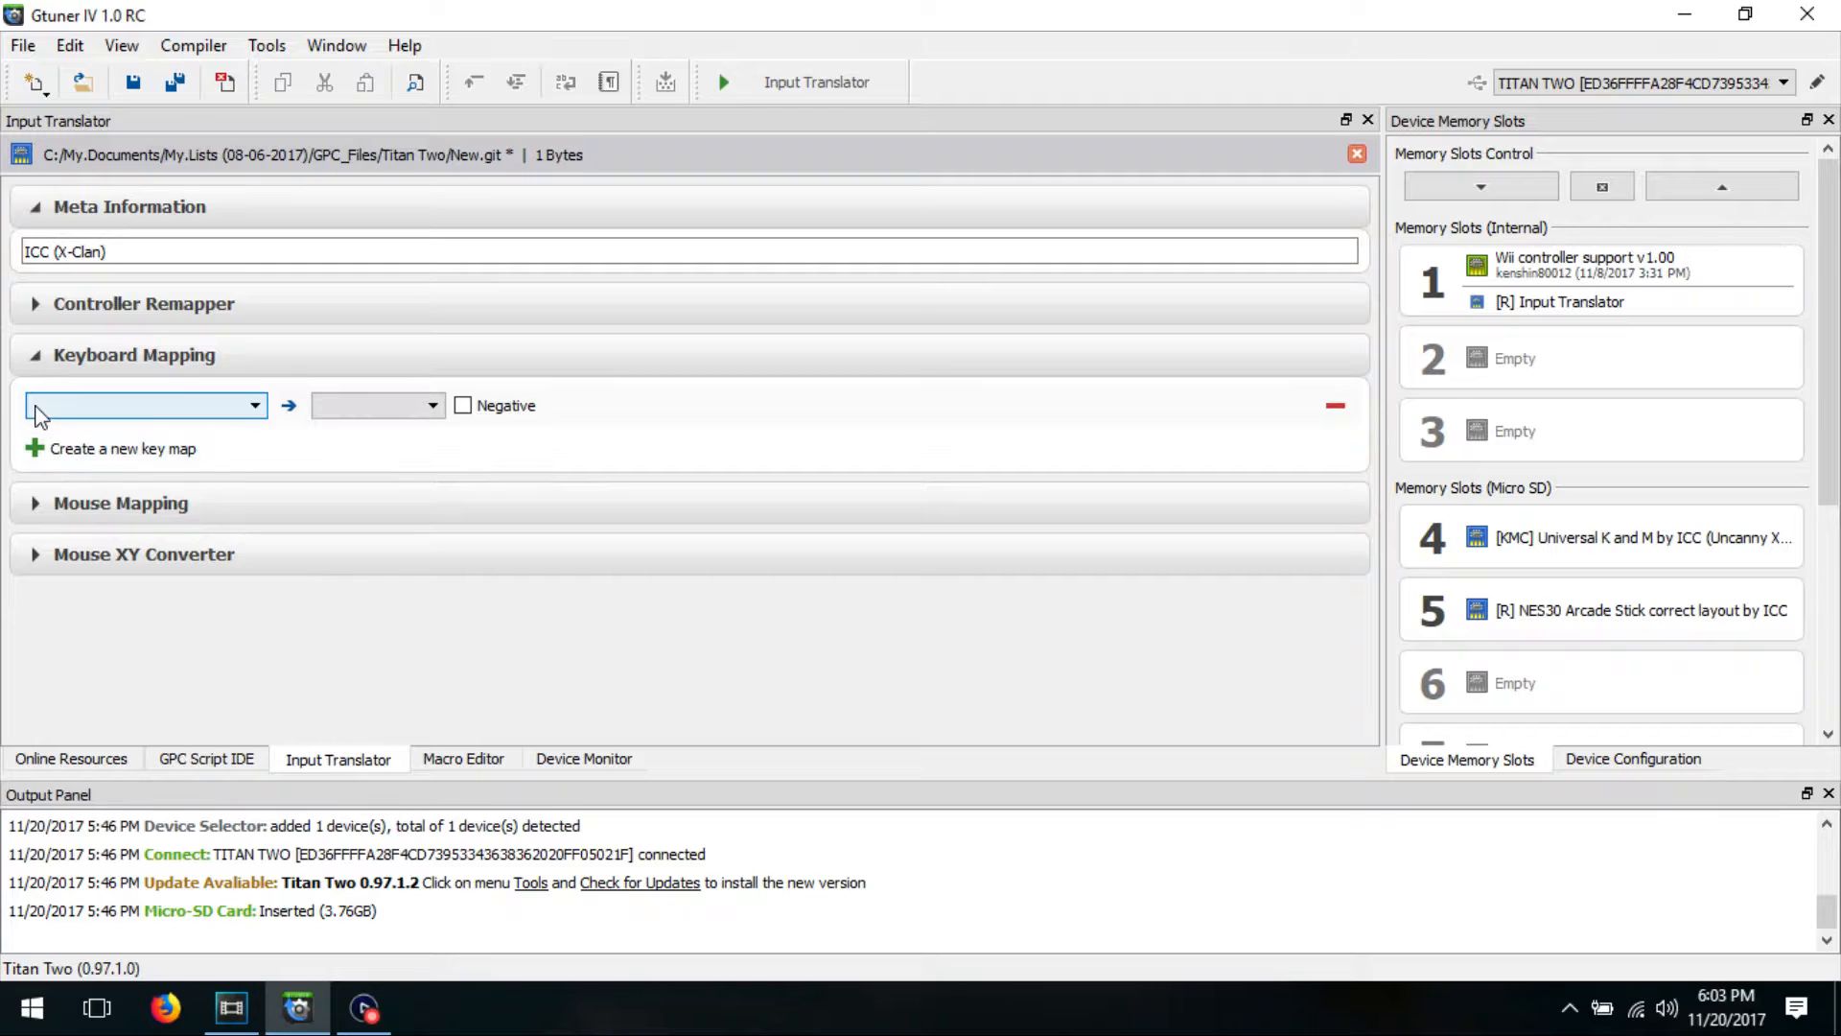
click(257, 407)
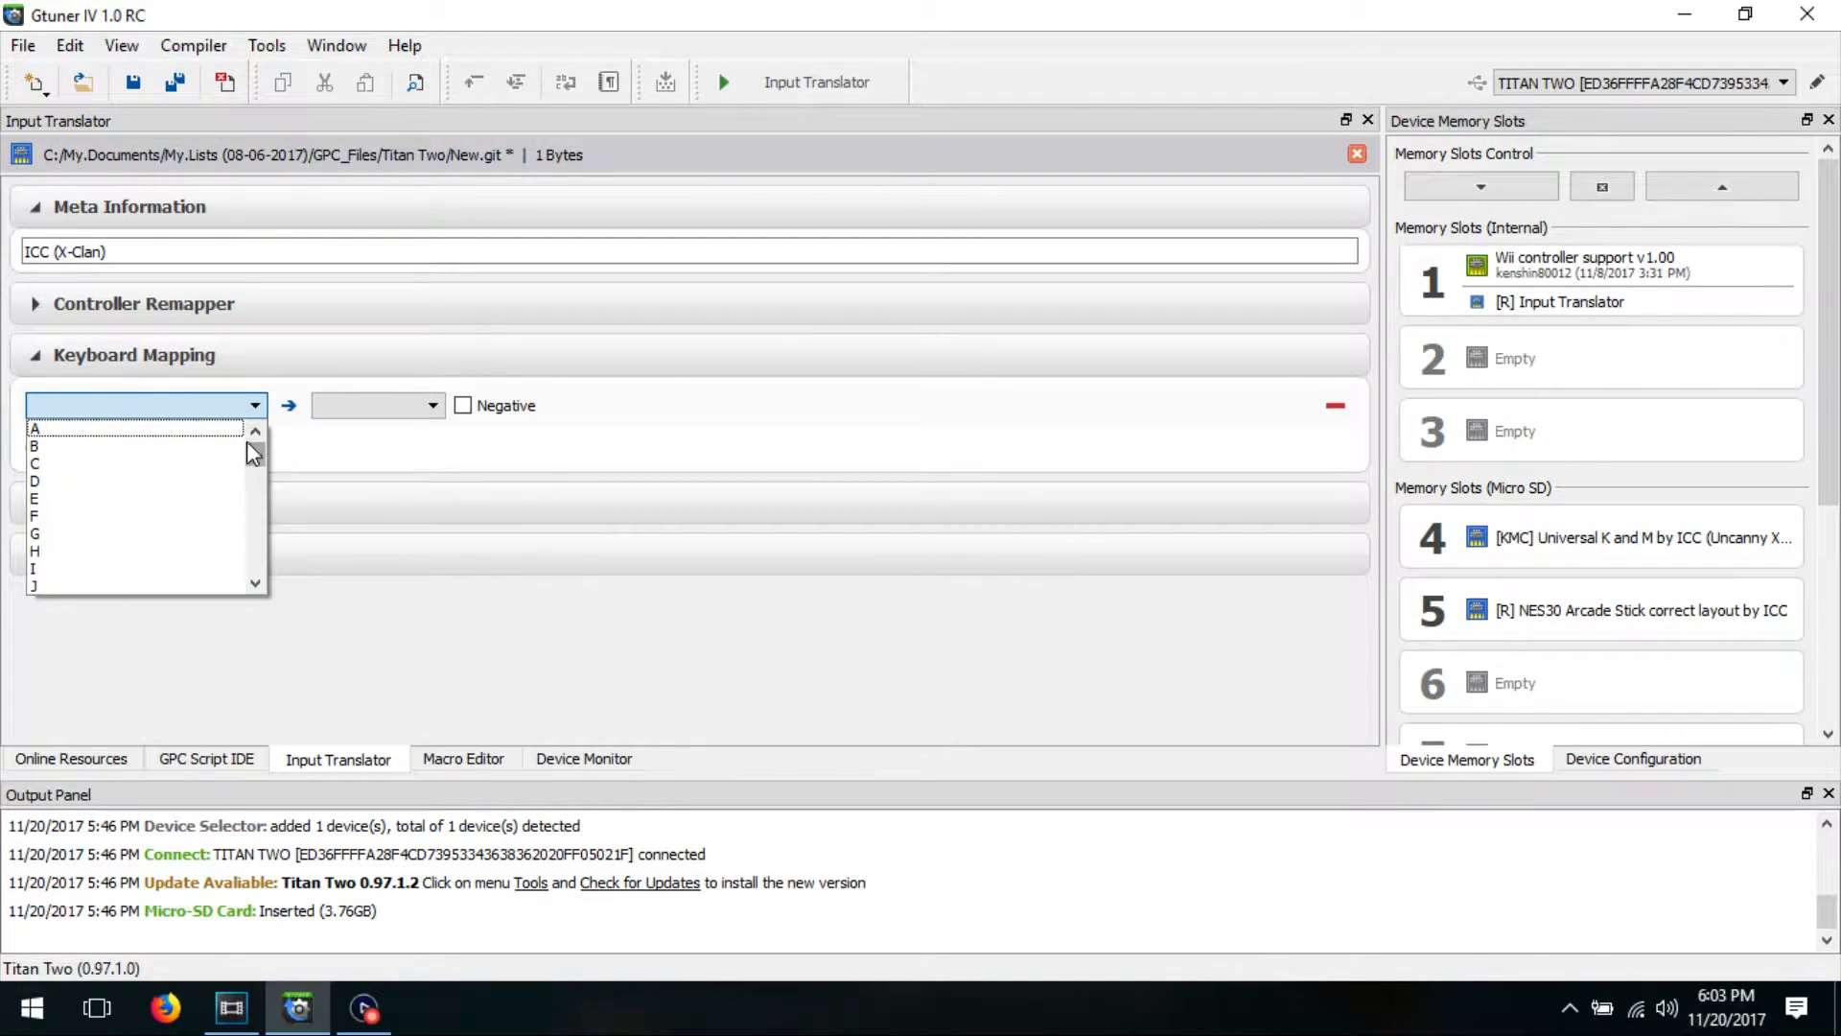
click(233, 438)
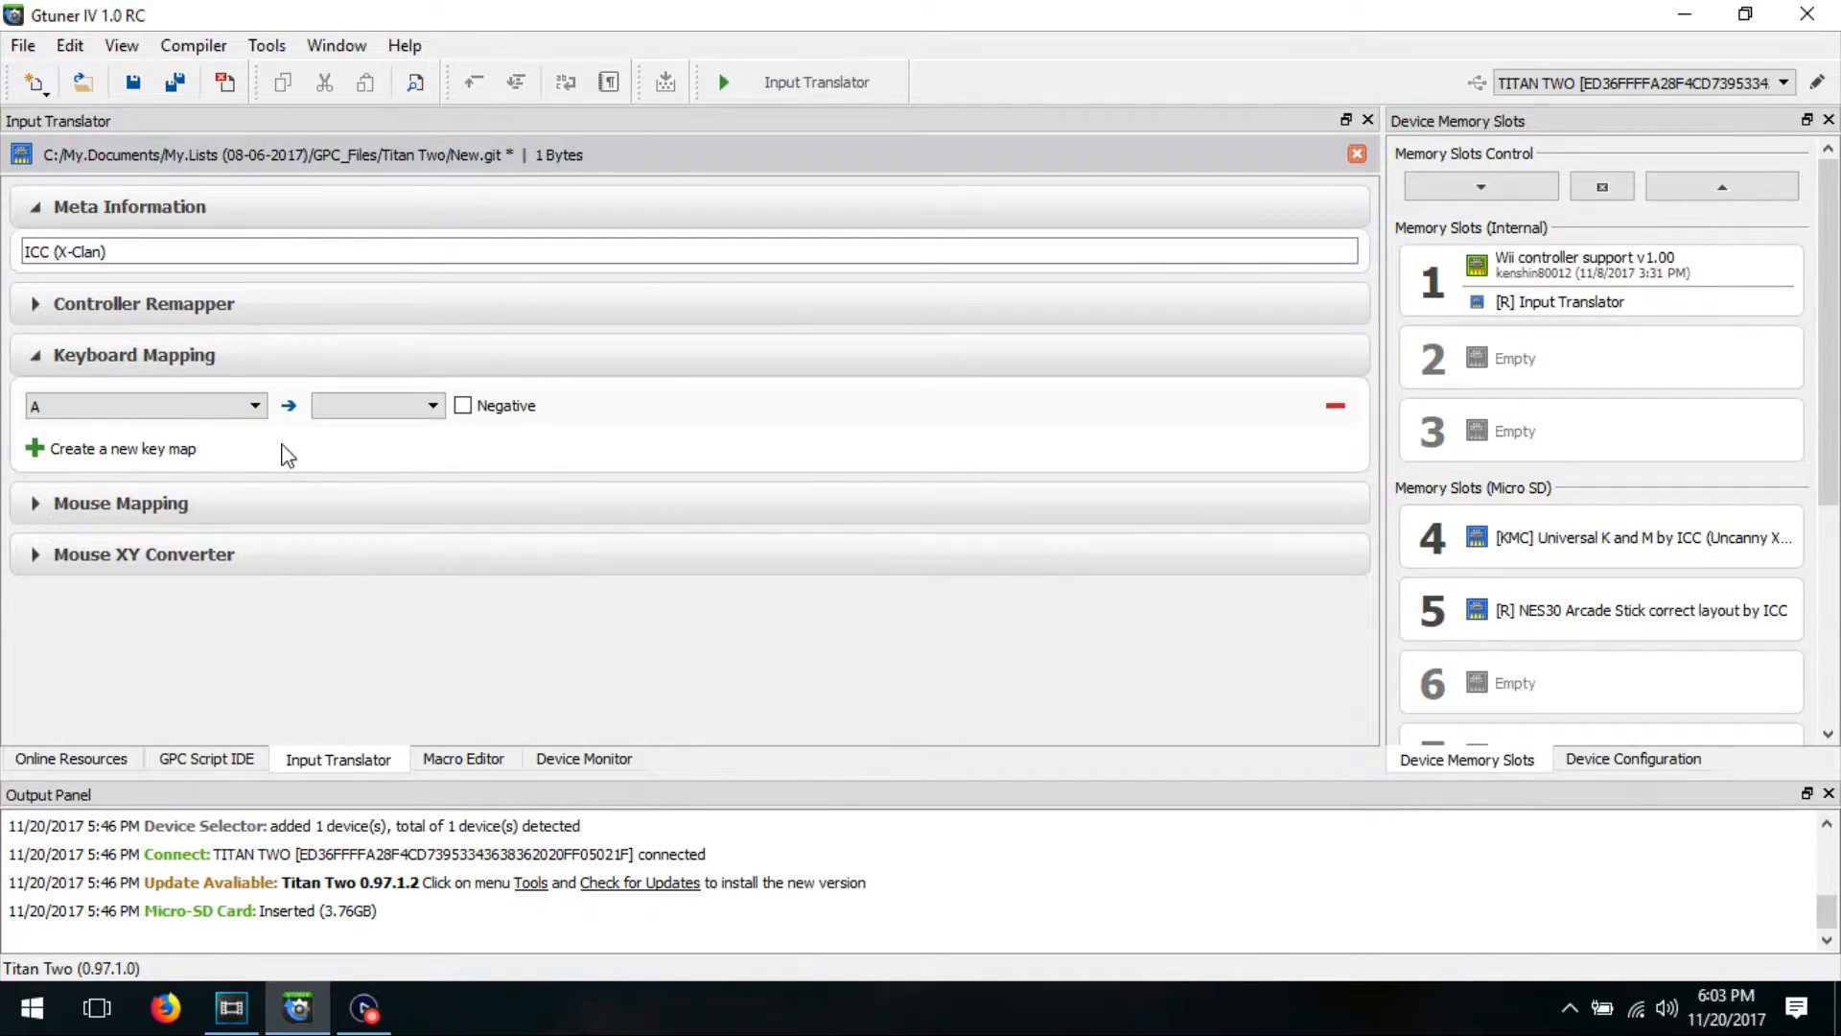
Step: Look up the controller designators for the A key's output in the GPC Input Reference
click(433, 405)
mouse_move(435, 444)
mouse_down()
mouse_move(435, 557)
mouse_move(436, 437)
mouse_up()
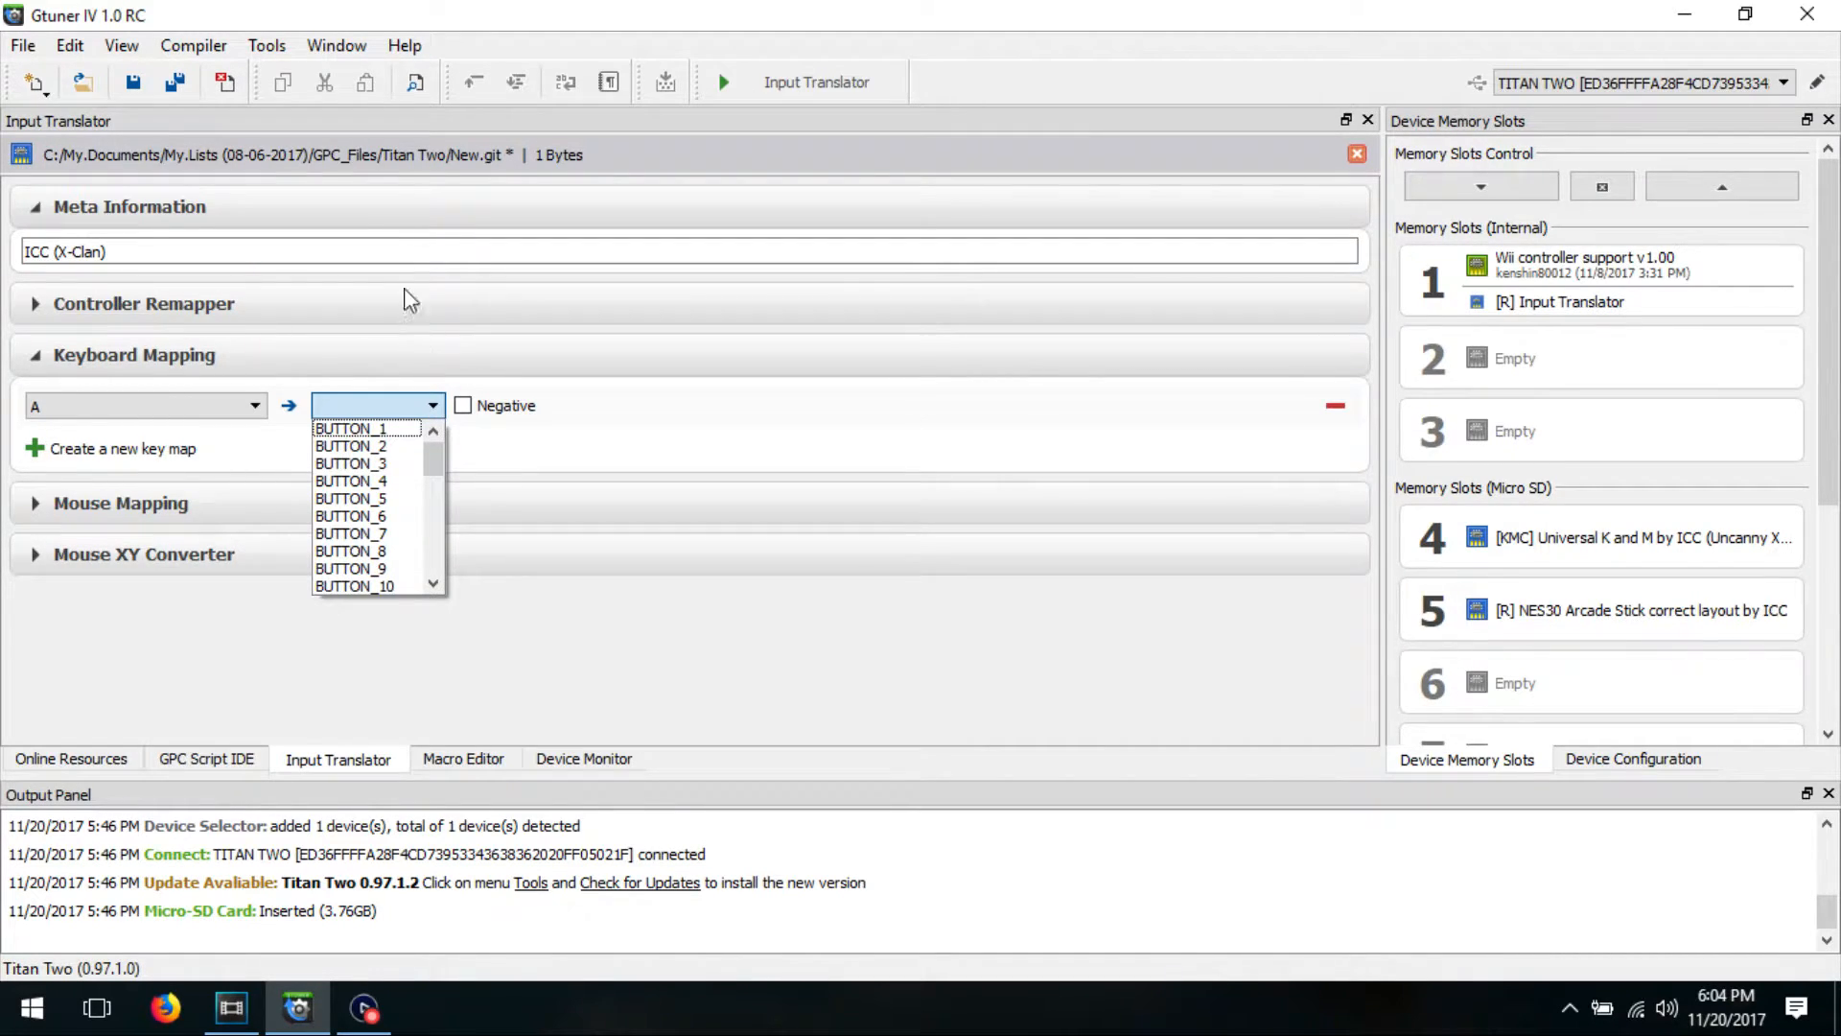
click(403, 45)
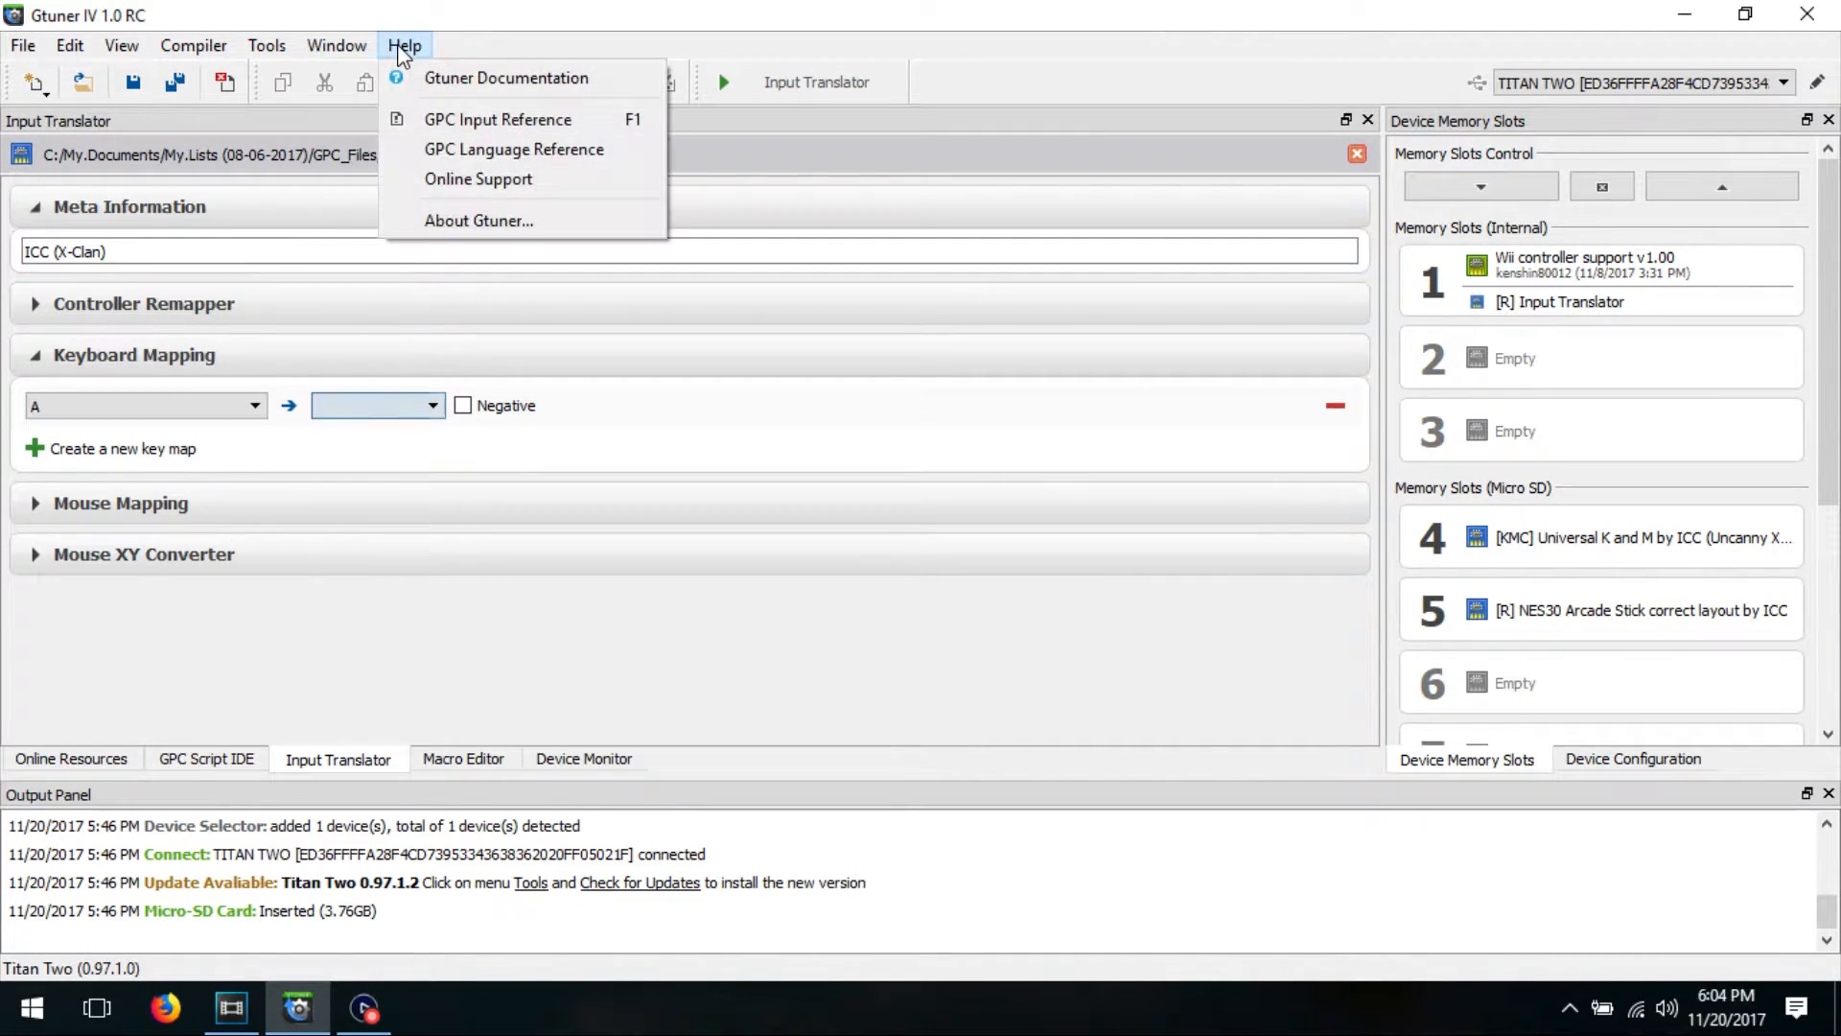
click(451, 119)
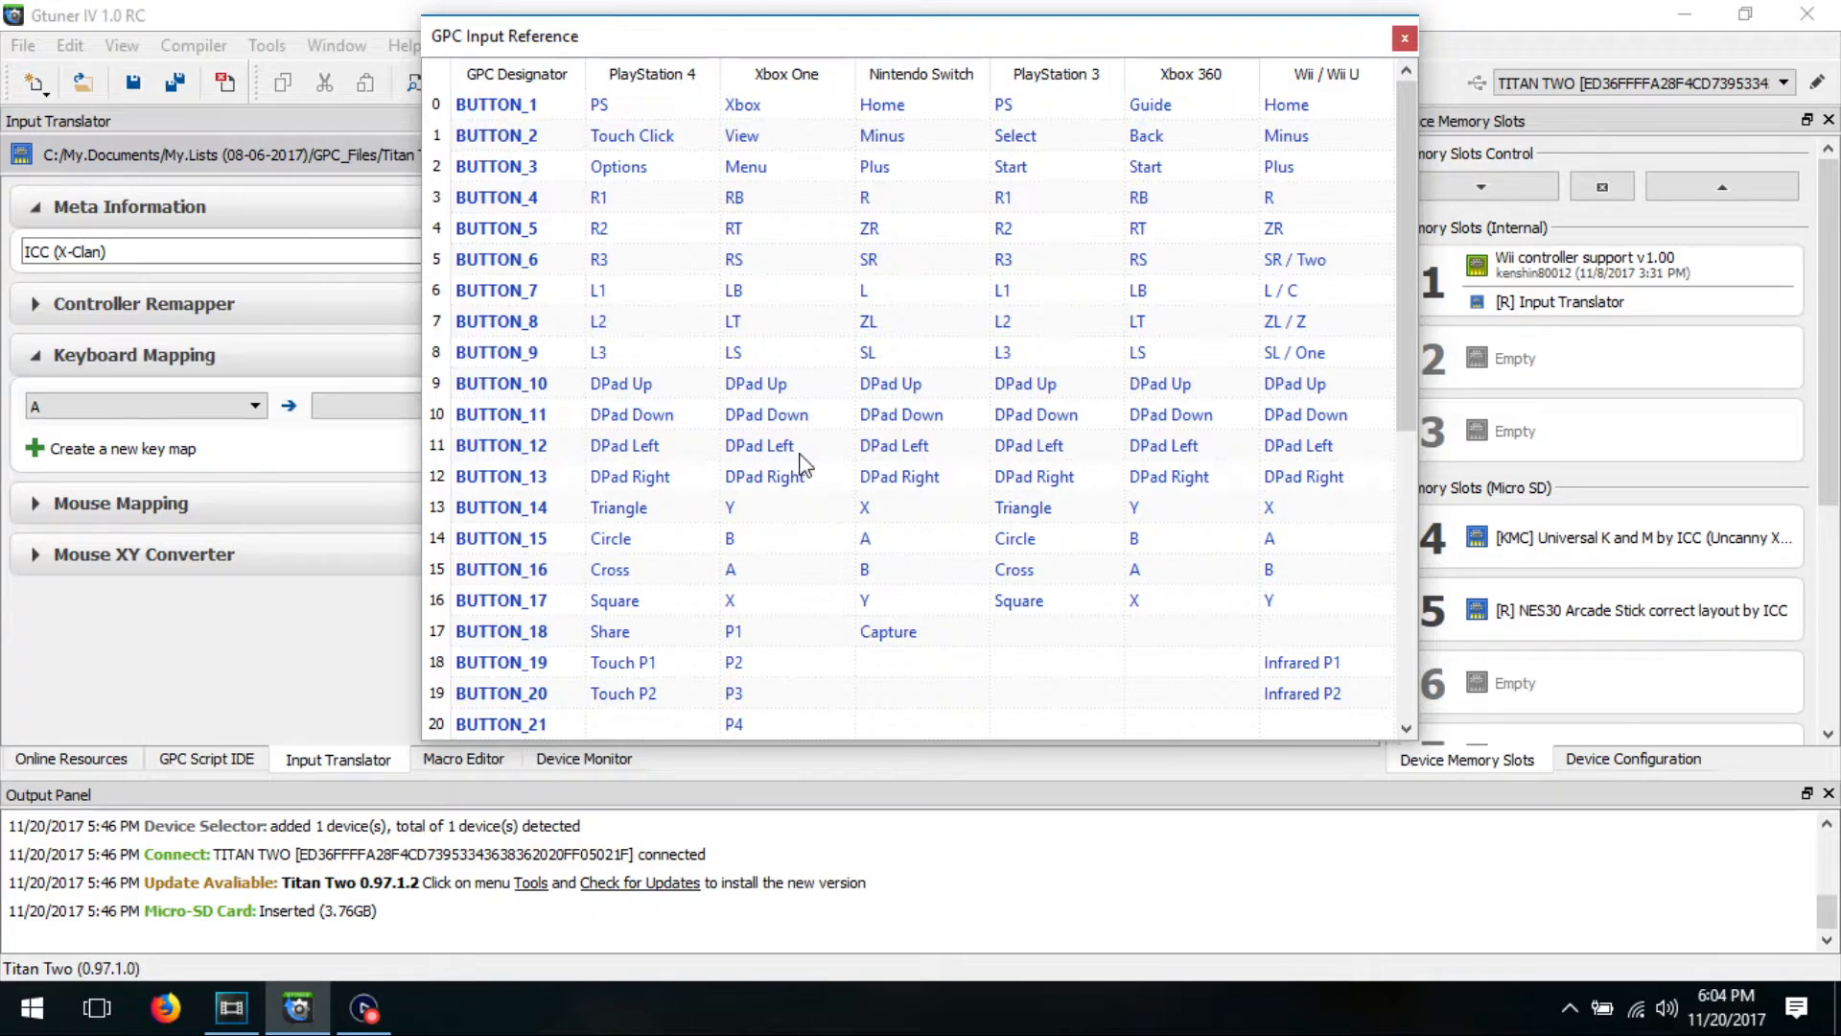
click(1404, 38)
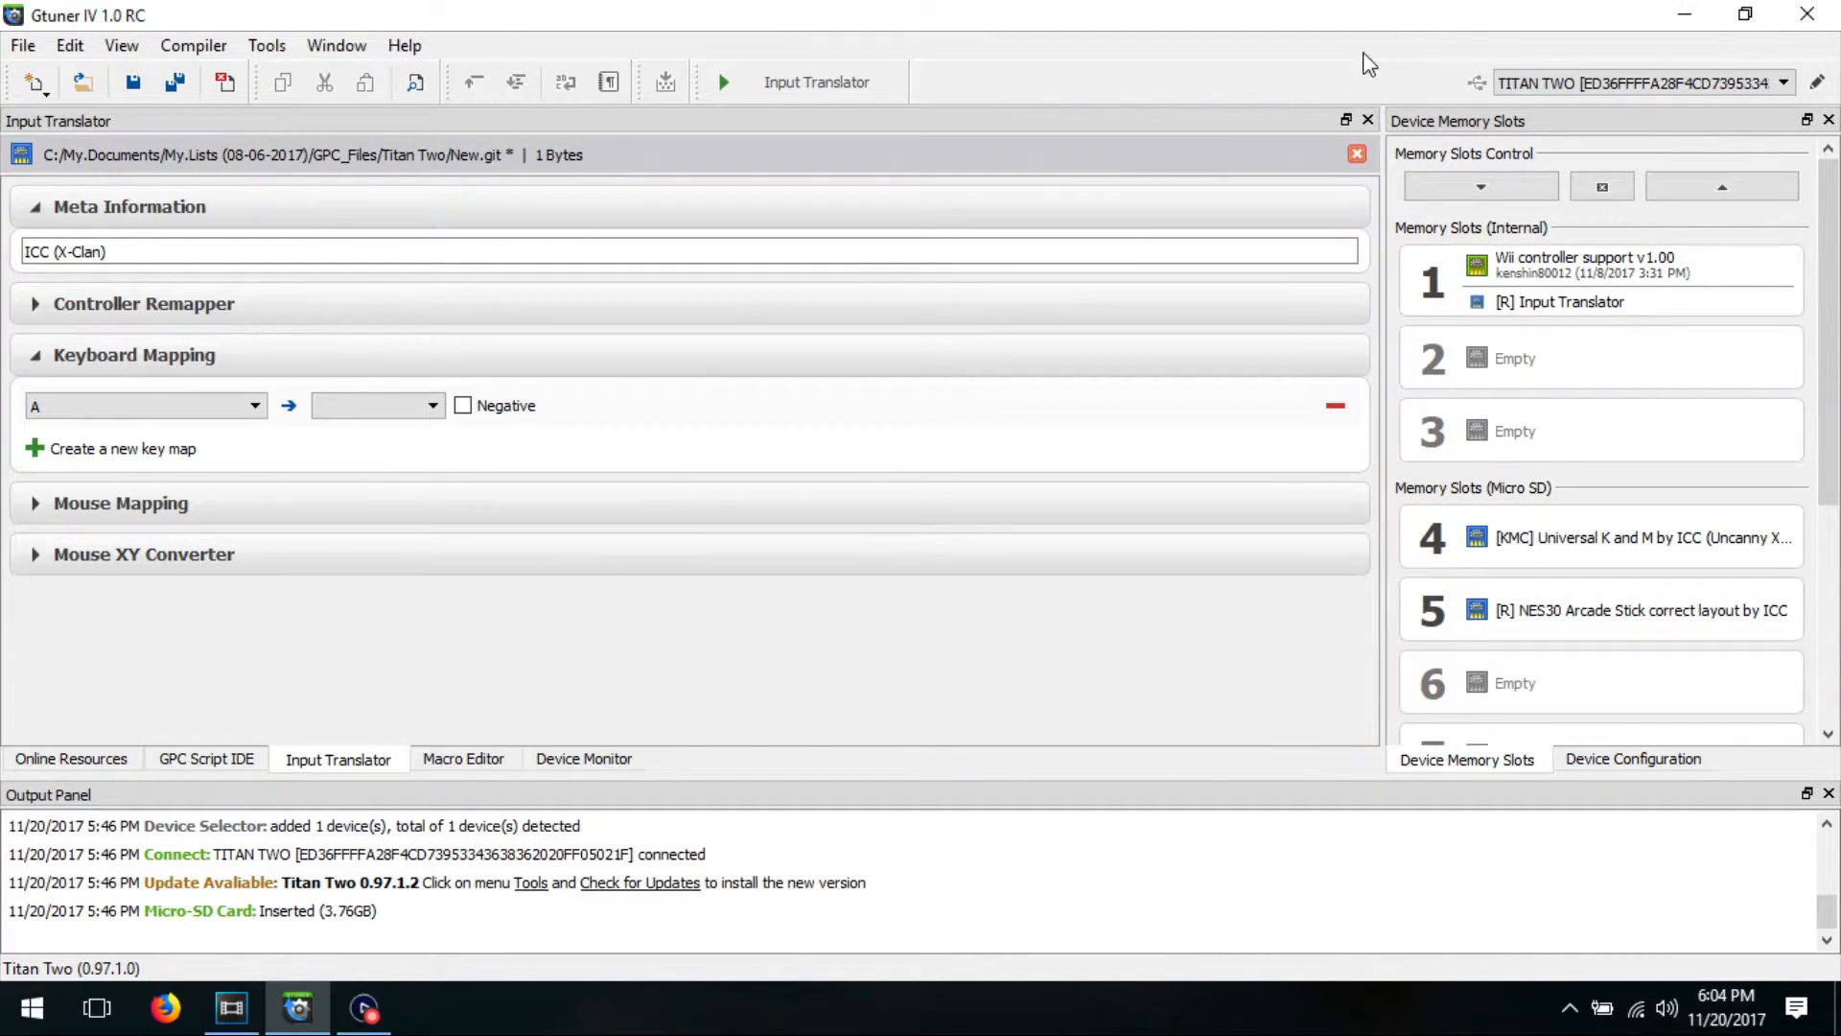
Step: Assign BUTTON_12 as the output of the A key mapping
click(427, 408)
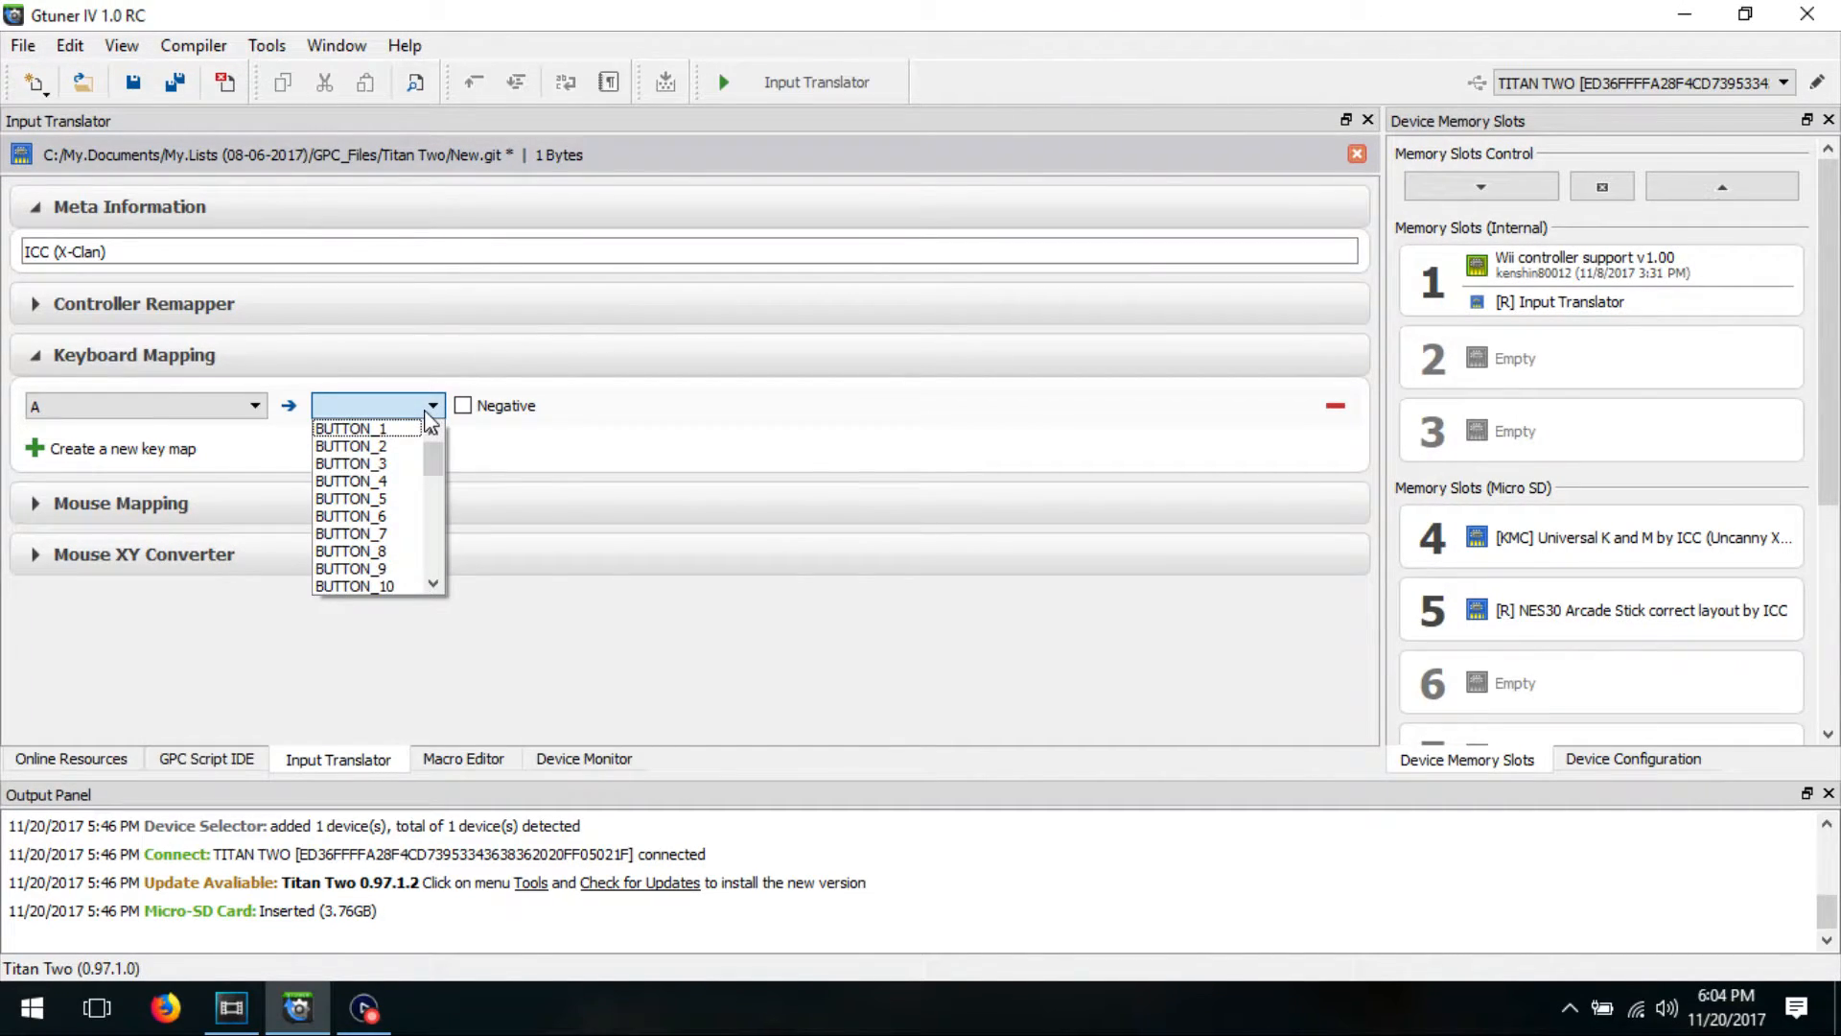
drag(430, 463, 434, 486)
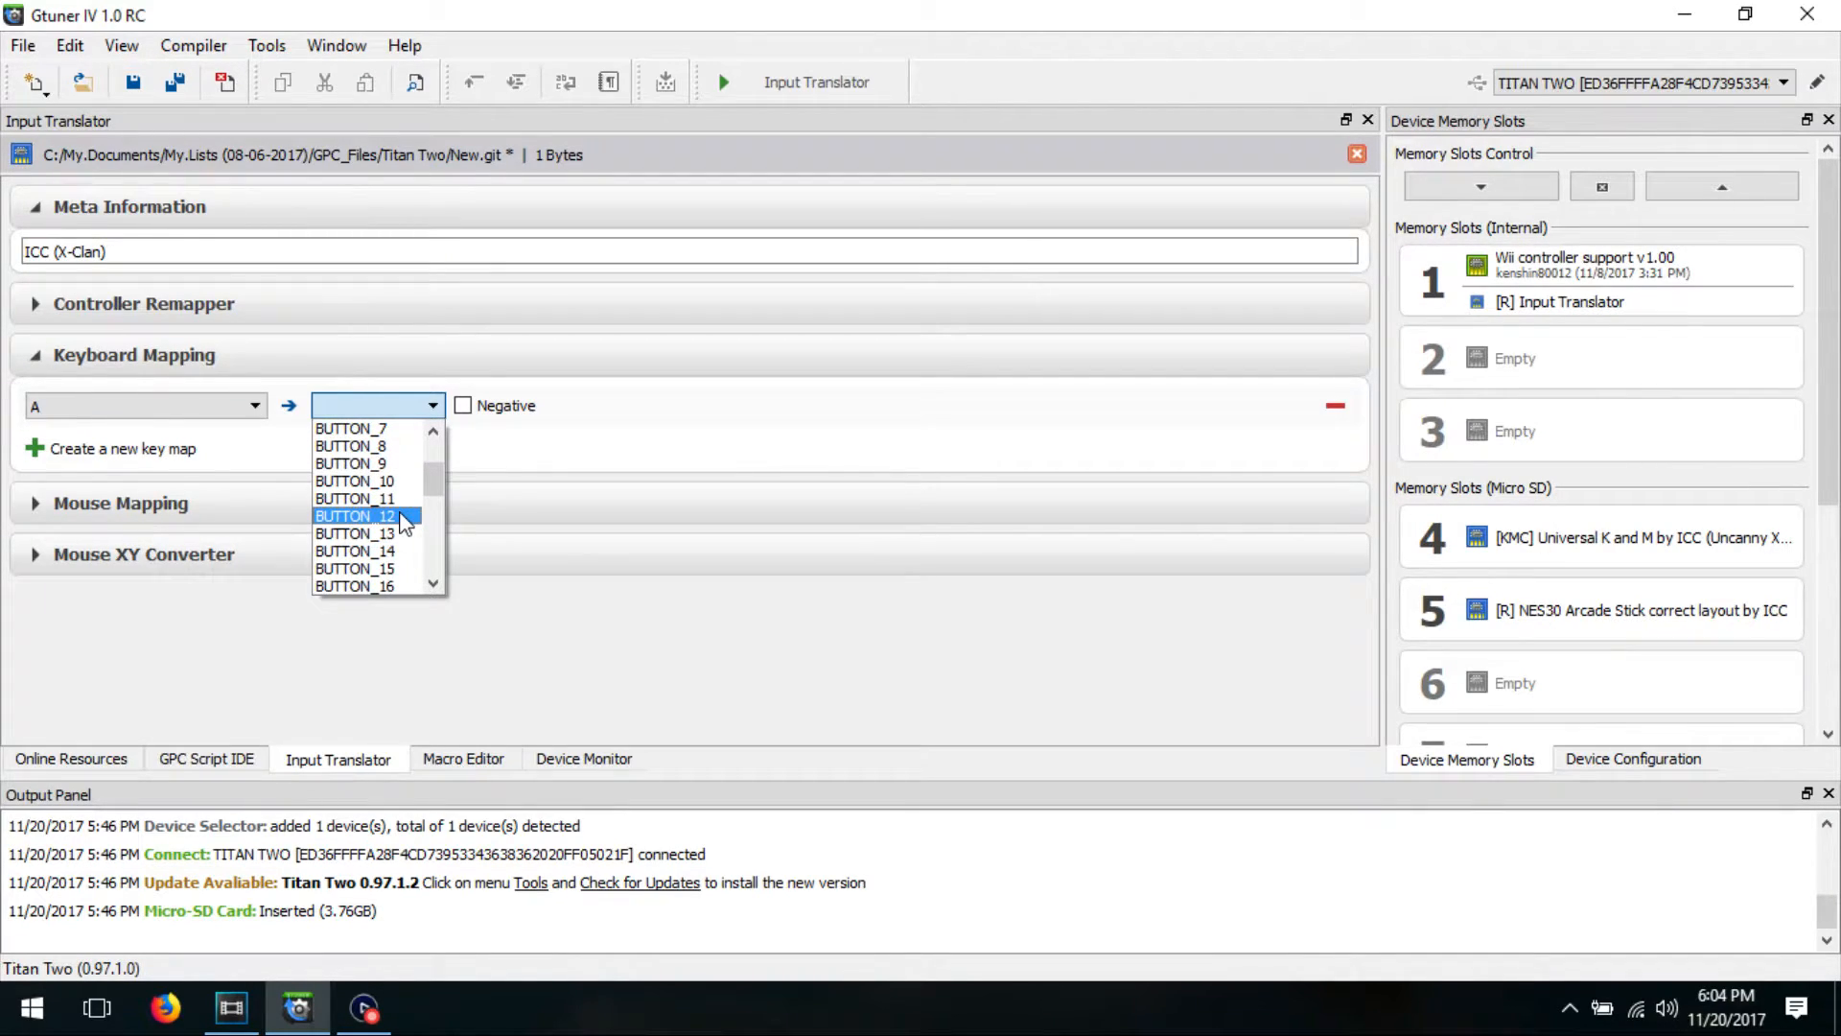
click(403, 518)
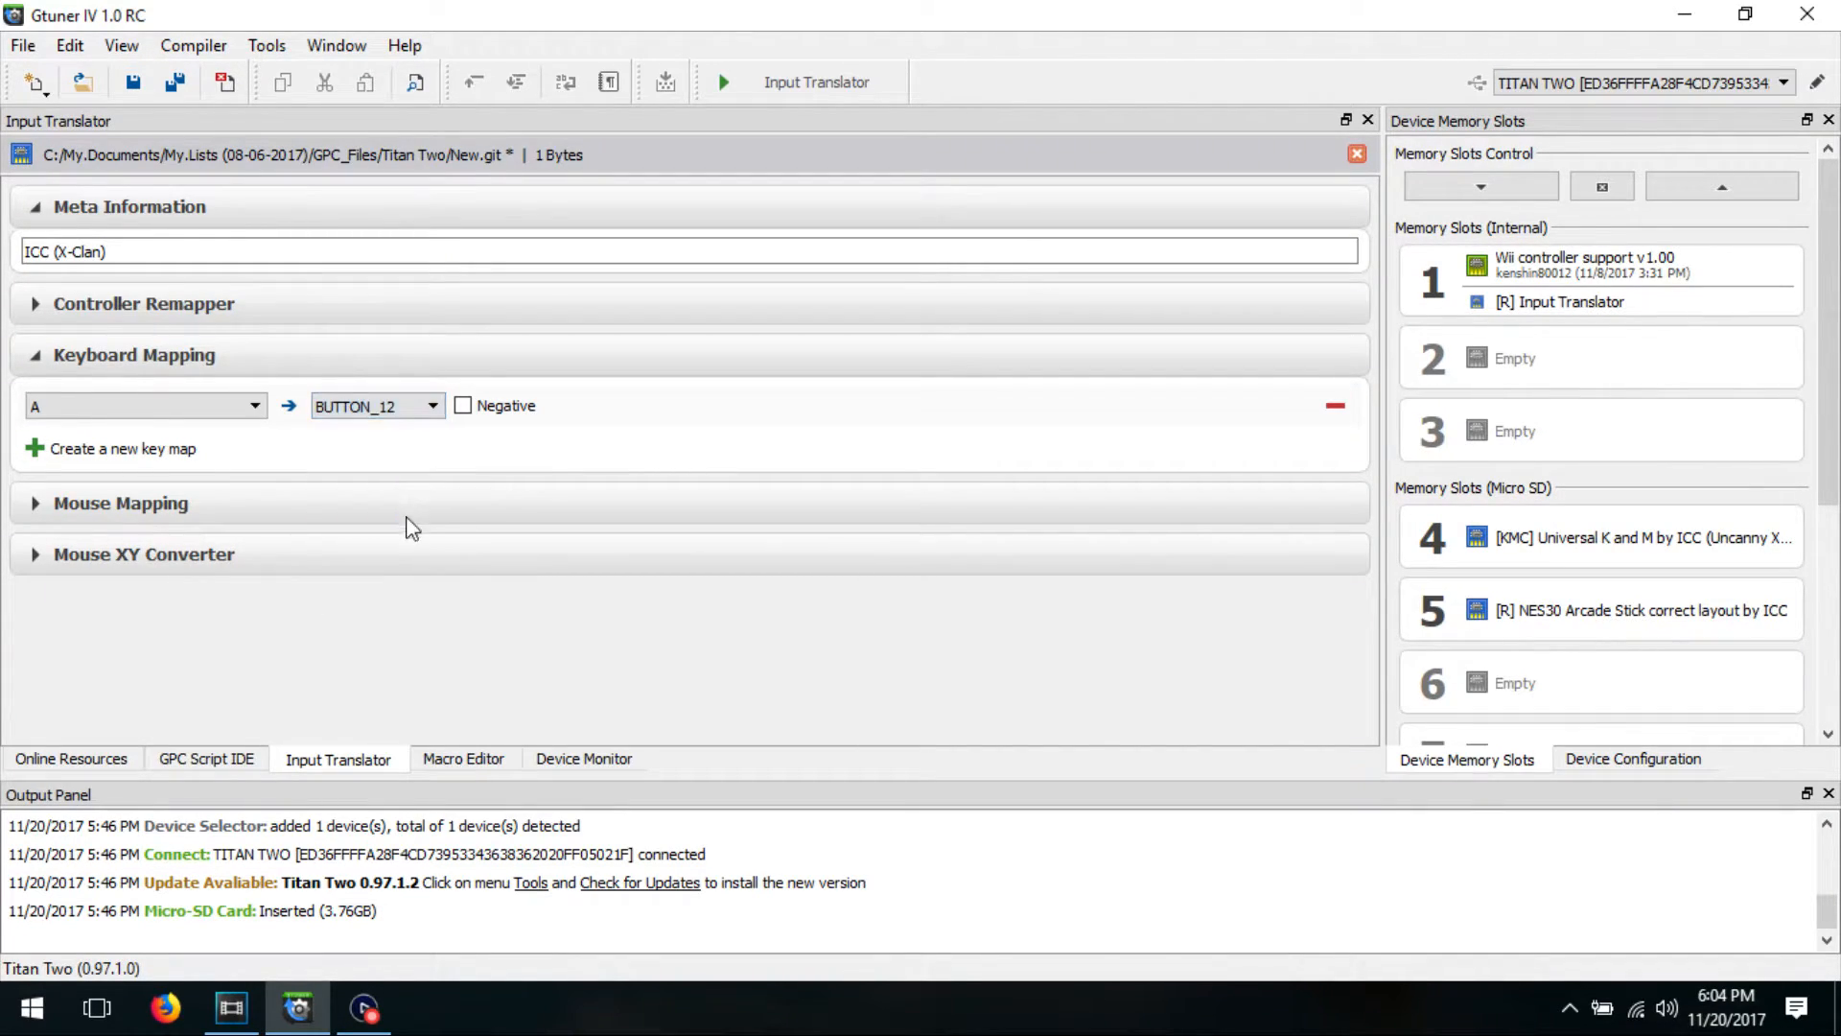
Step: Add a key map from D to BUTTON_13, checking the designator in the GPC Input Reference
click(32, 448)
click(230, 461)
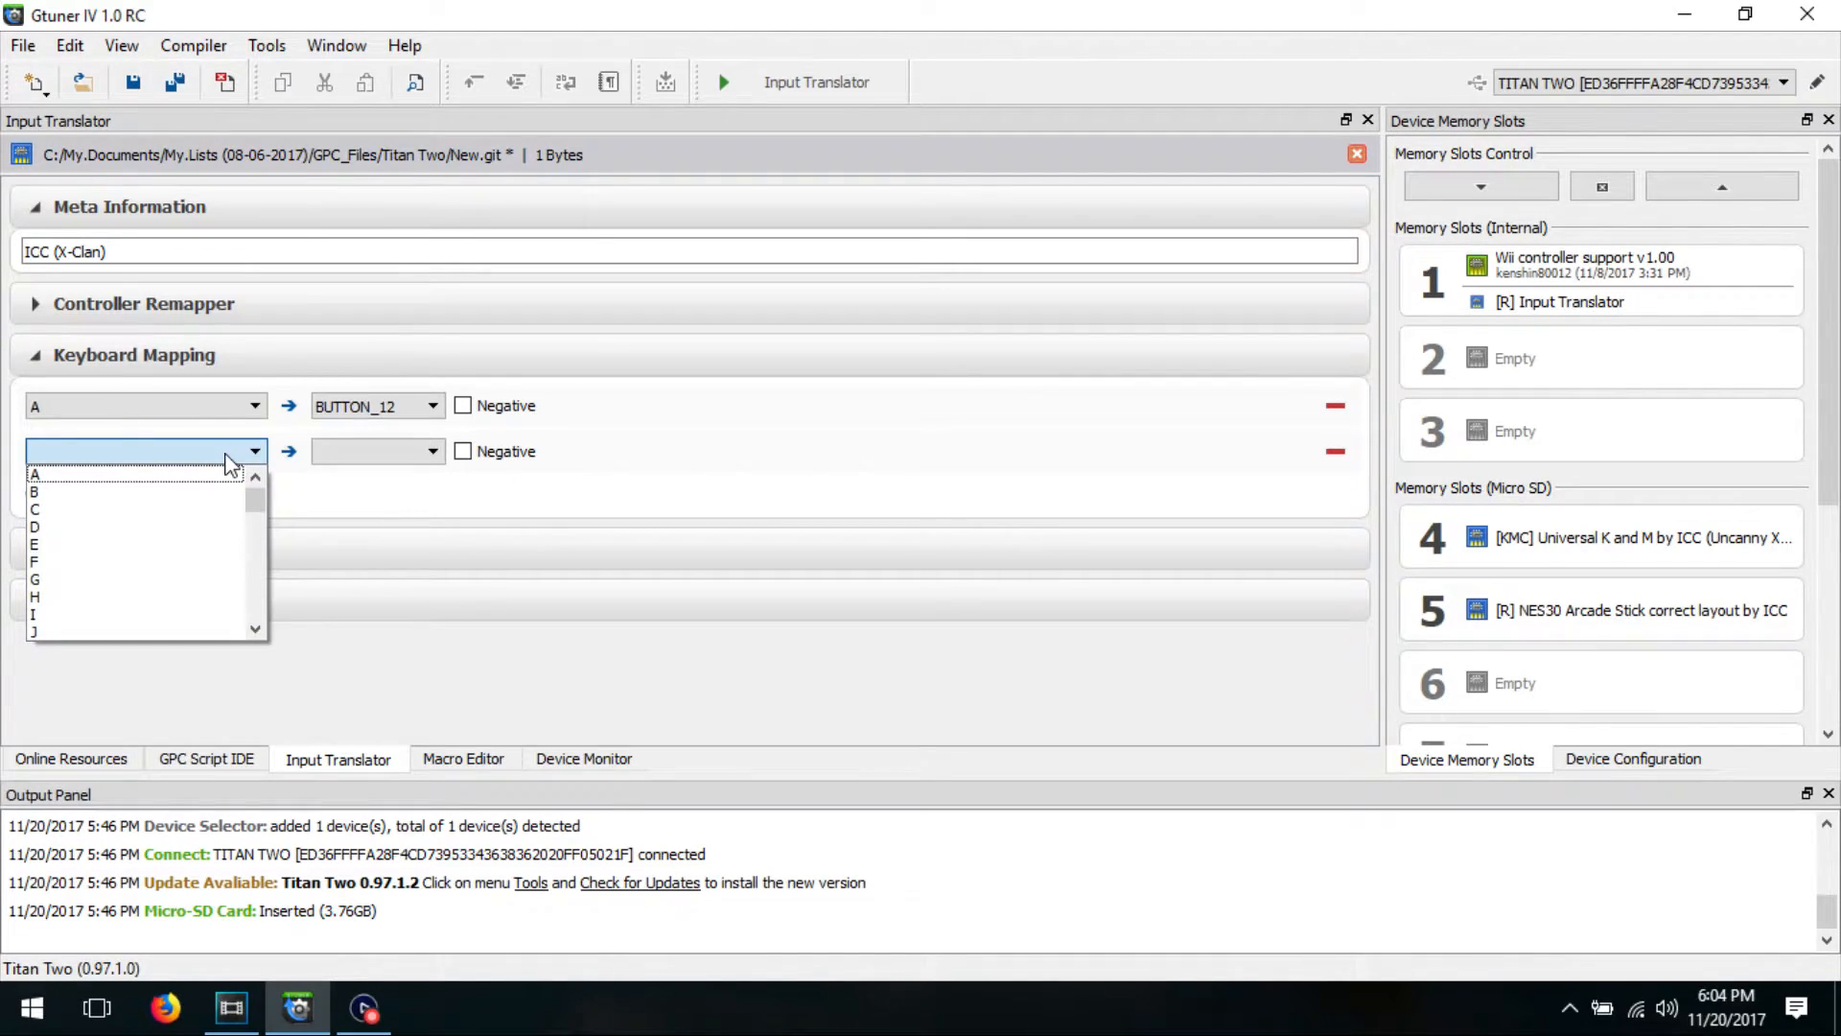
click(224, 526)
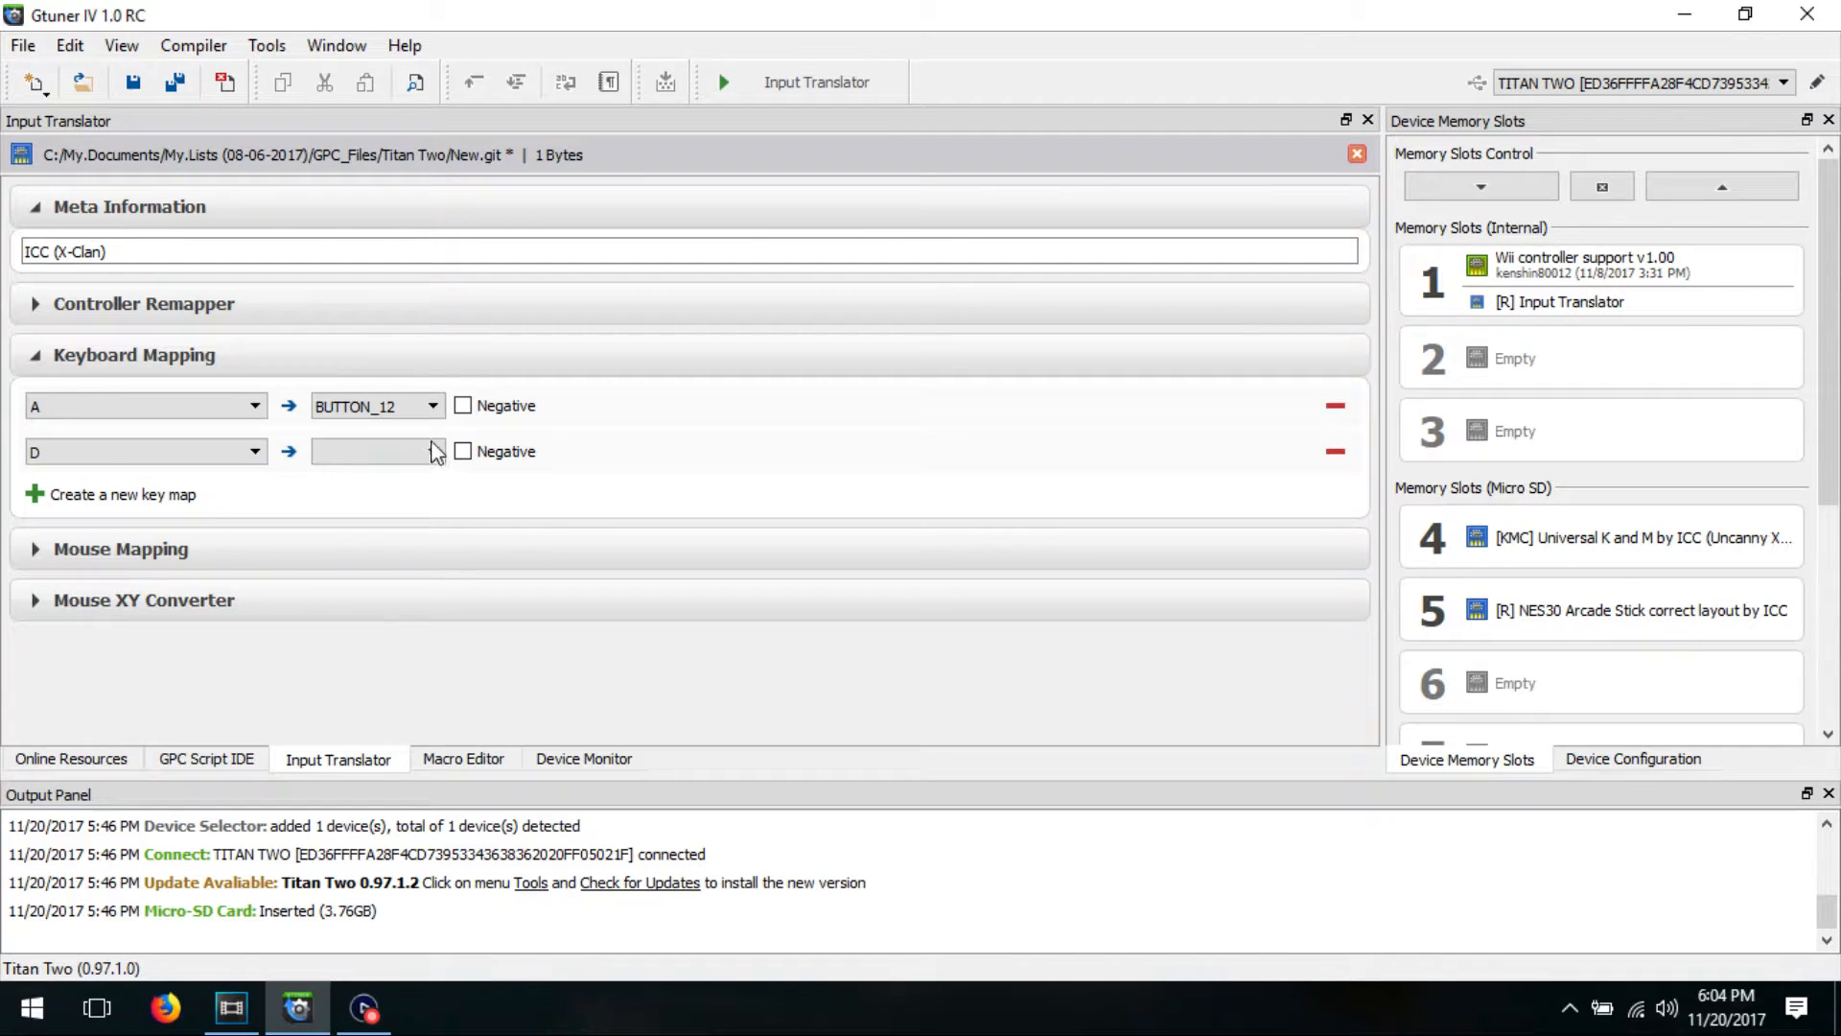
click(393, 45)
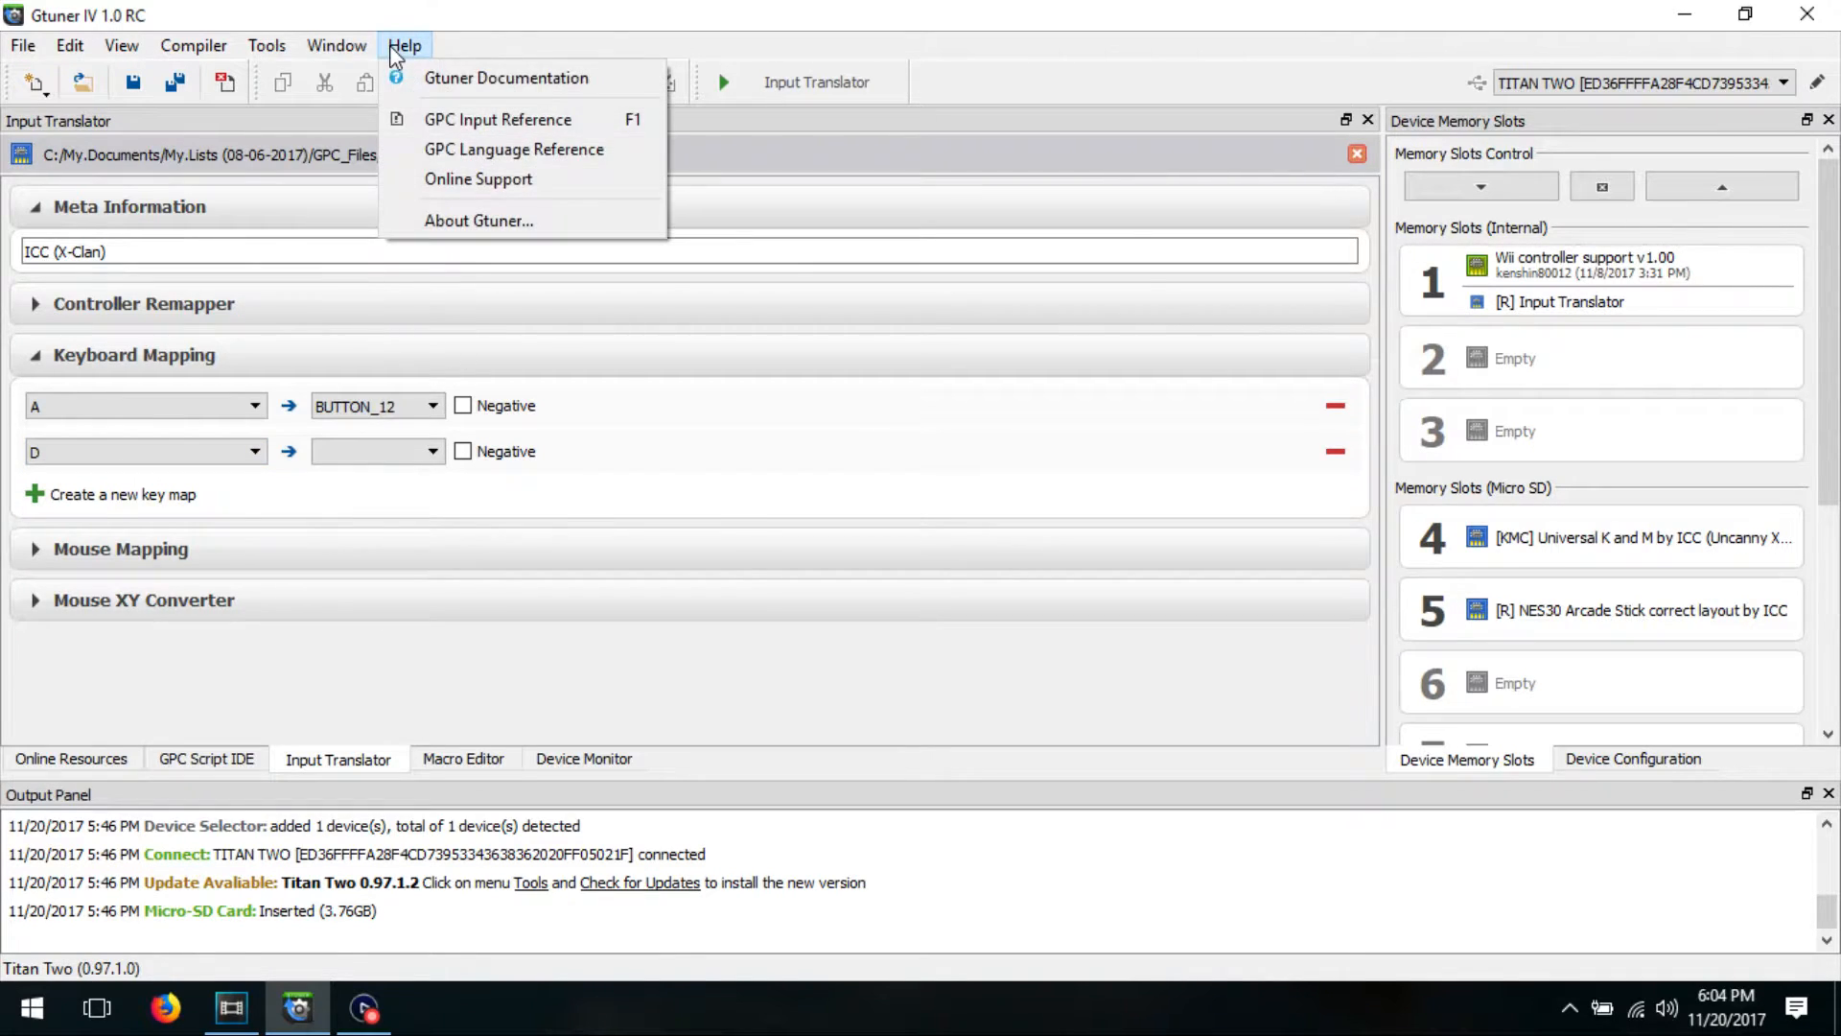
click(431, 111)
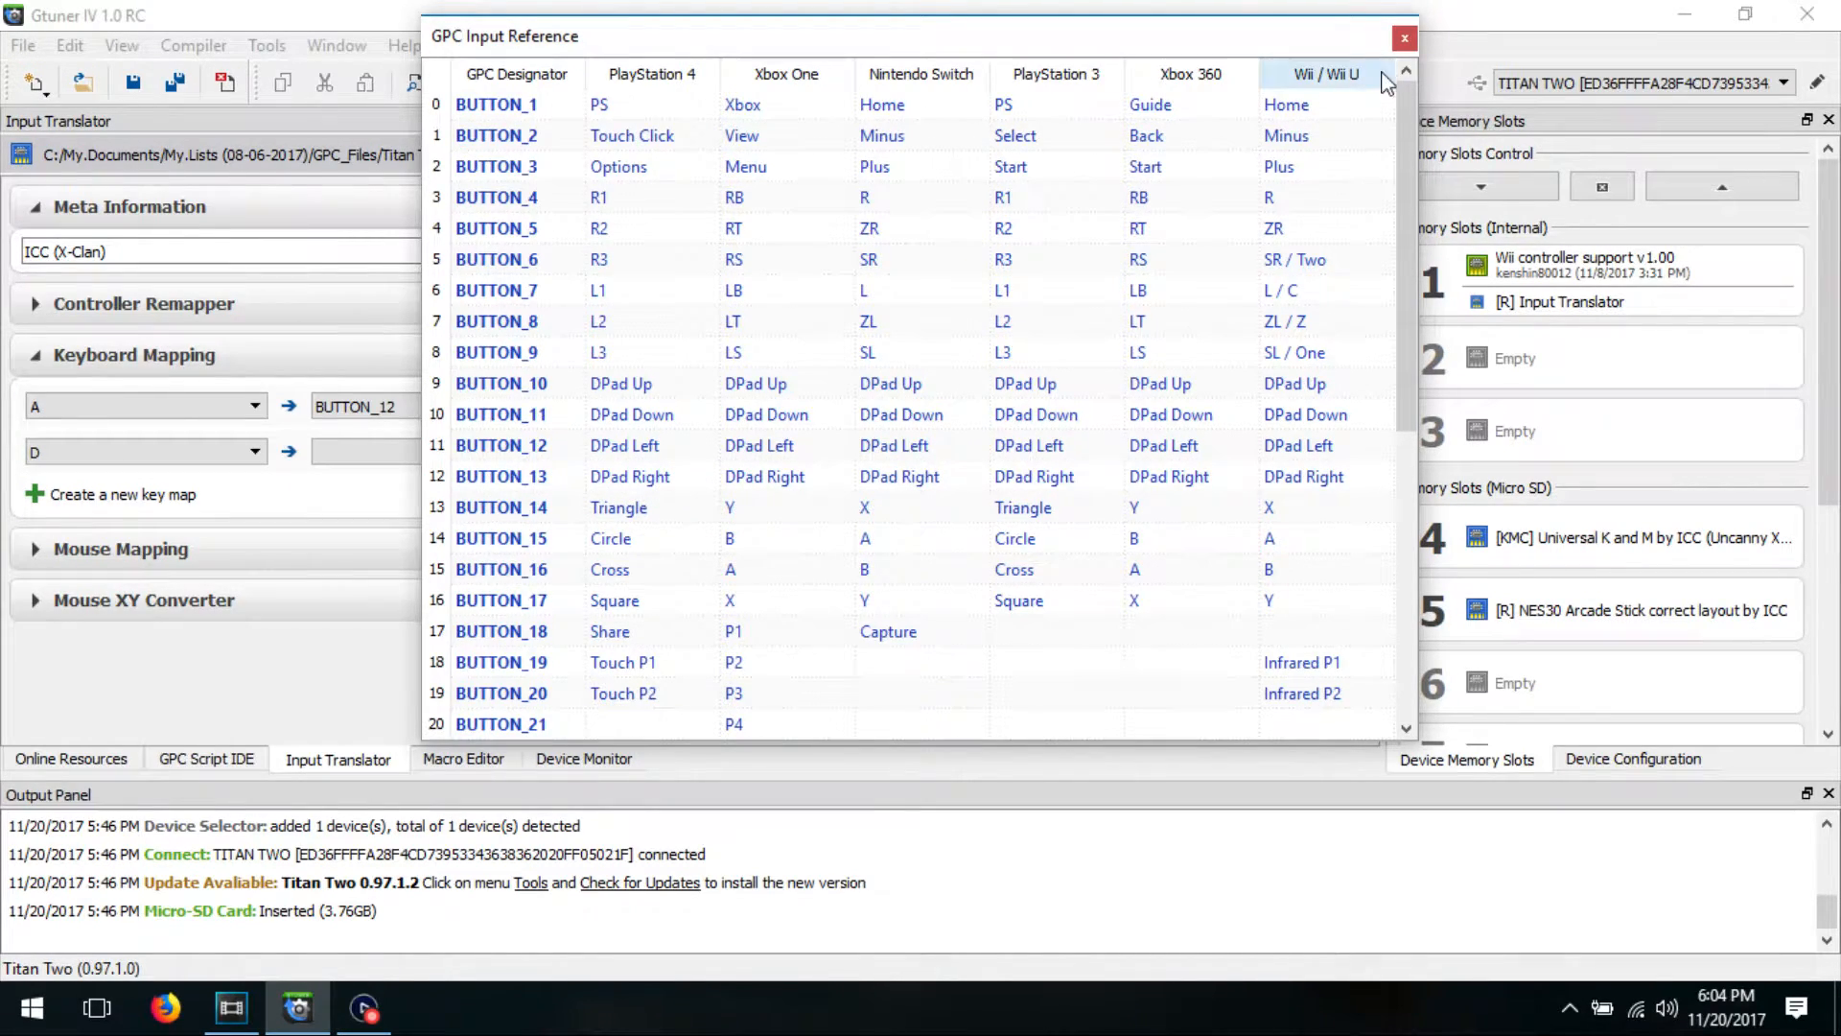
click(1404, 37)
click(427, 452)
scroll(414, 523, down, 2)
click(412, 579)
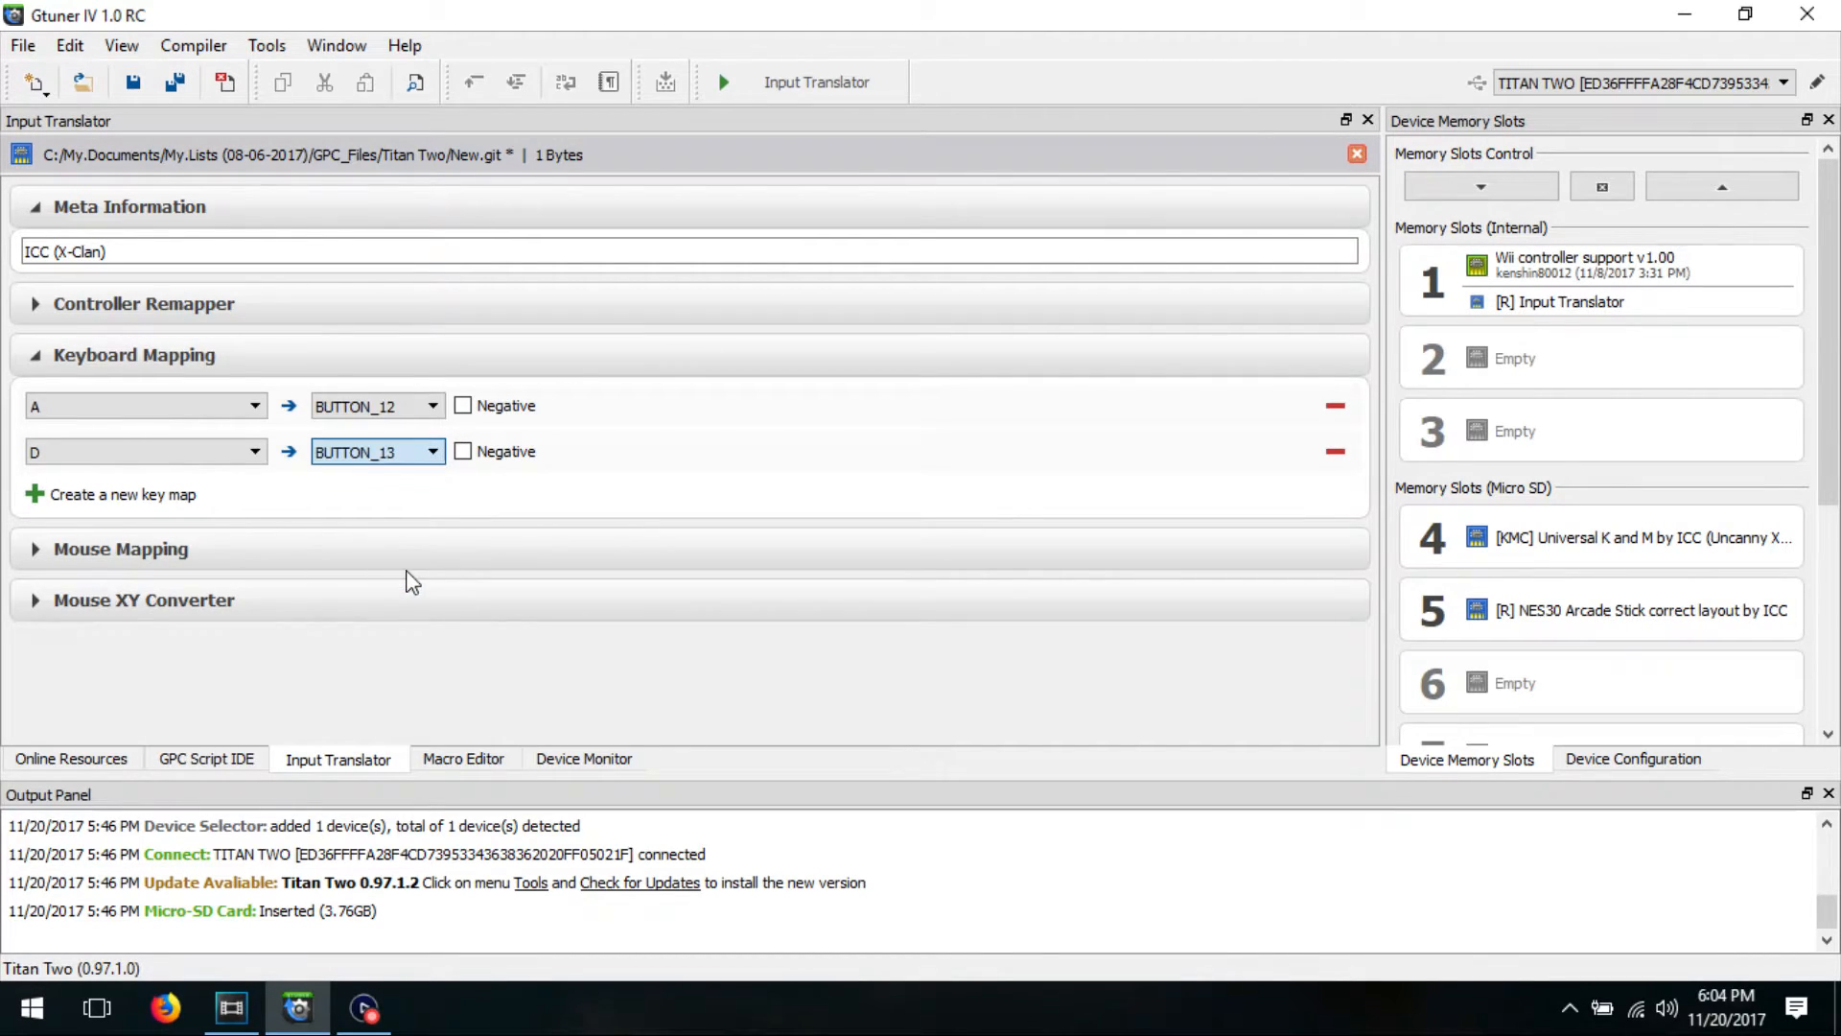
Step: Add a third key map from the E key to BUTTON_20
click(44, 500)
click(90, 498)
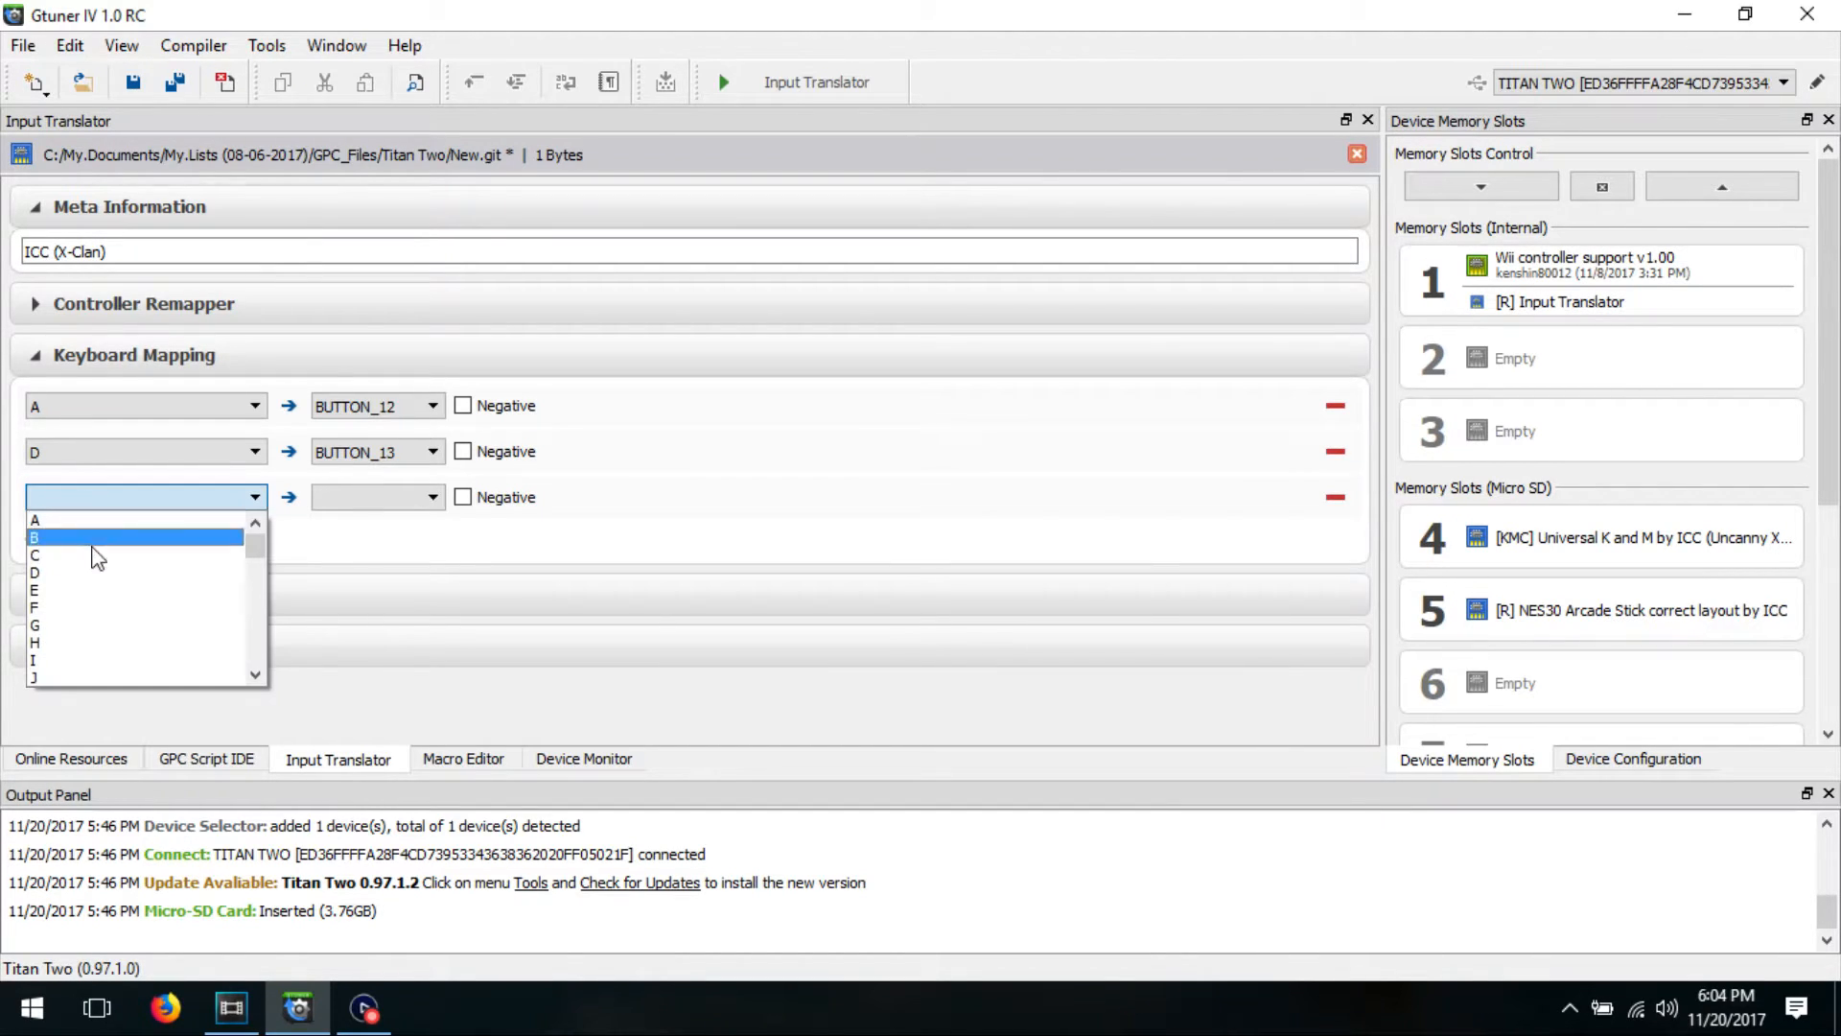
click(105, 597)
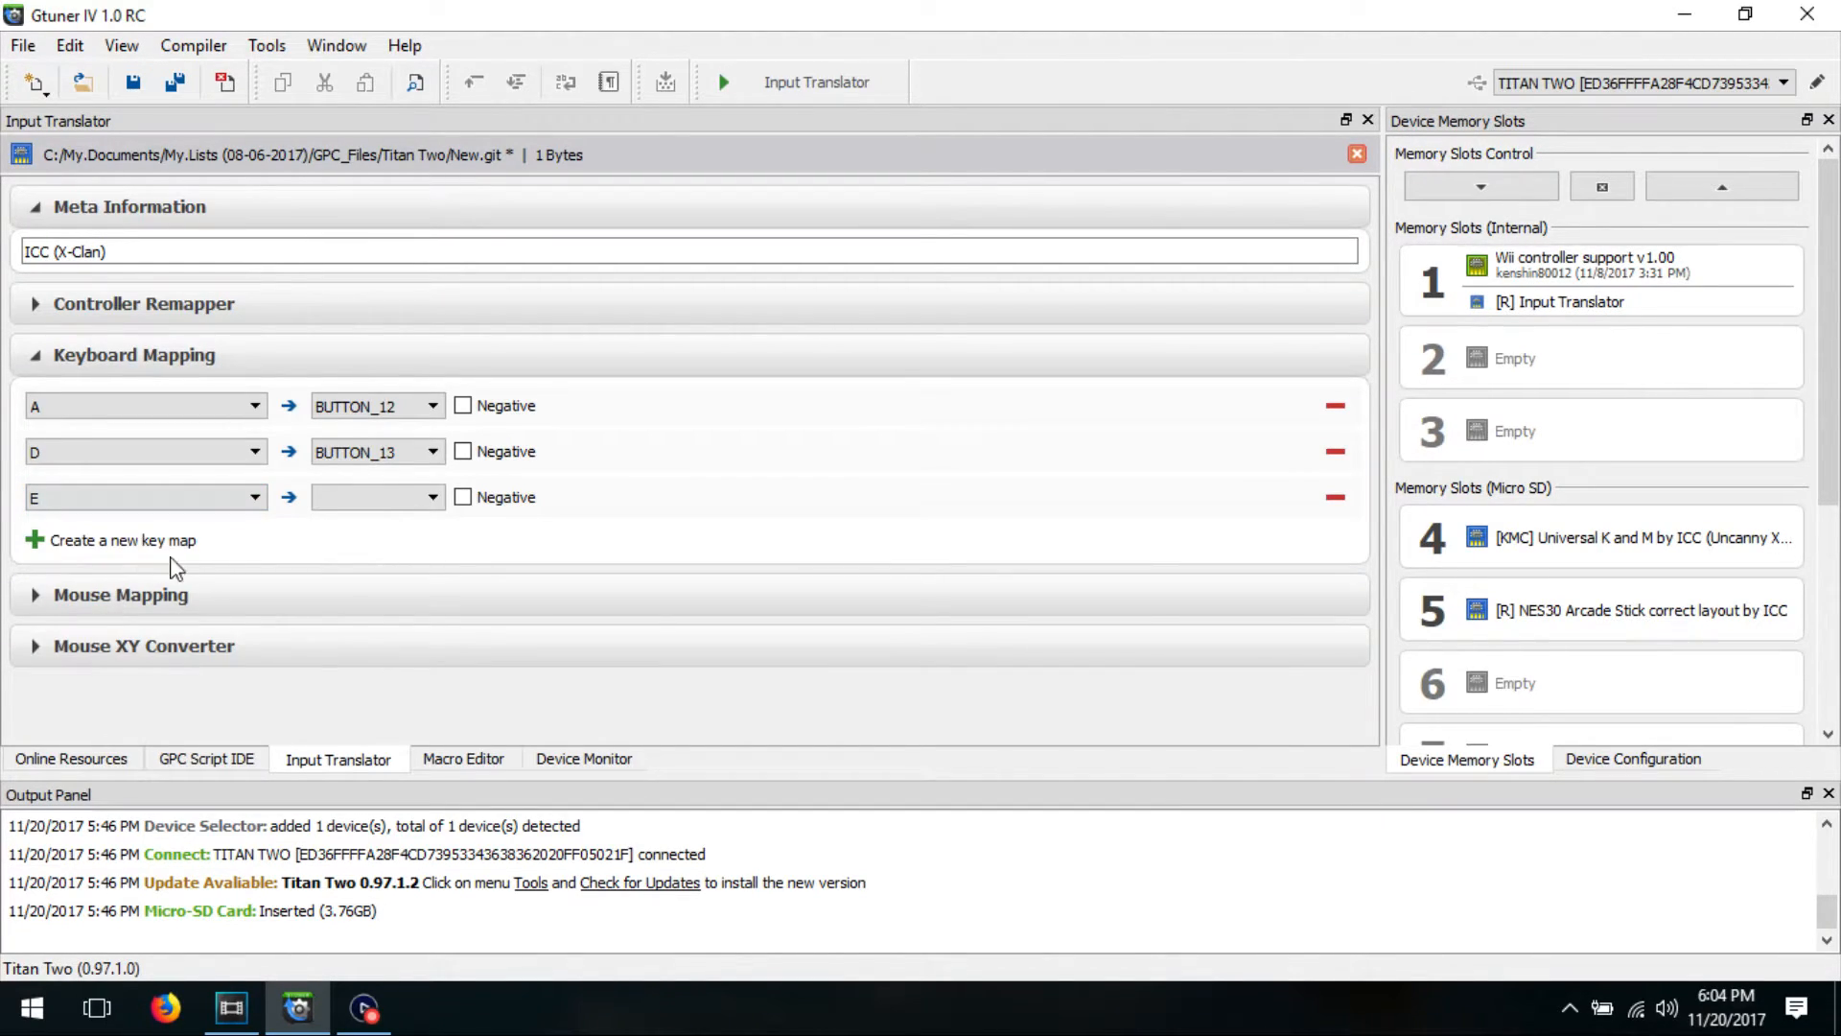
click(372, 497)
click(381, 590)
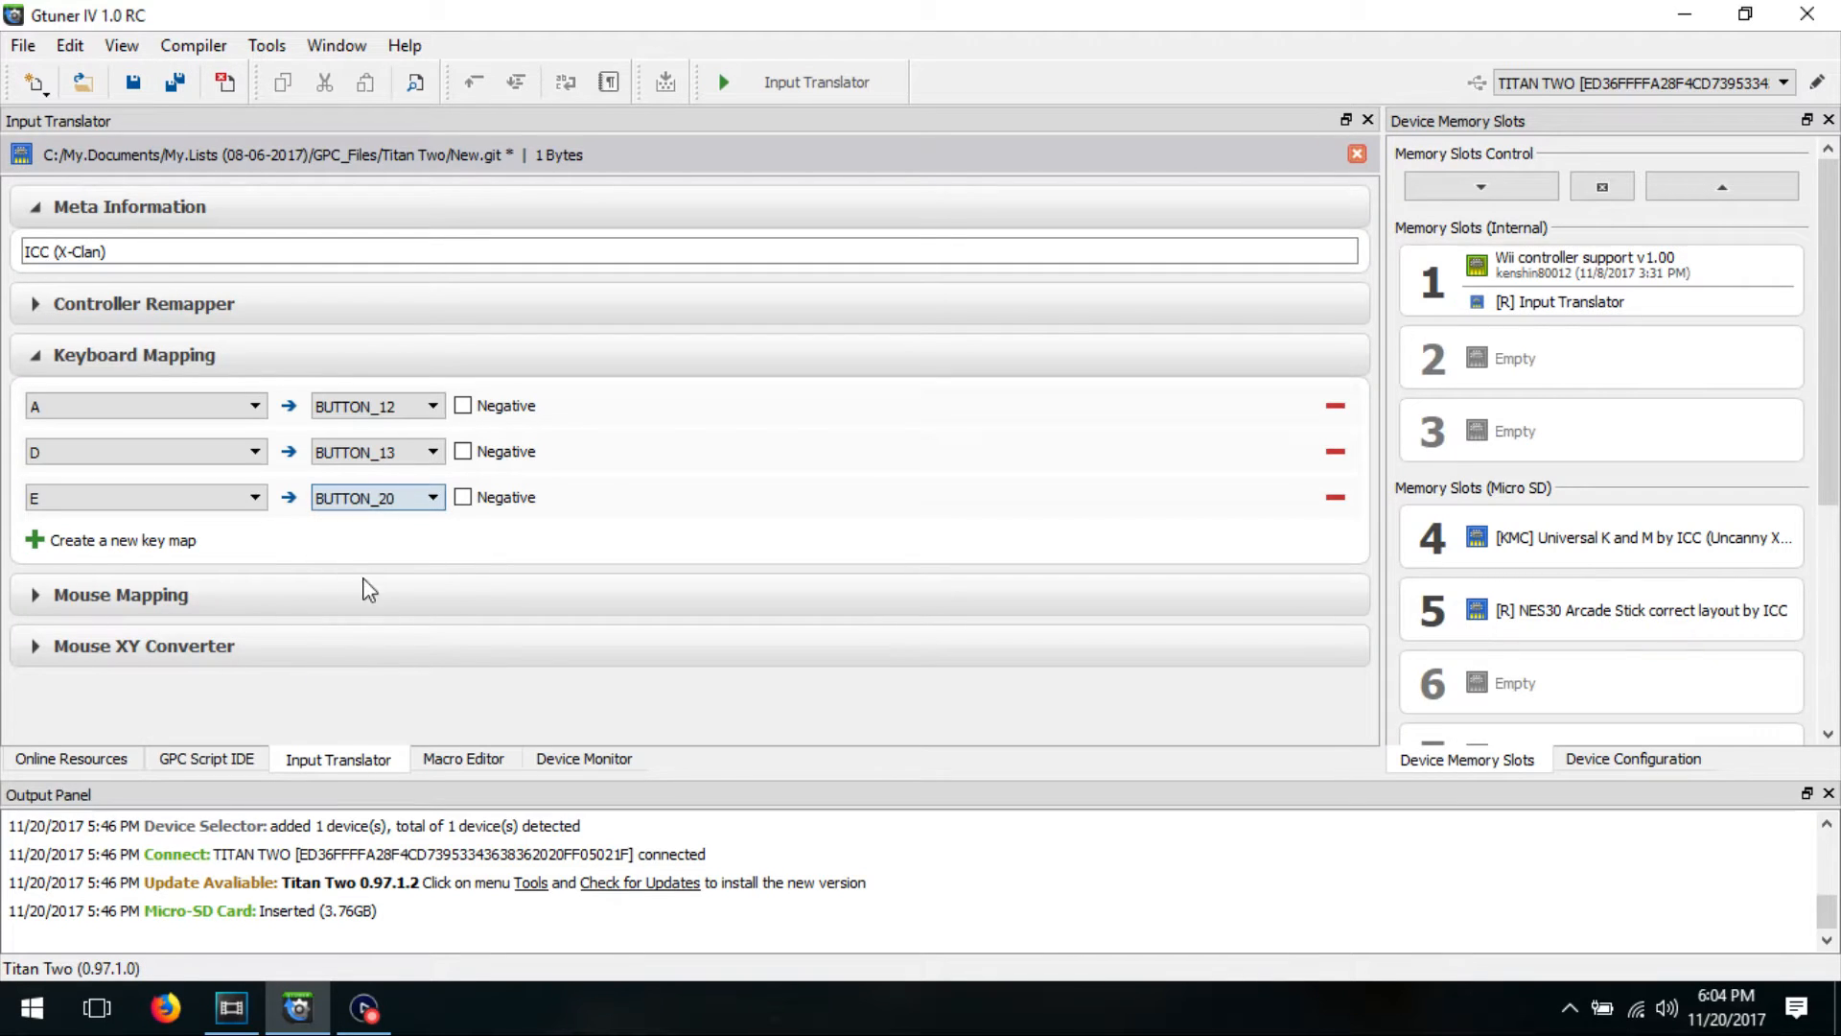
Step: Add a fourth key map from the E key to POINT_1_X with the Negative option enabled
click(34, 541)
click(111, 544)
click(169, 631)
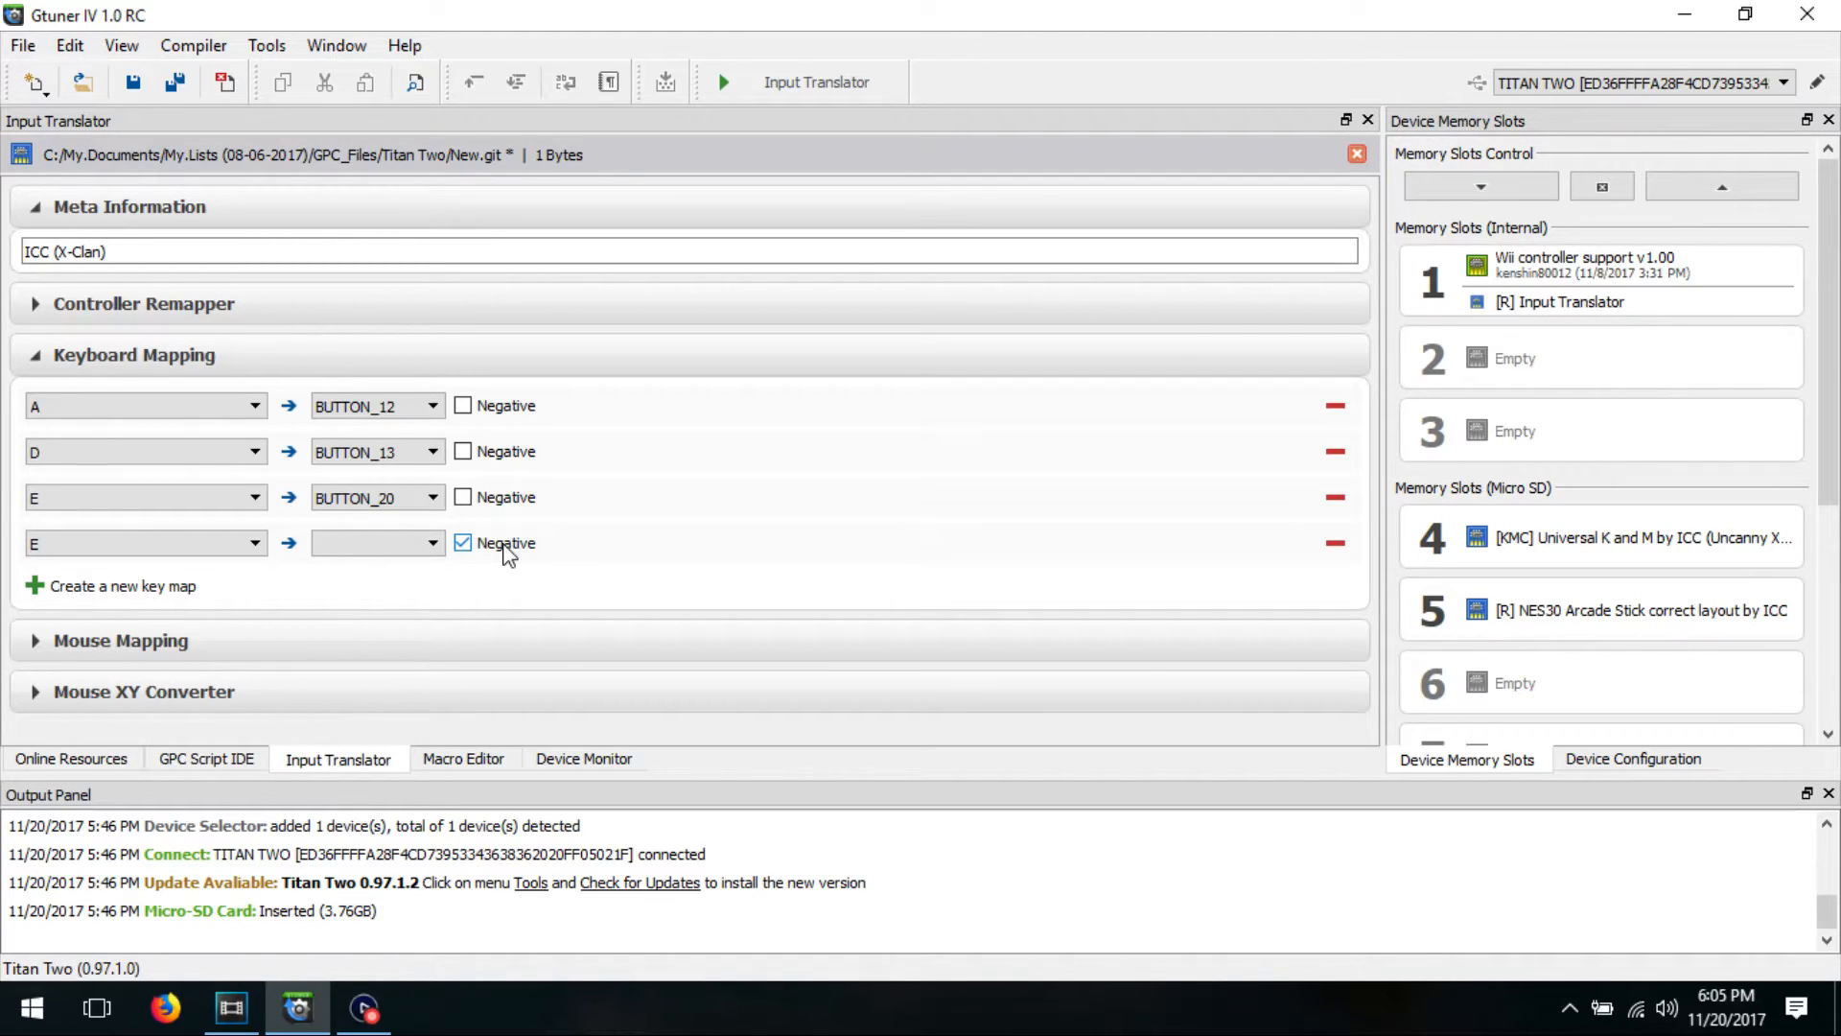
click(368, 542)
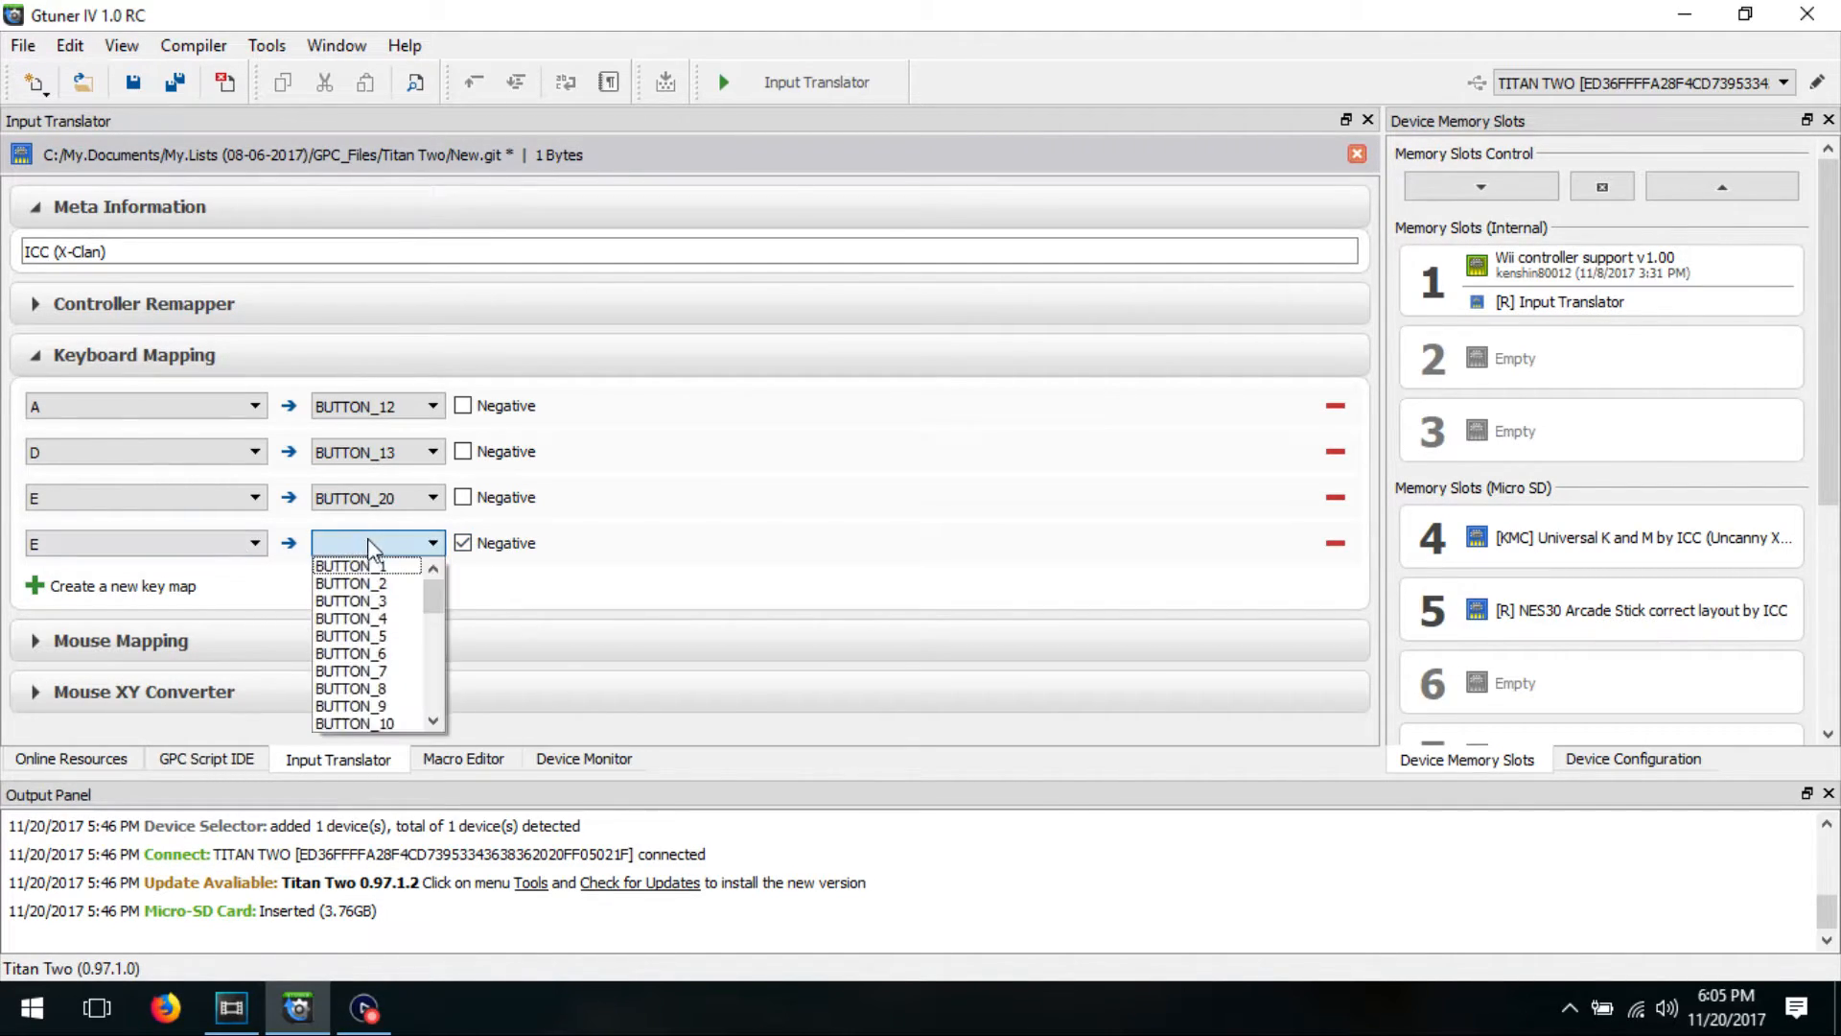
scroll(377, 625, down, 3)
scroll(378, 625, up, 2)
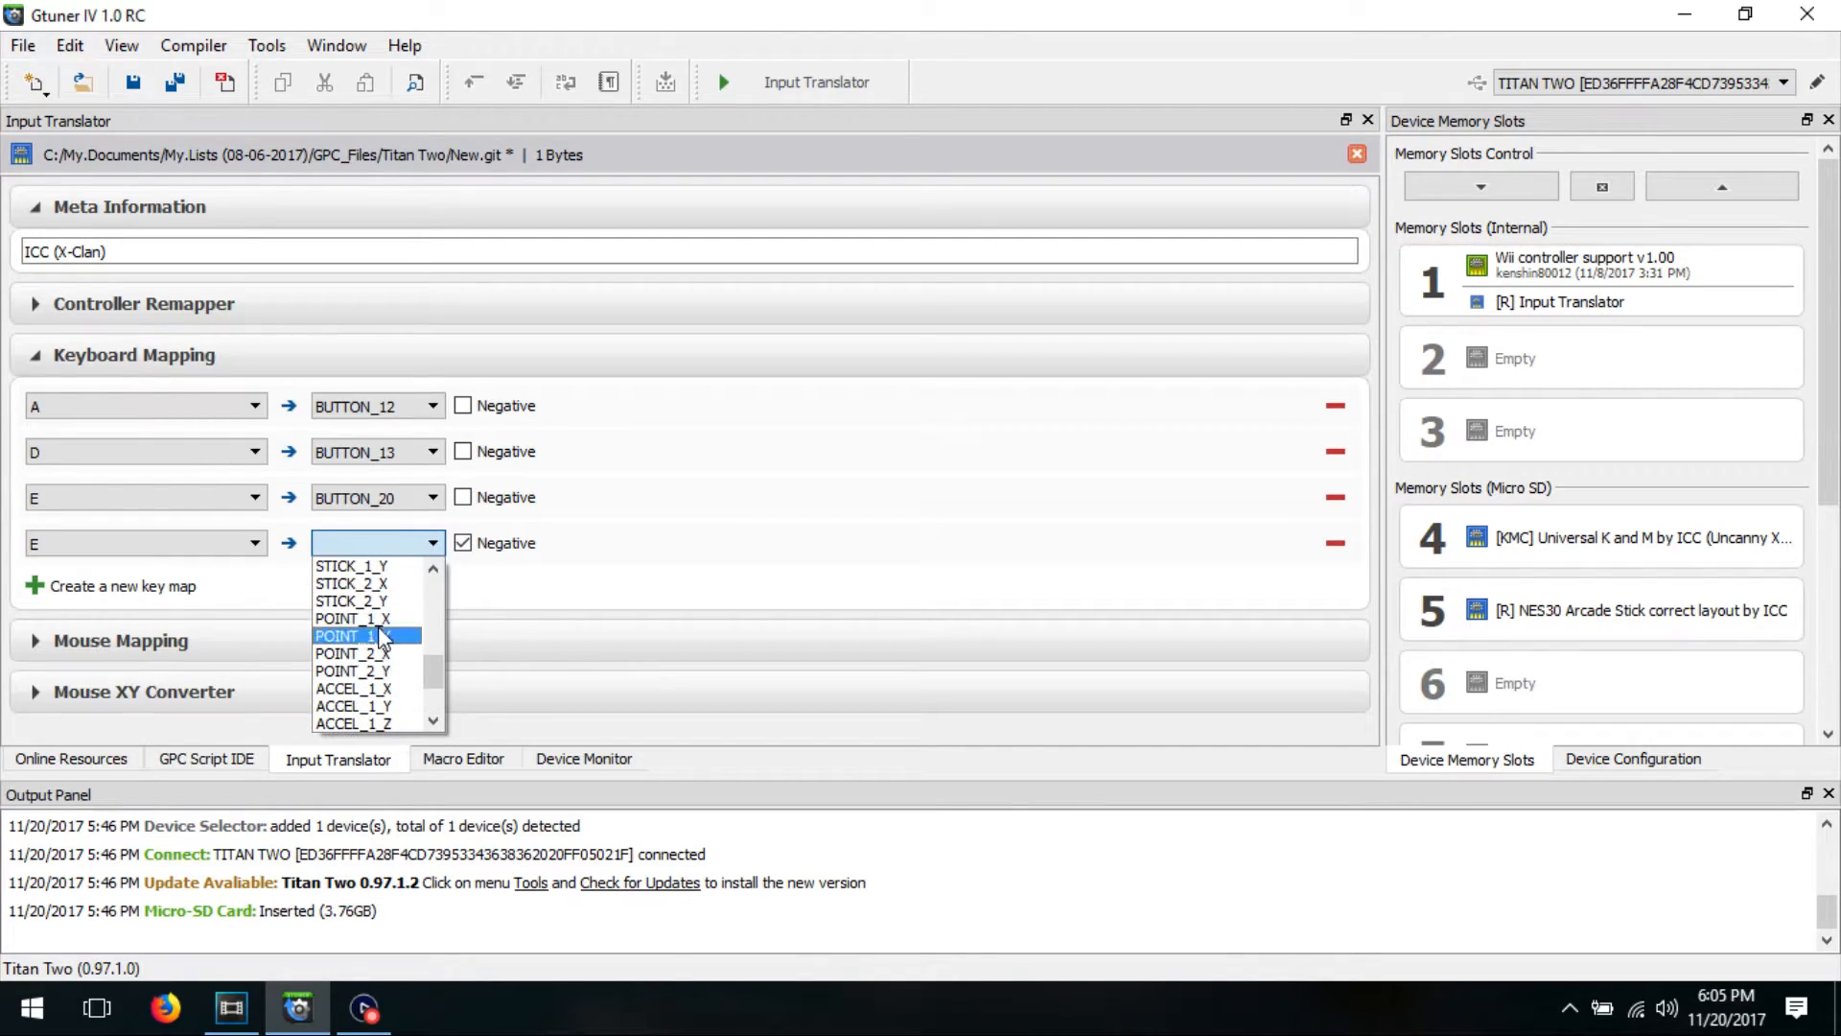
click(383, 619)
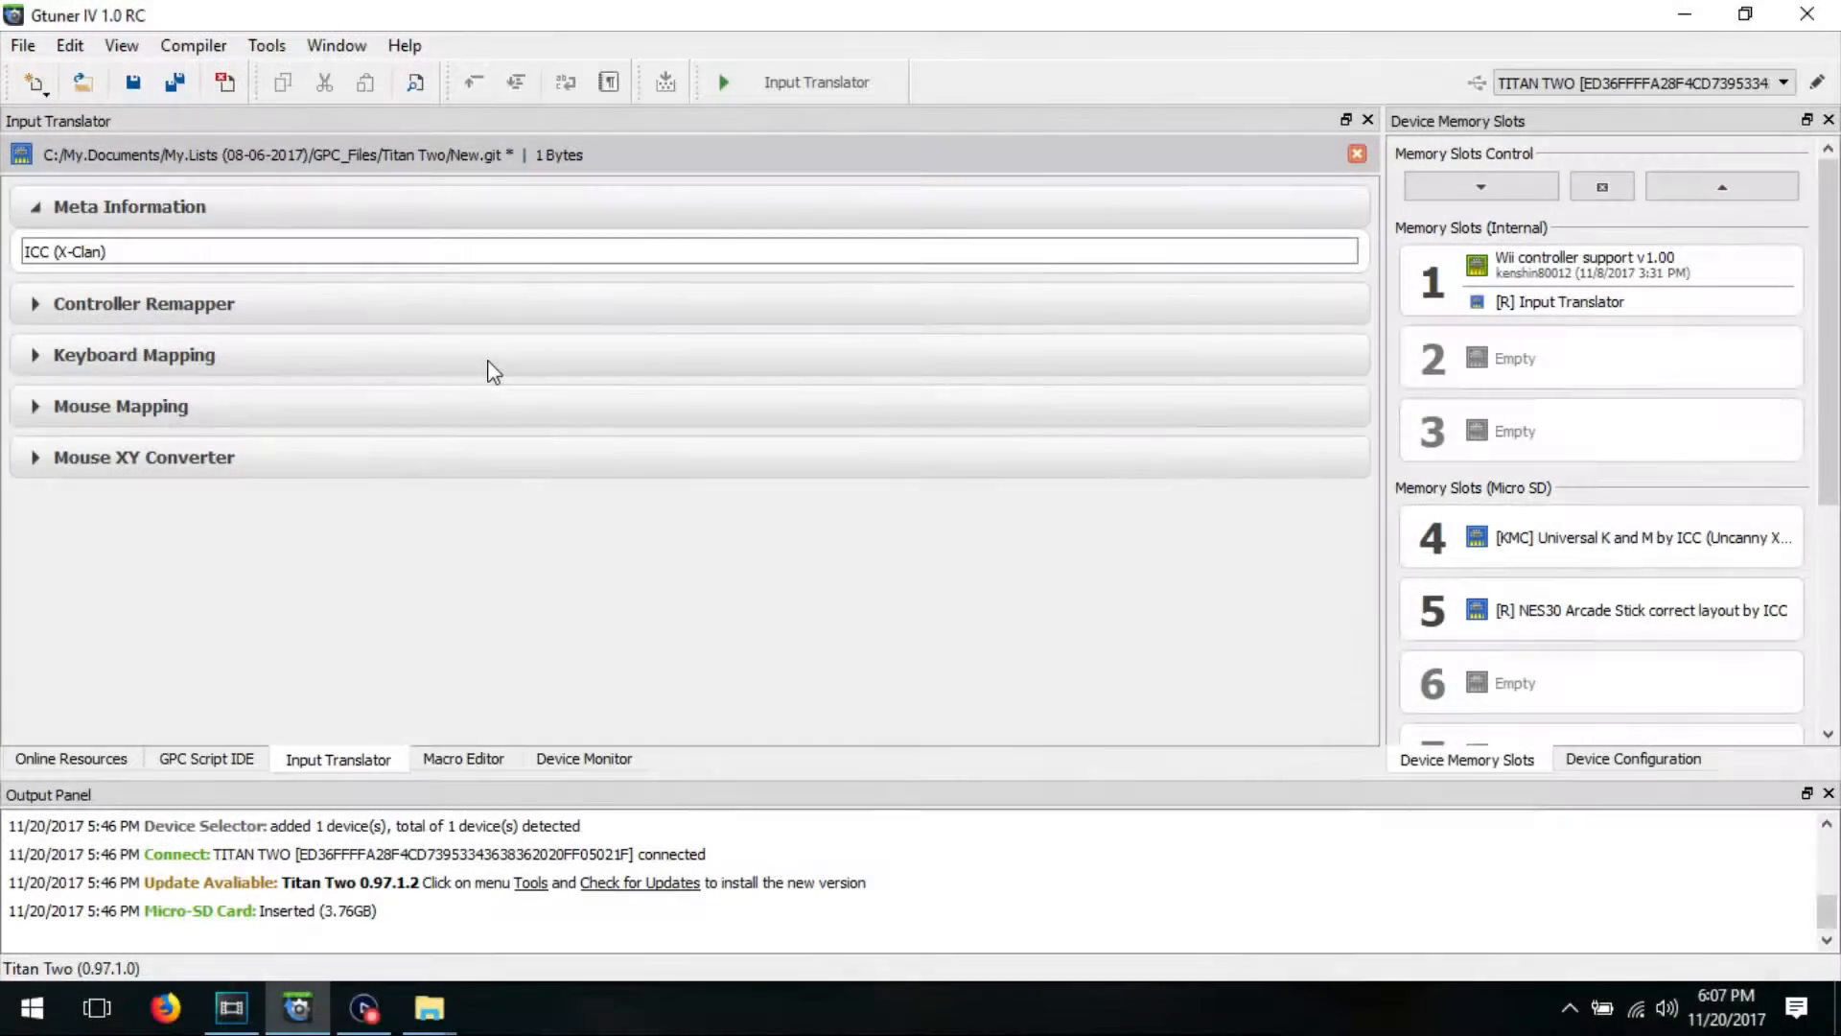
Step: Add a blank mouse map and review its available mouse inputs and controller outputs
click(38, 407)
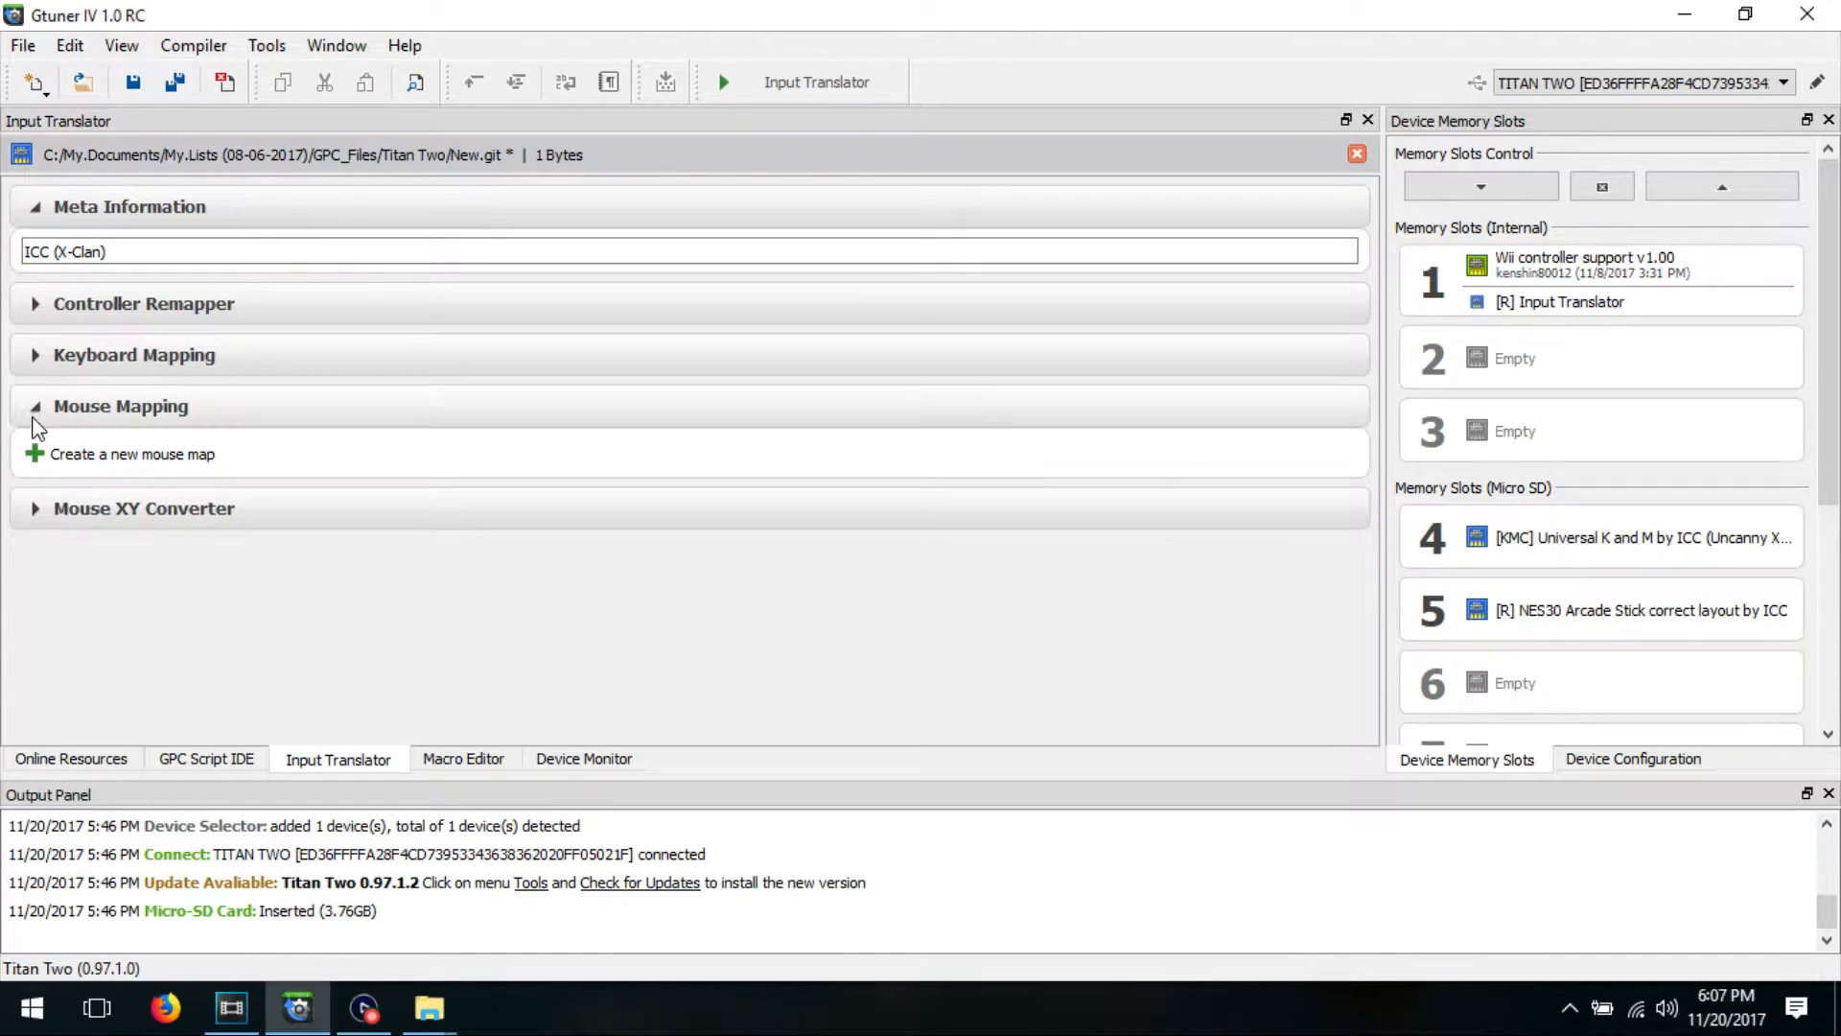
click(43, 456)
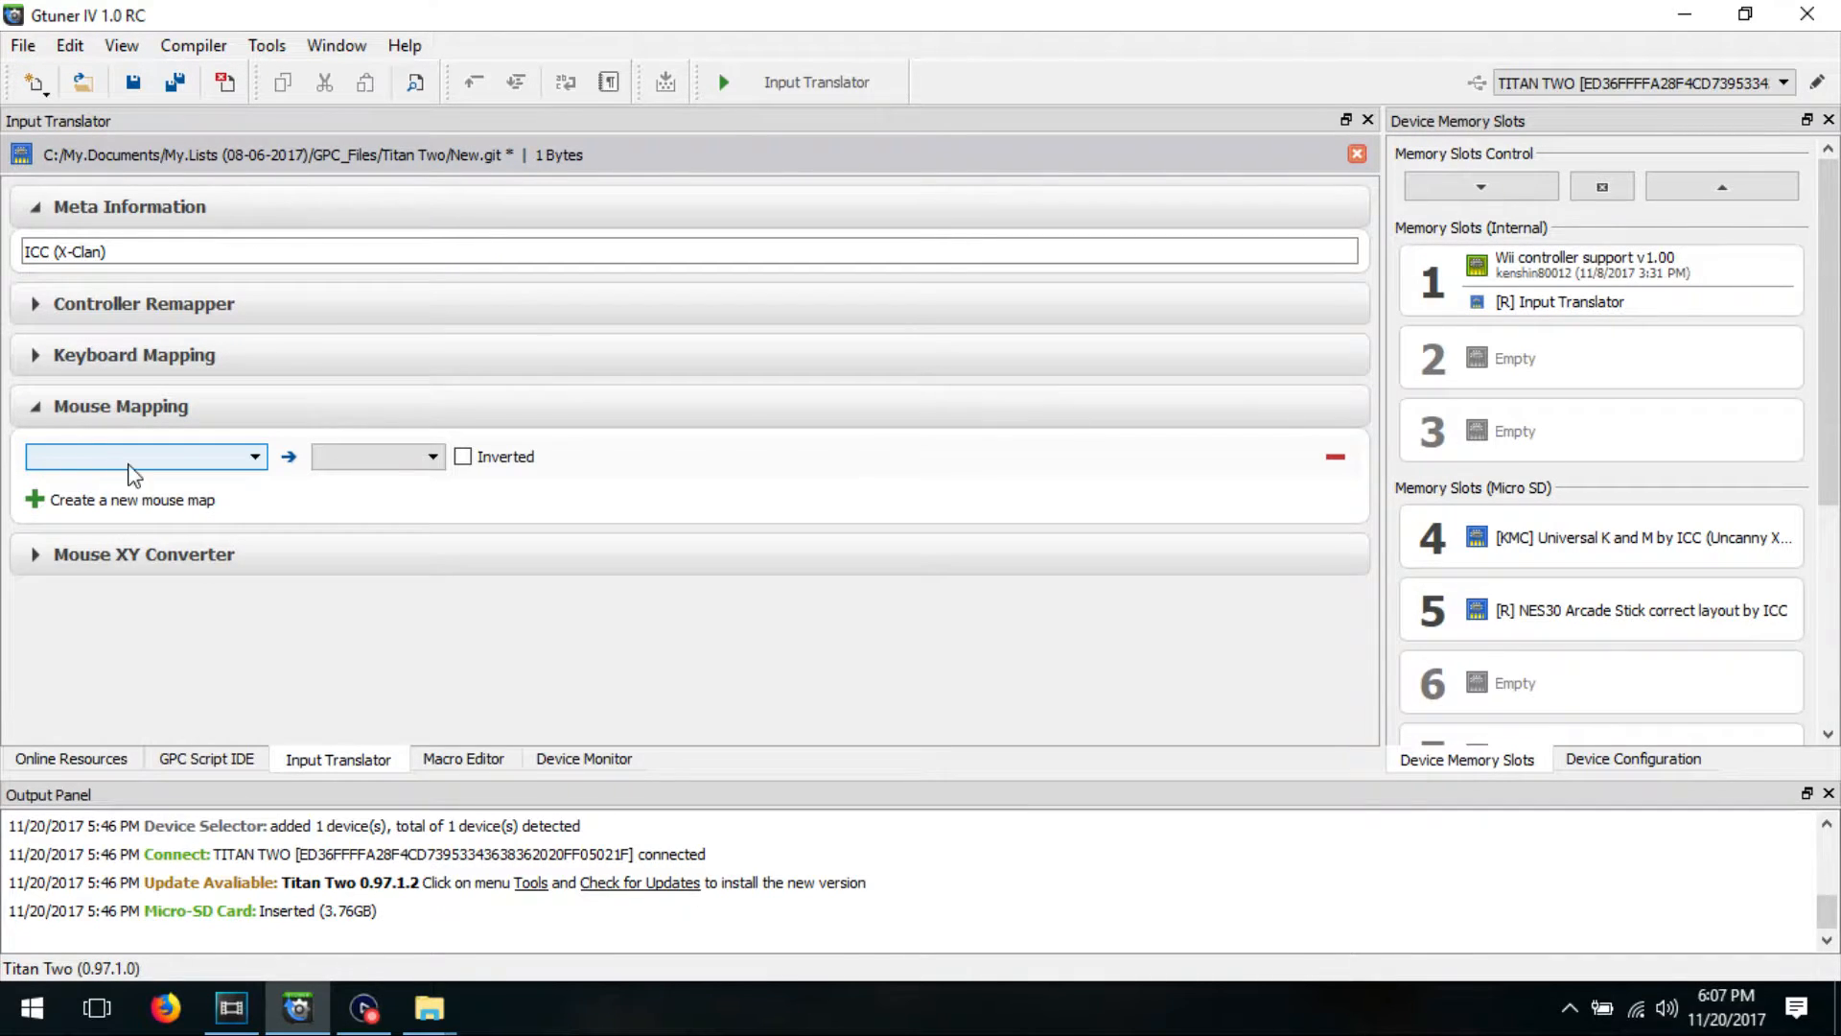
click(255, 457)
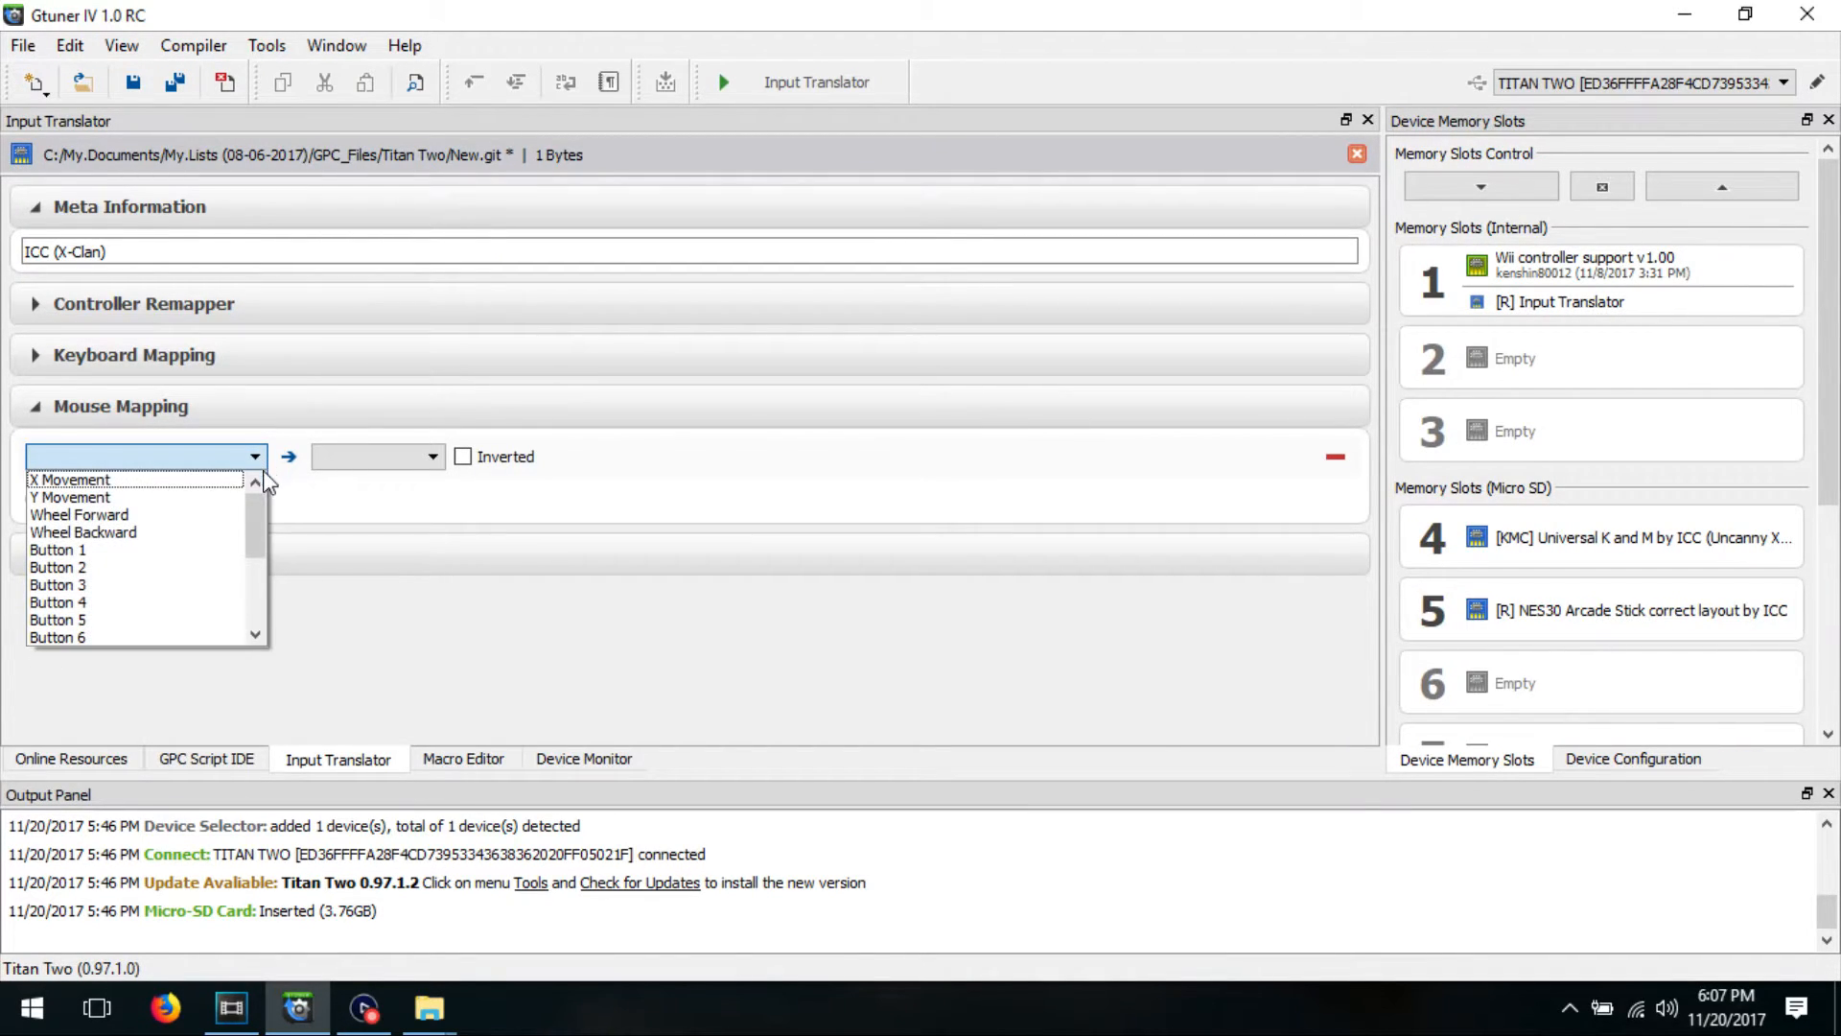
click(370, 458)
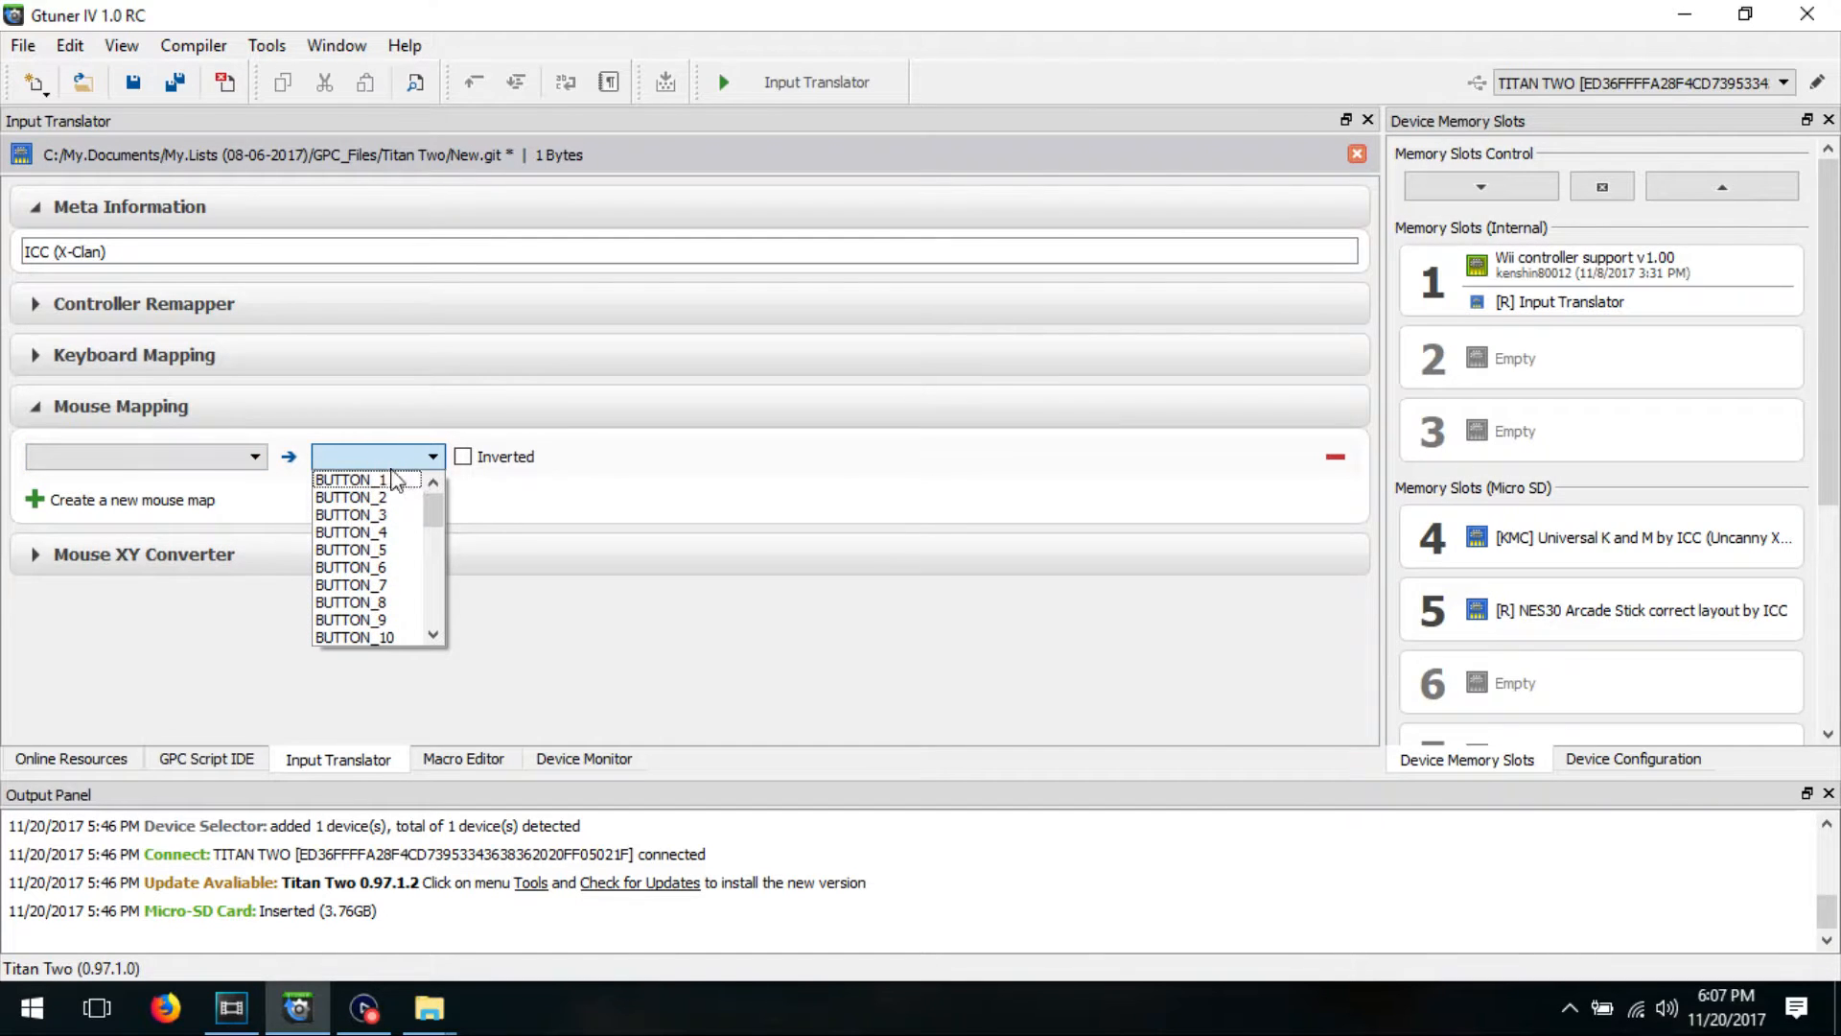
click(255, 458)
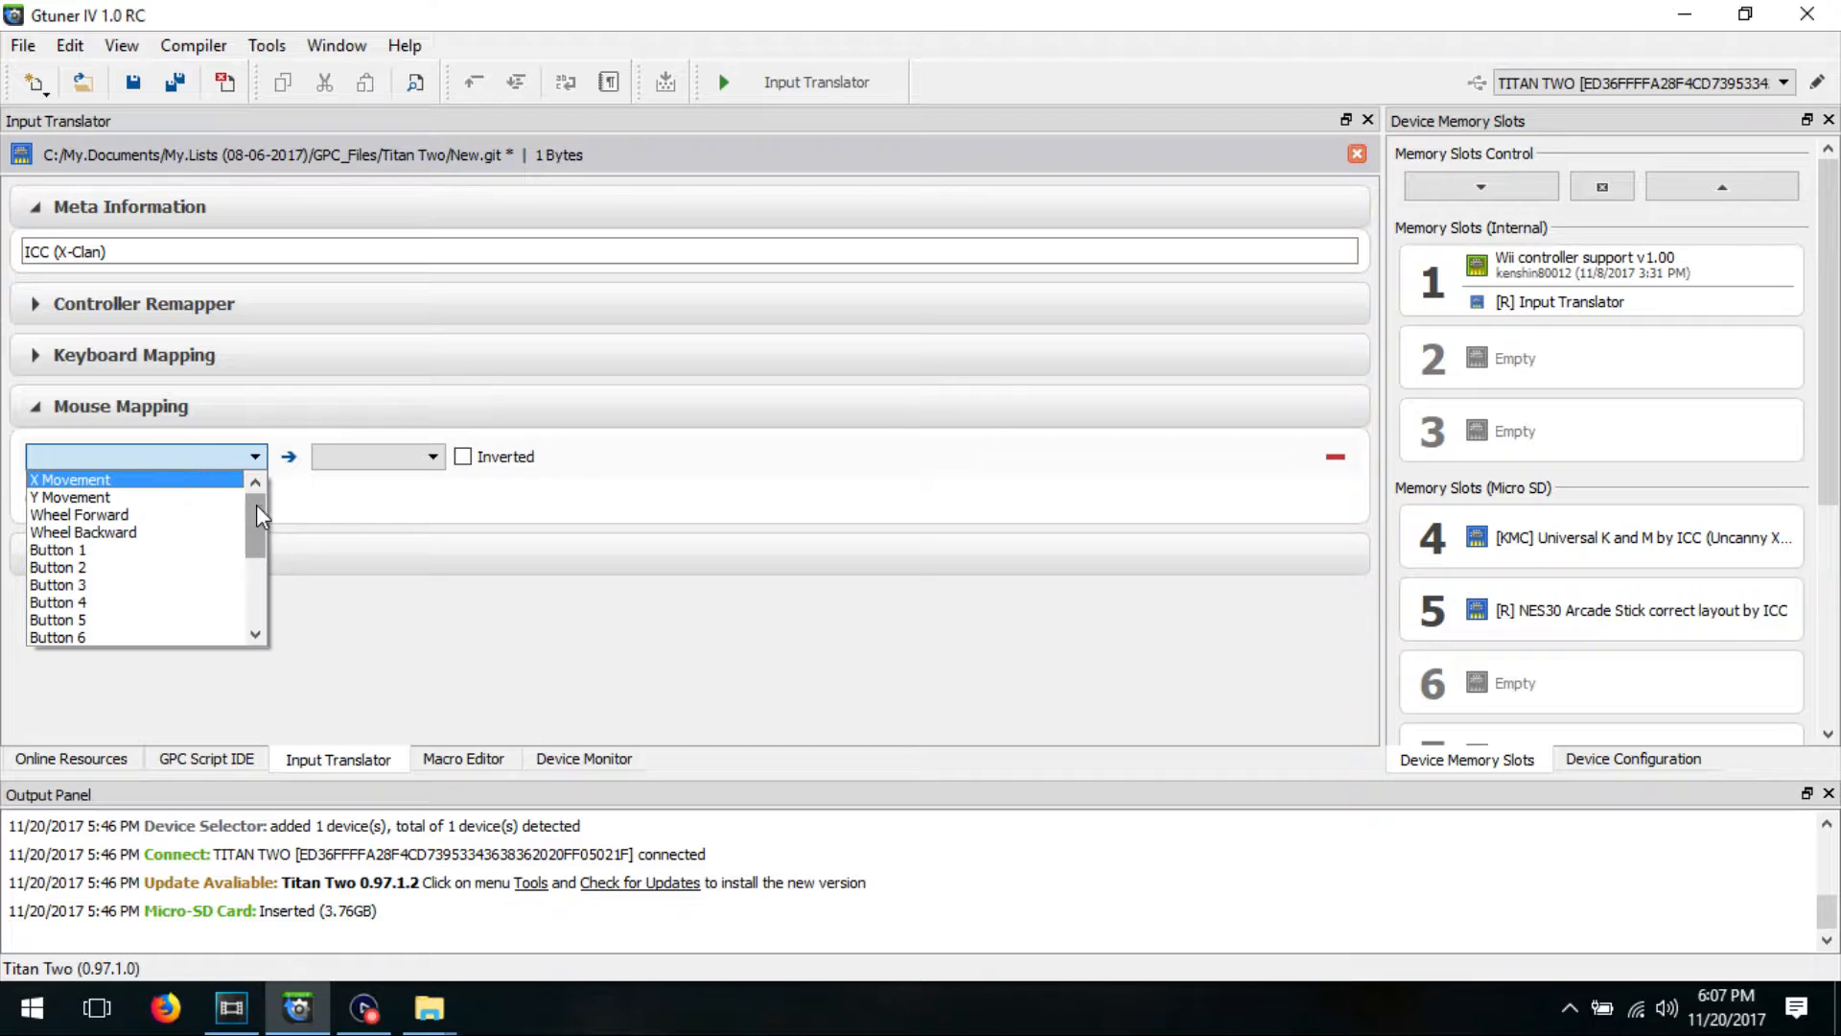
mouse_move(256, 504)
mouse_down()
mouse_move(251, 597)
mouse_move(261, 485)
mouse_up()
click(257, 458)
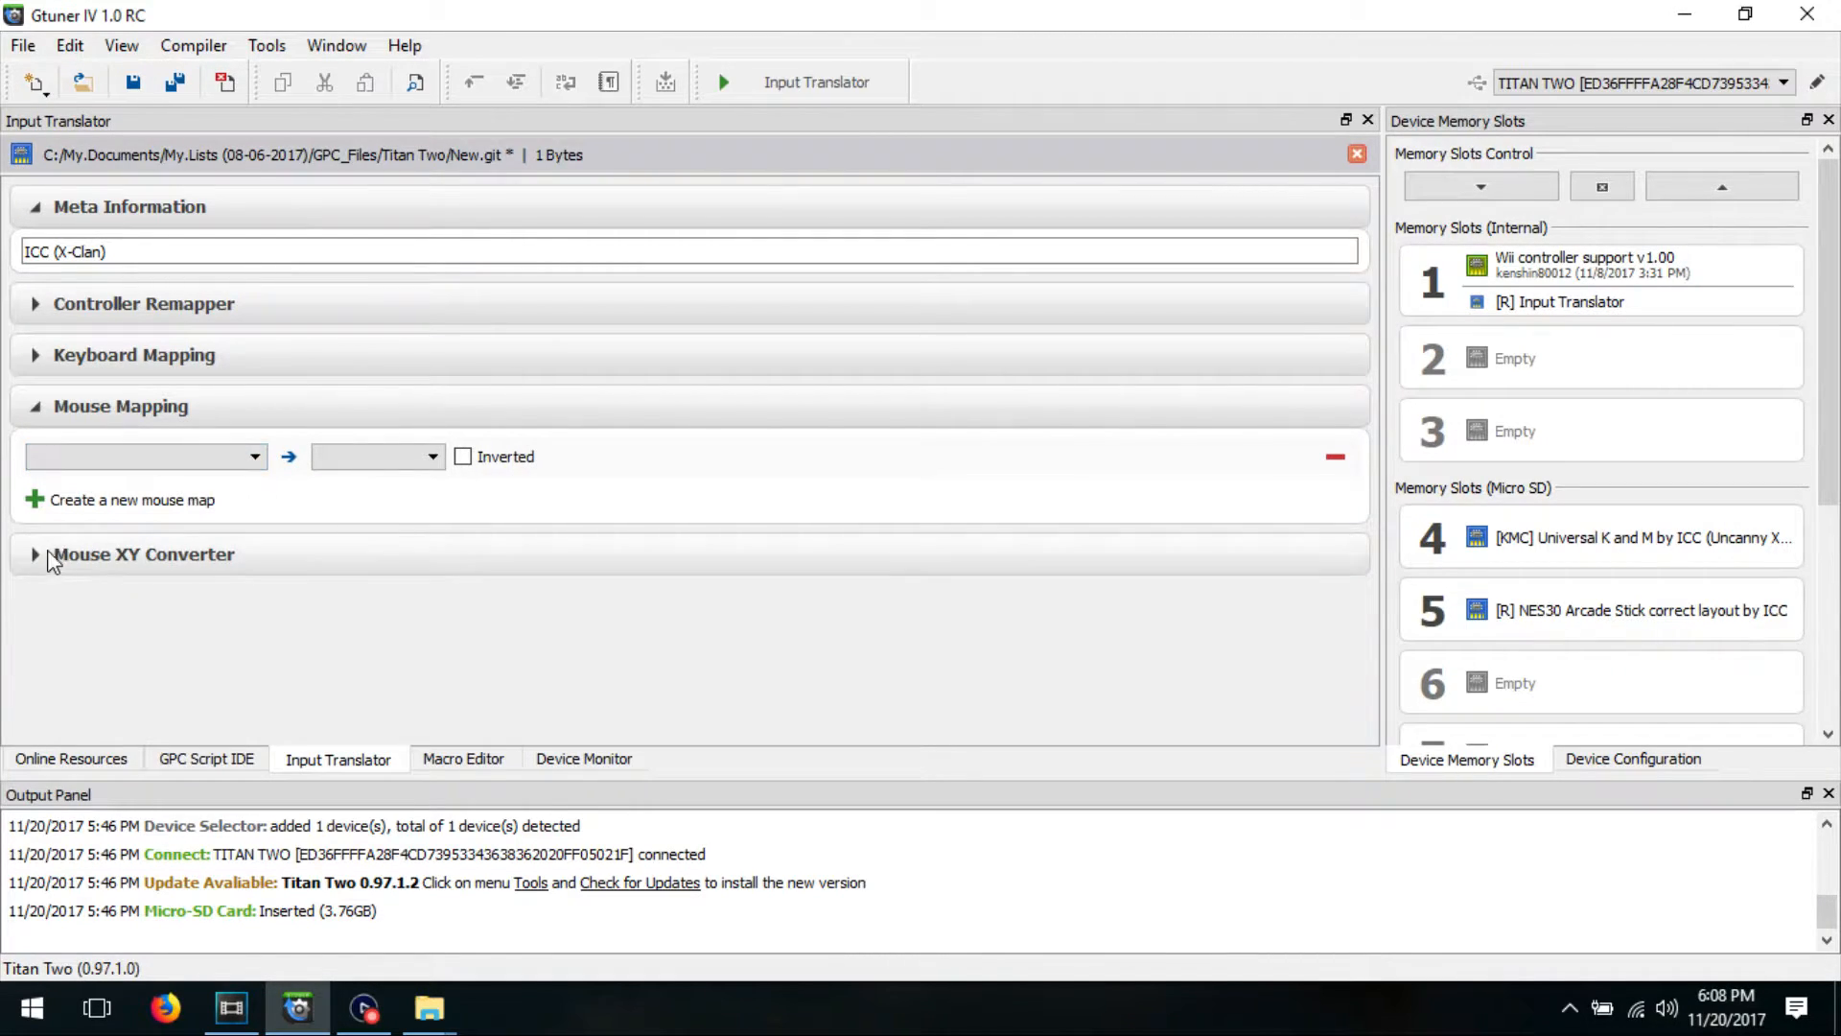
Step: Set the Mouse XY Converter's sensitivity to 10.00 and its Y/X ratio to 1.09
click(39, 560)
scroll(266, 514, down, 2)
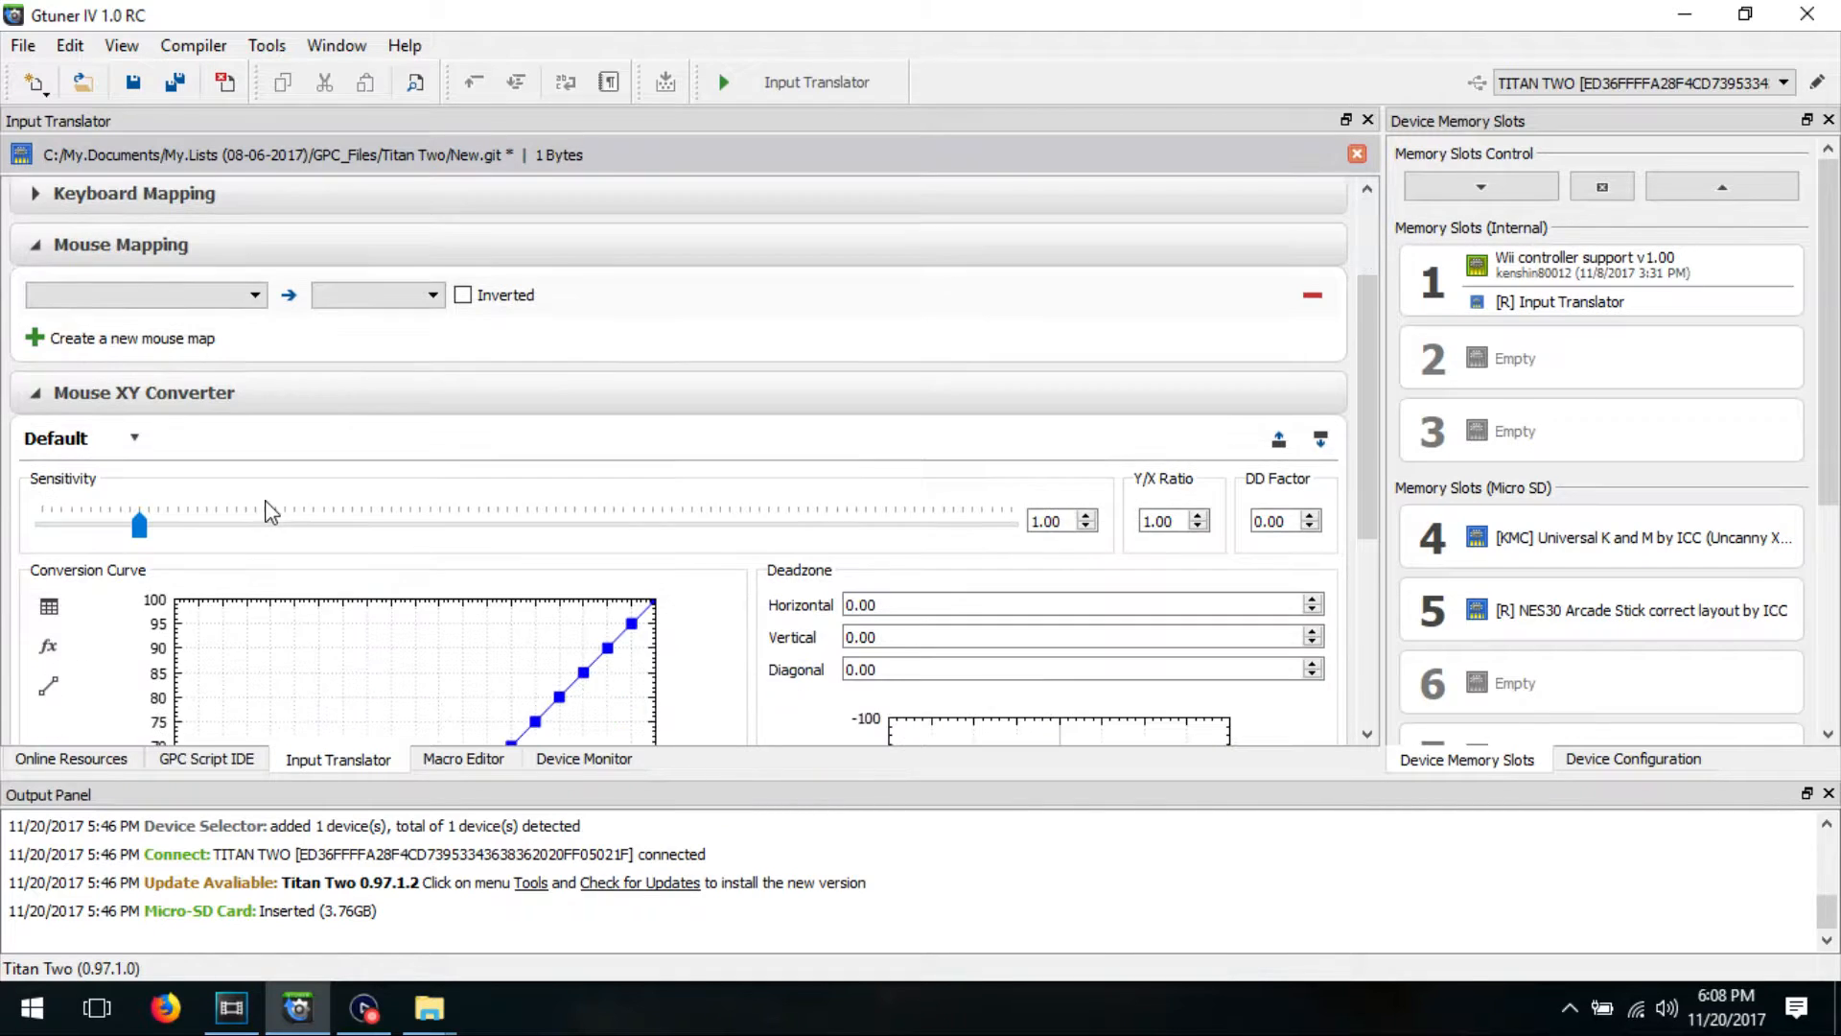
drag(1371, 311, 1377, 403)
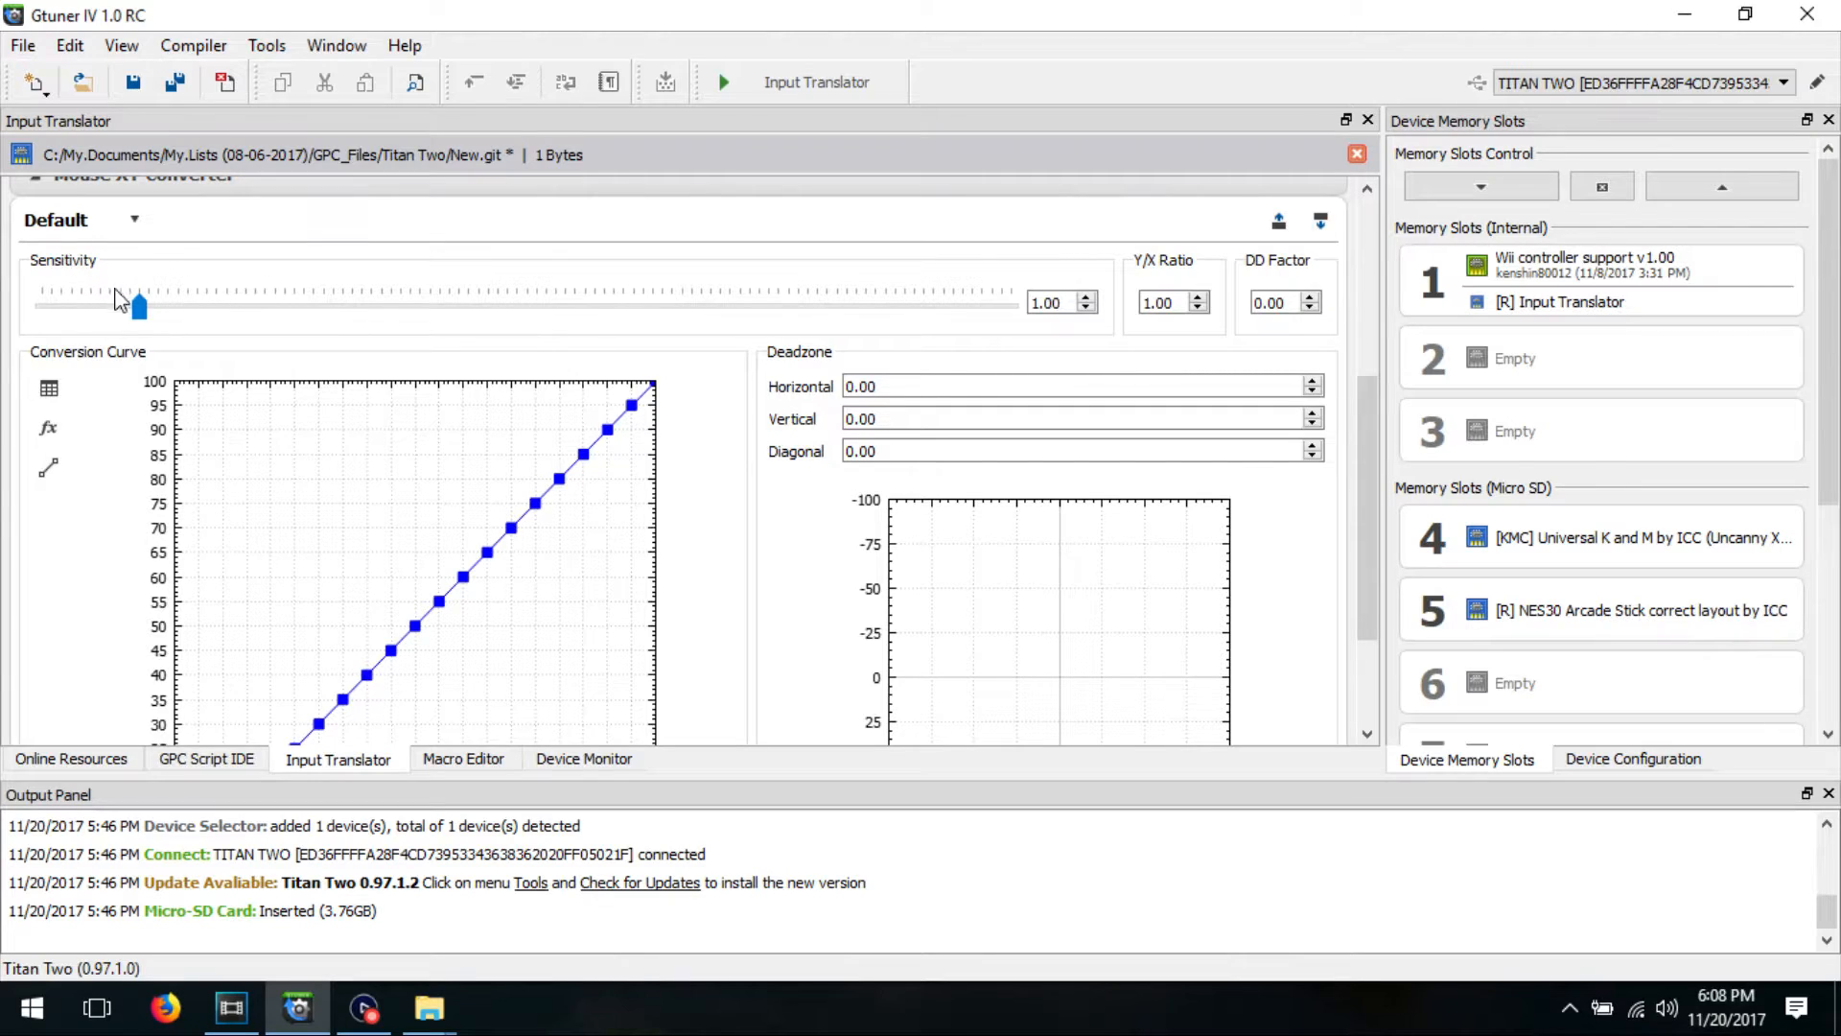
drag(140, 310, 1058, 304)
click(1197, 297)
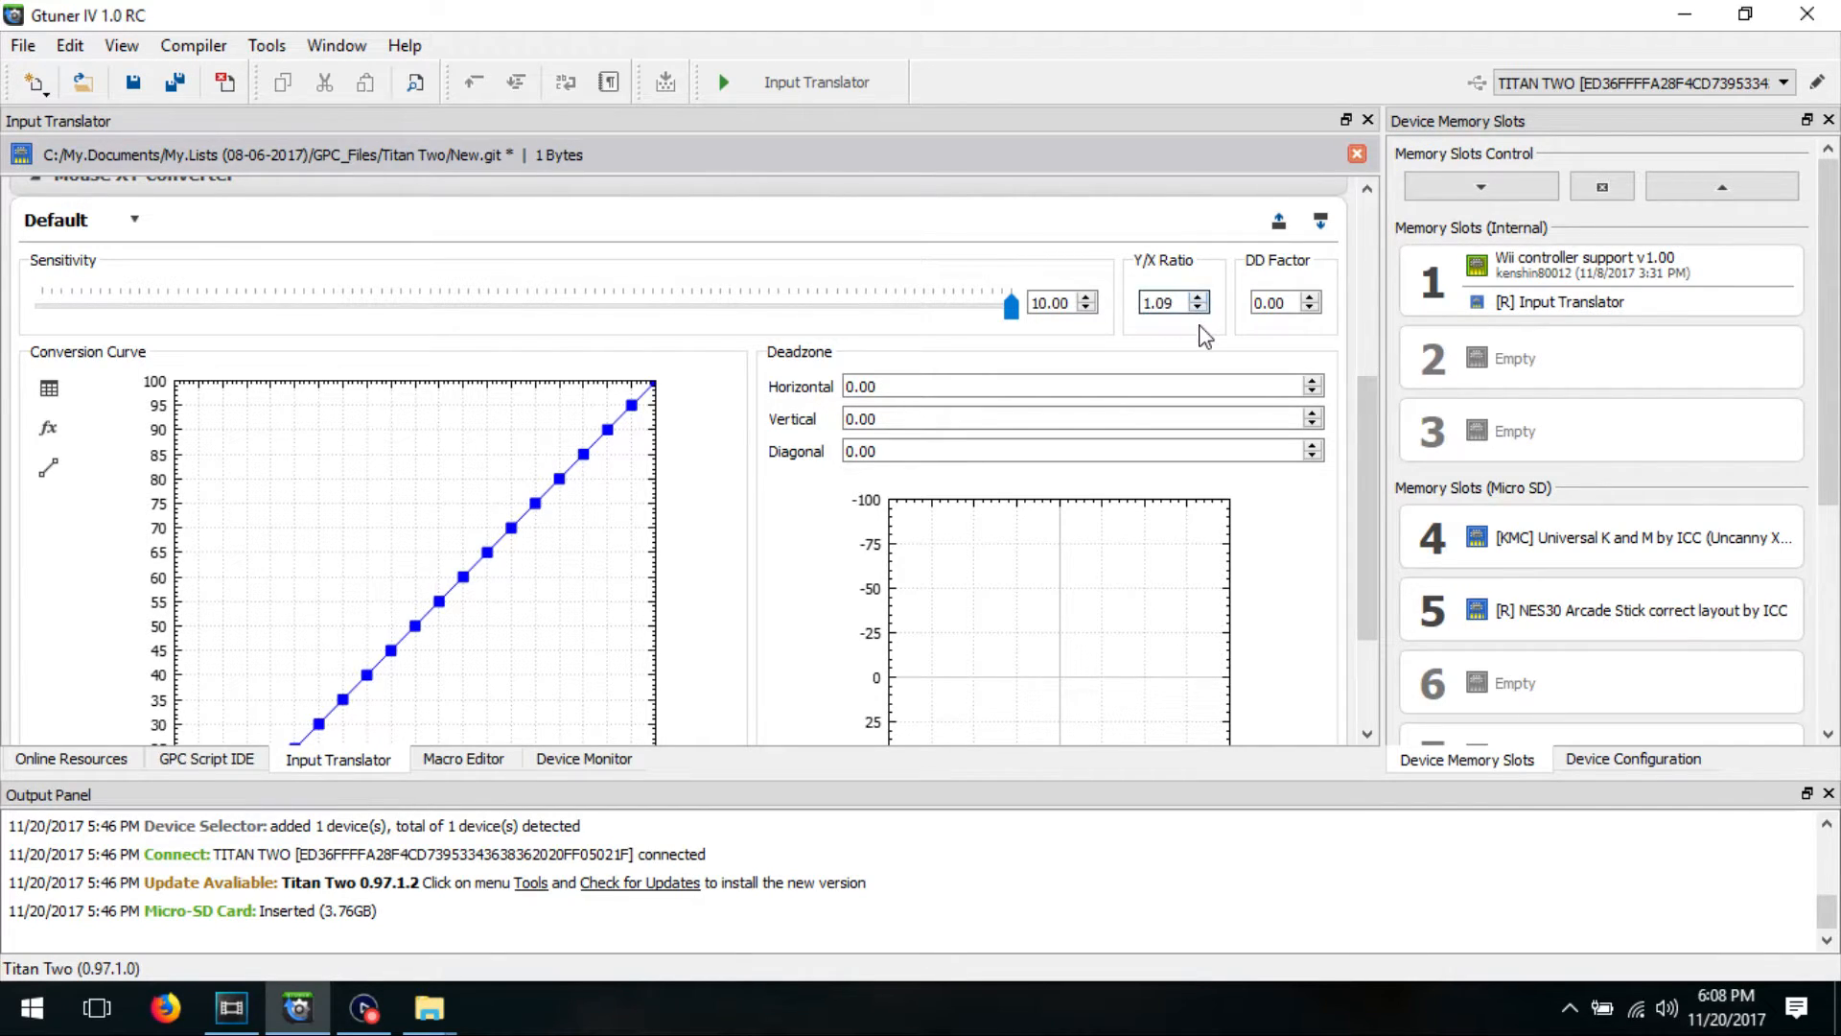
Step: Set the Mouse XY Converter's DD Factor to 0.99
click(1297, 304)
click(1309, 297)
click(1310, 297)
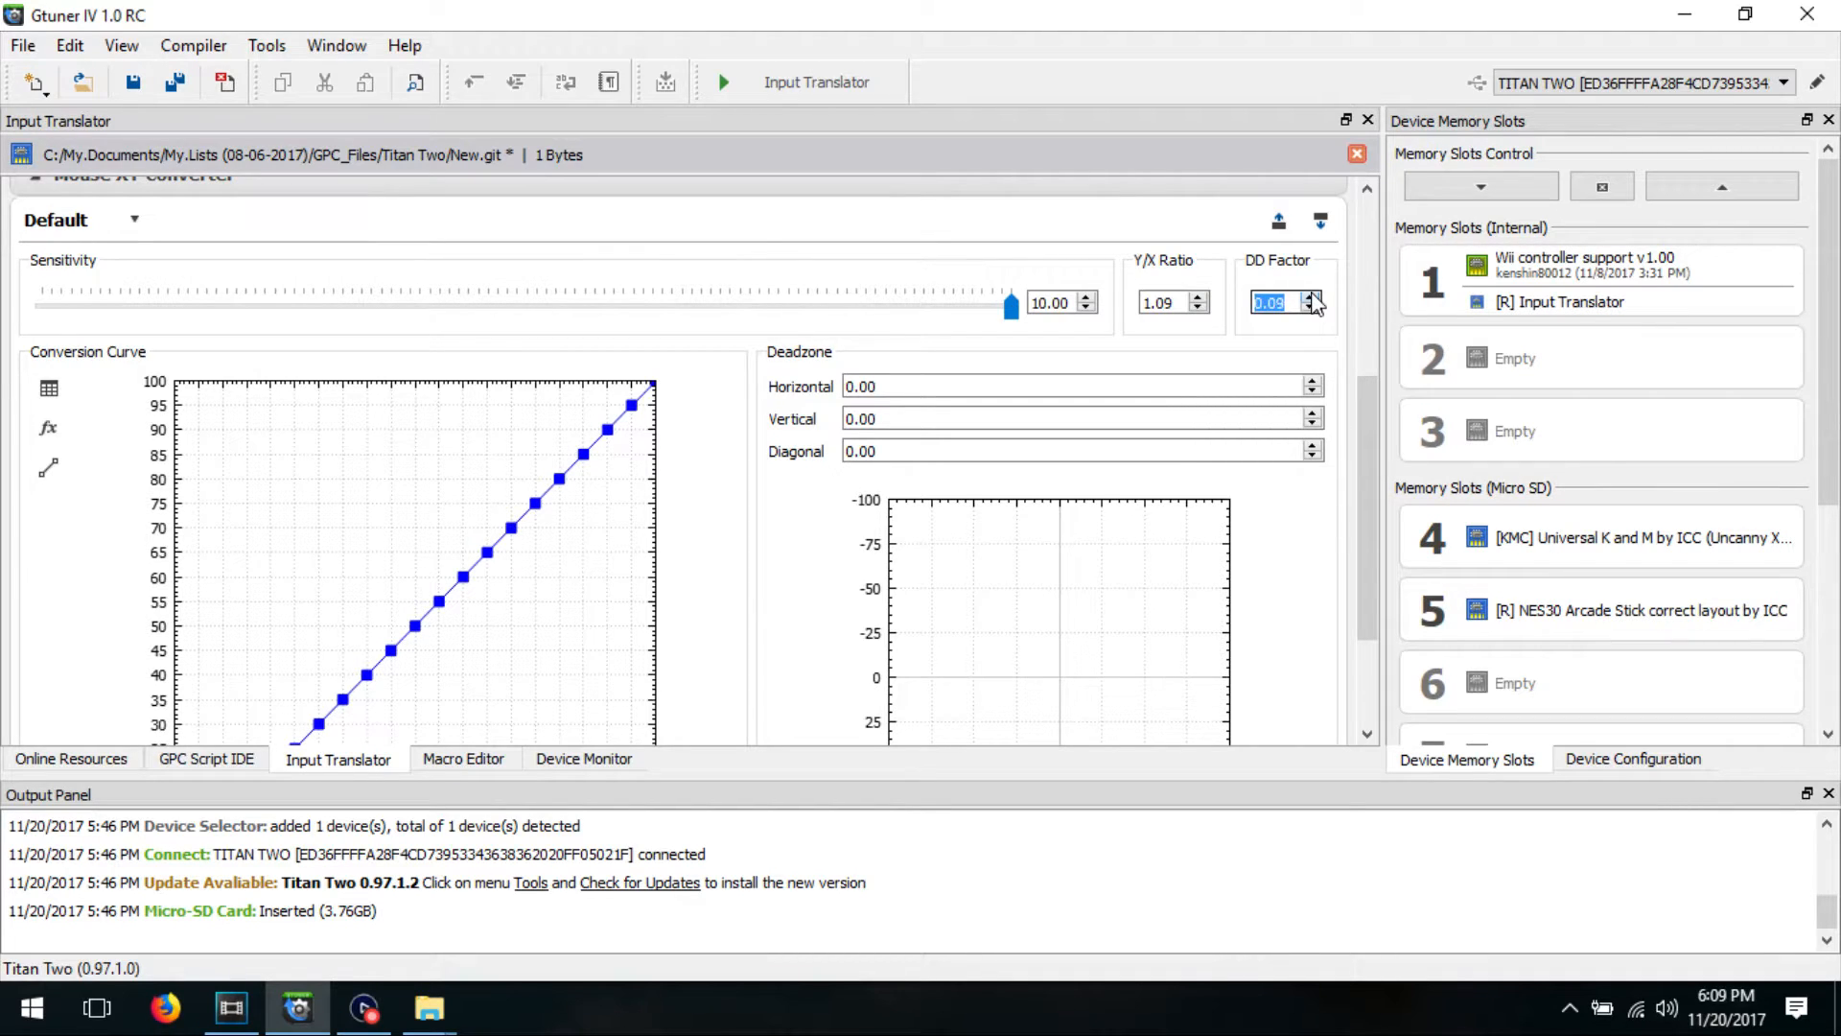
click(1312, 298)
click(1297, 303)
text(13)
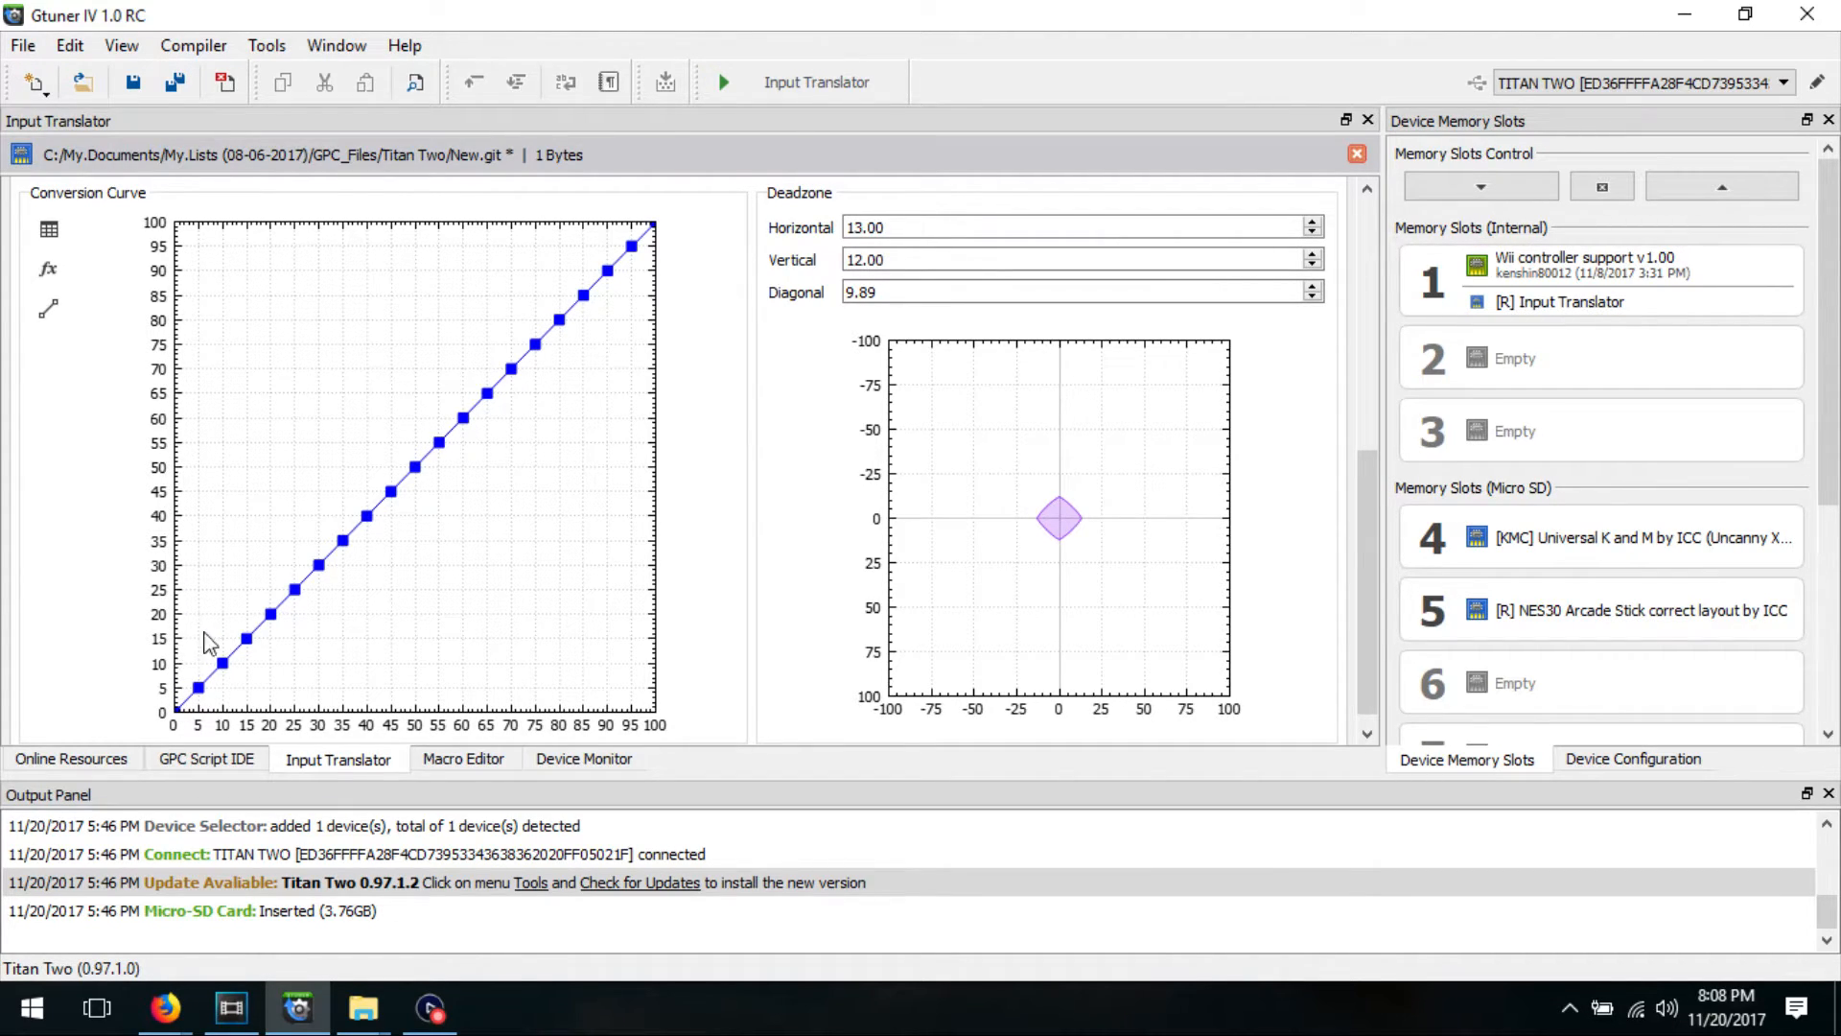
Step: Lower the upper points of the conversion curve slightly and set the output for input 0 to 5.00 in its data table
drag(631, 246, 582, 305)
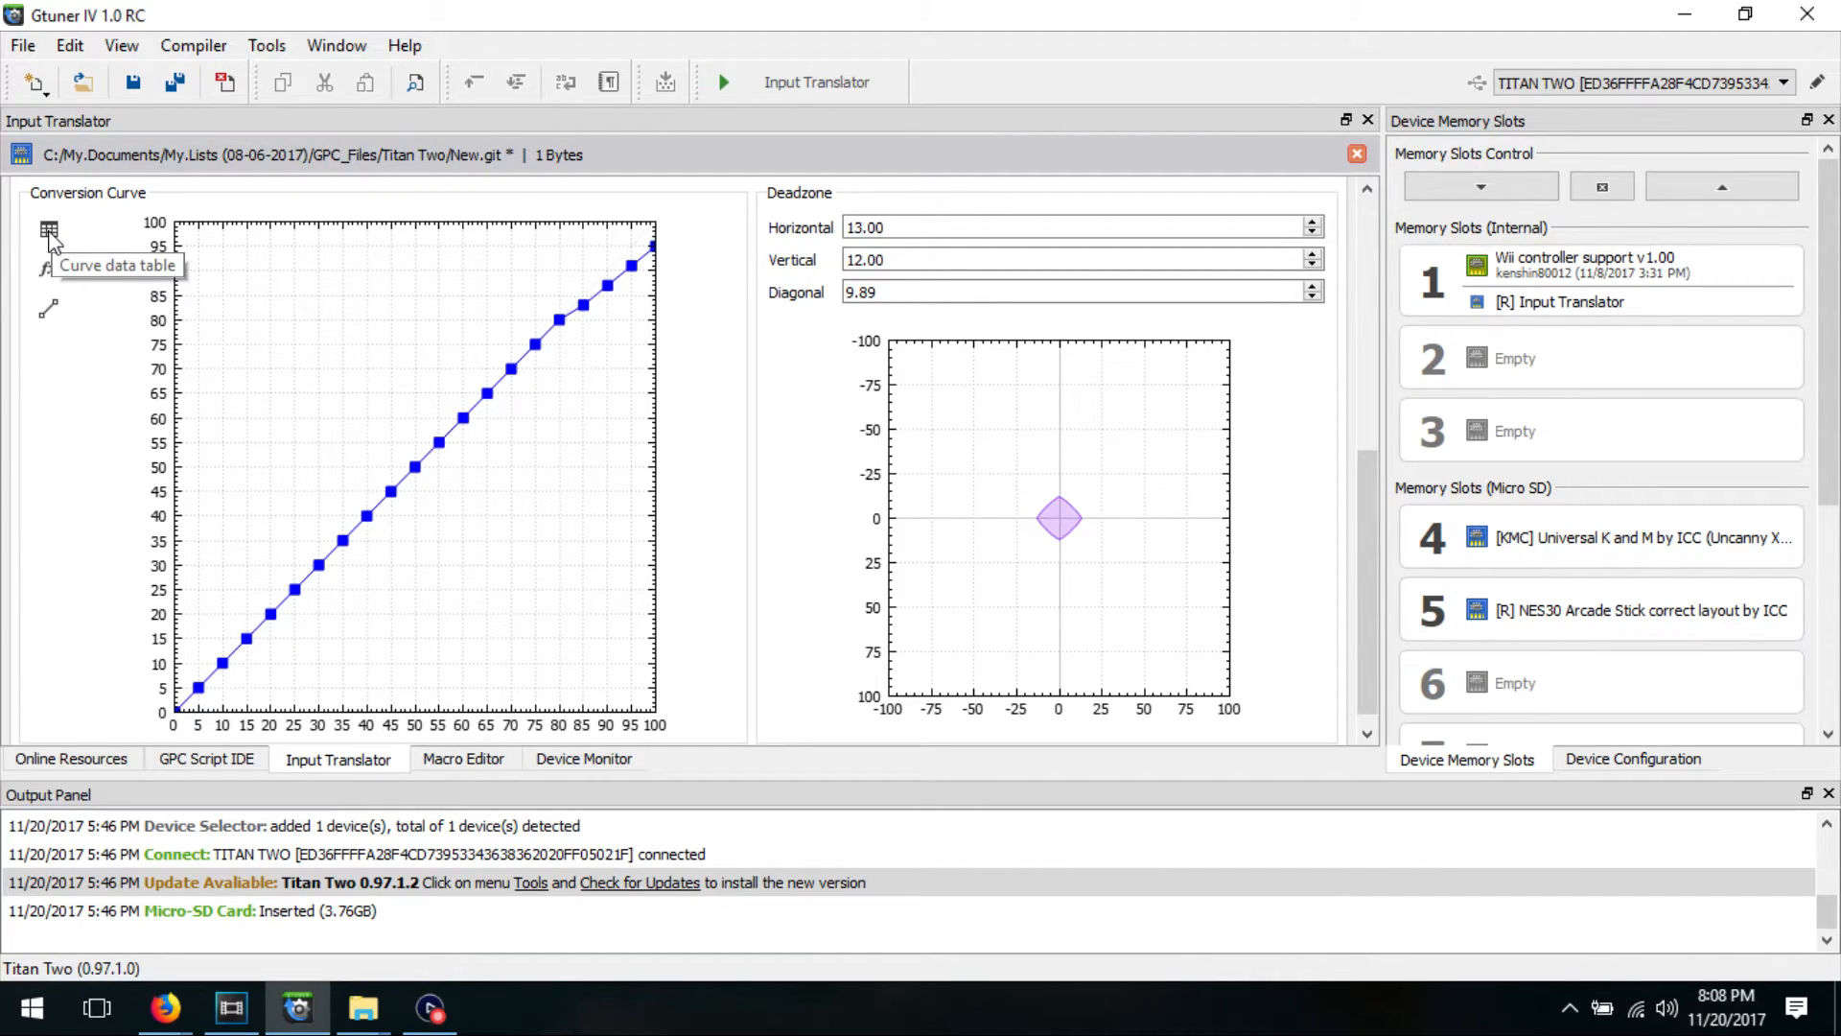
click(49, 230)
click(1035, 216)
click(1035, 216)
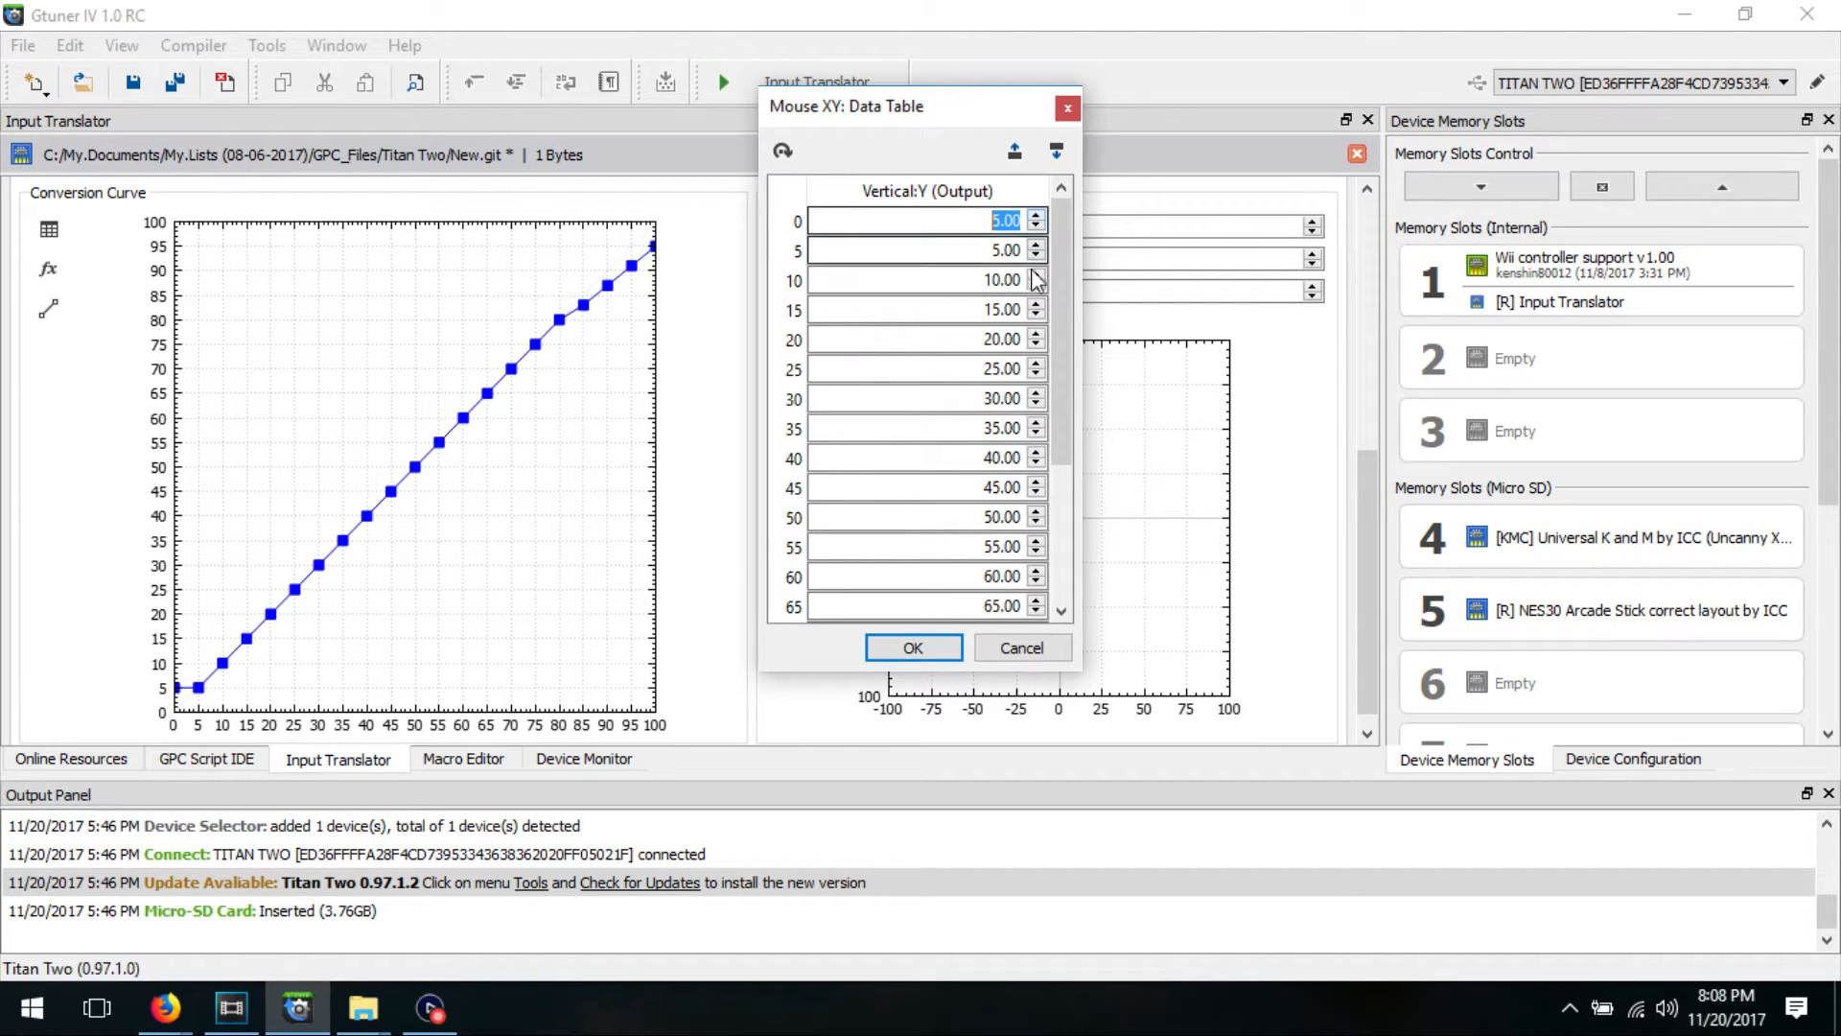
click(919, 647)
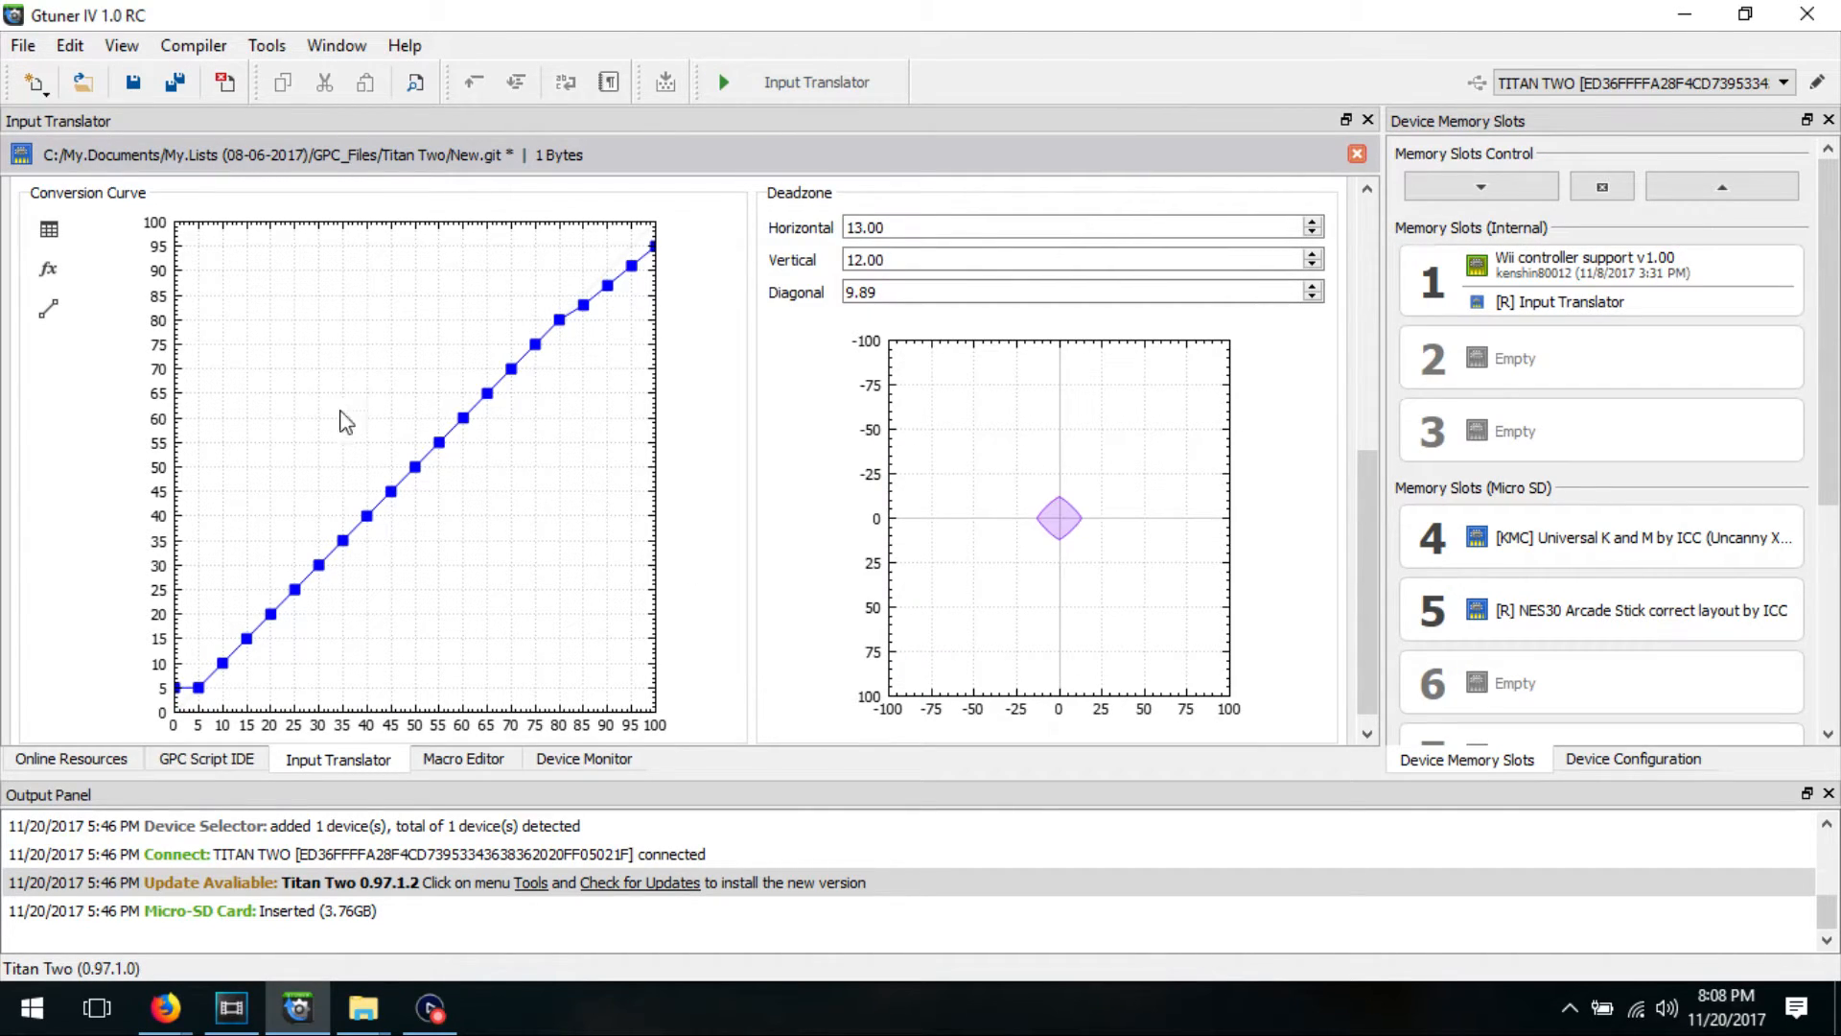
Step: Generate a conversion curve with an adjusted Exponential value and Angular set to 1.1700, and reset the curve to linear
click(49, 269)
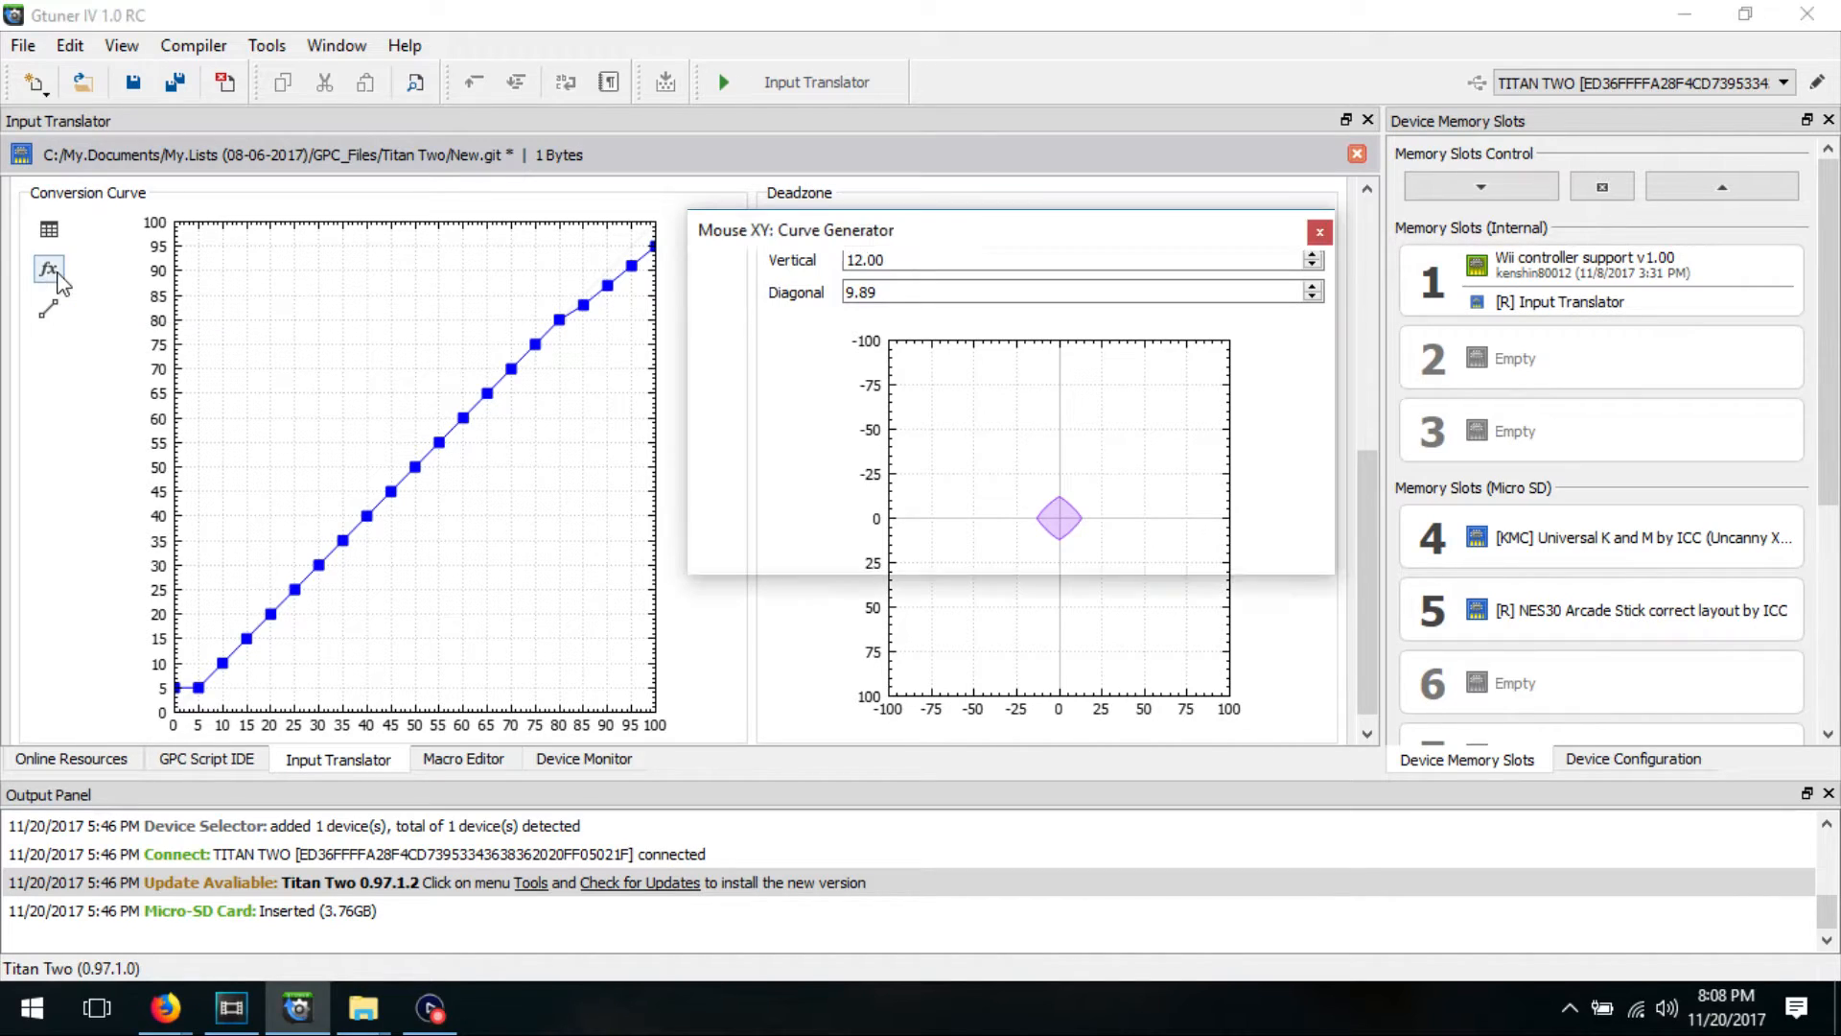
drag(958, 320, 948, 326)
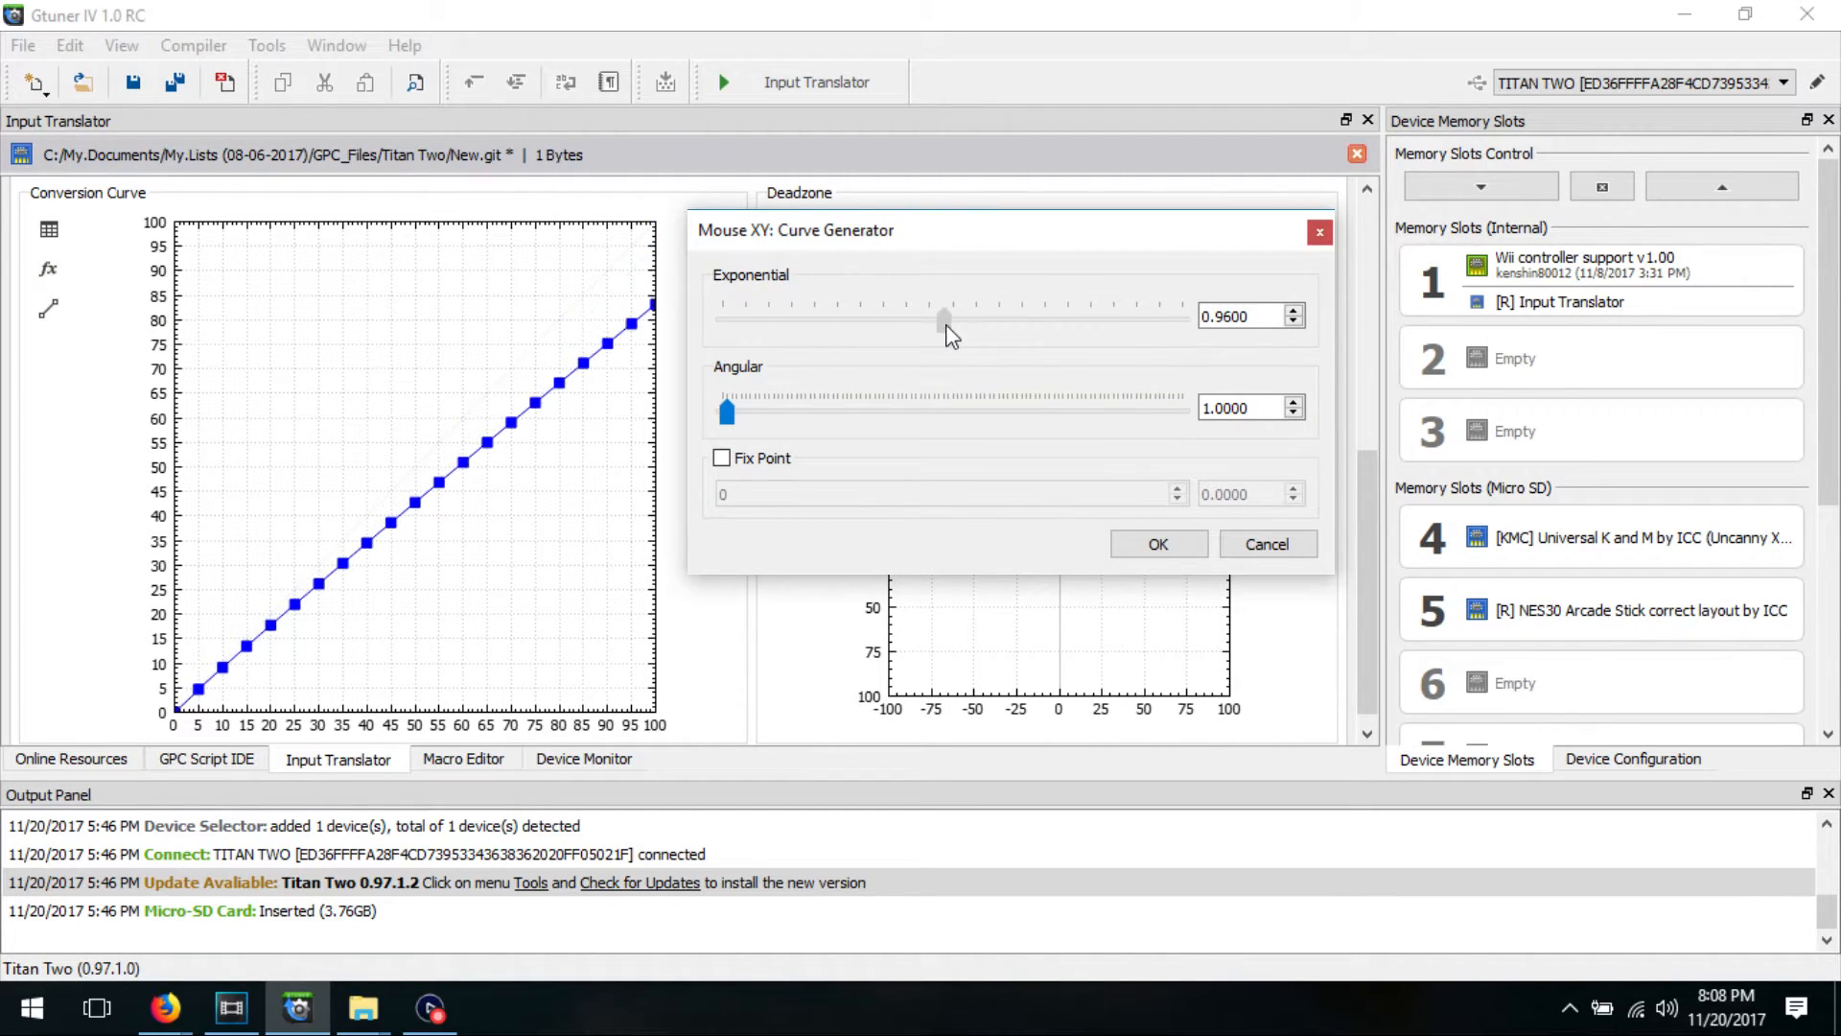
drag(726, 412, 728, 415)
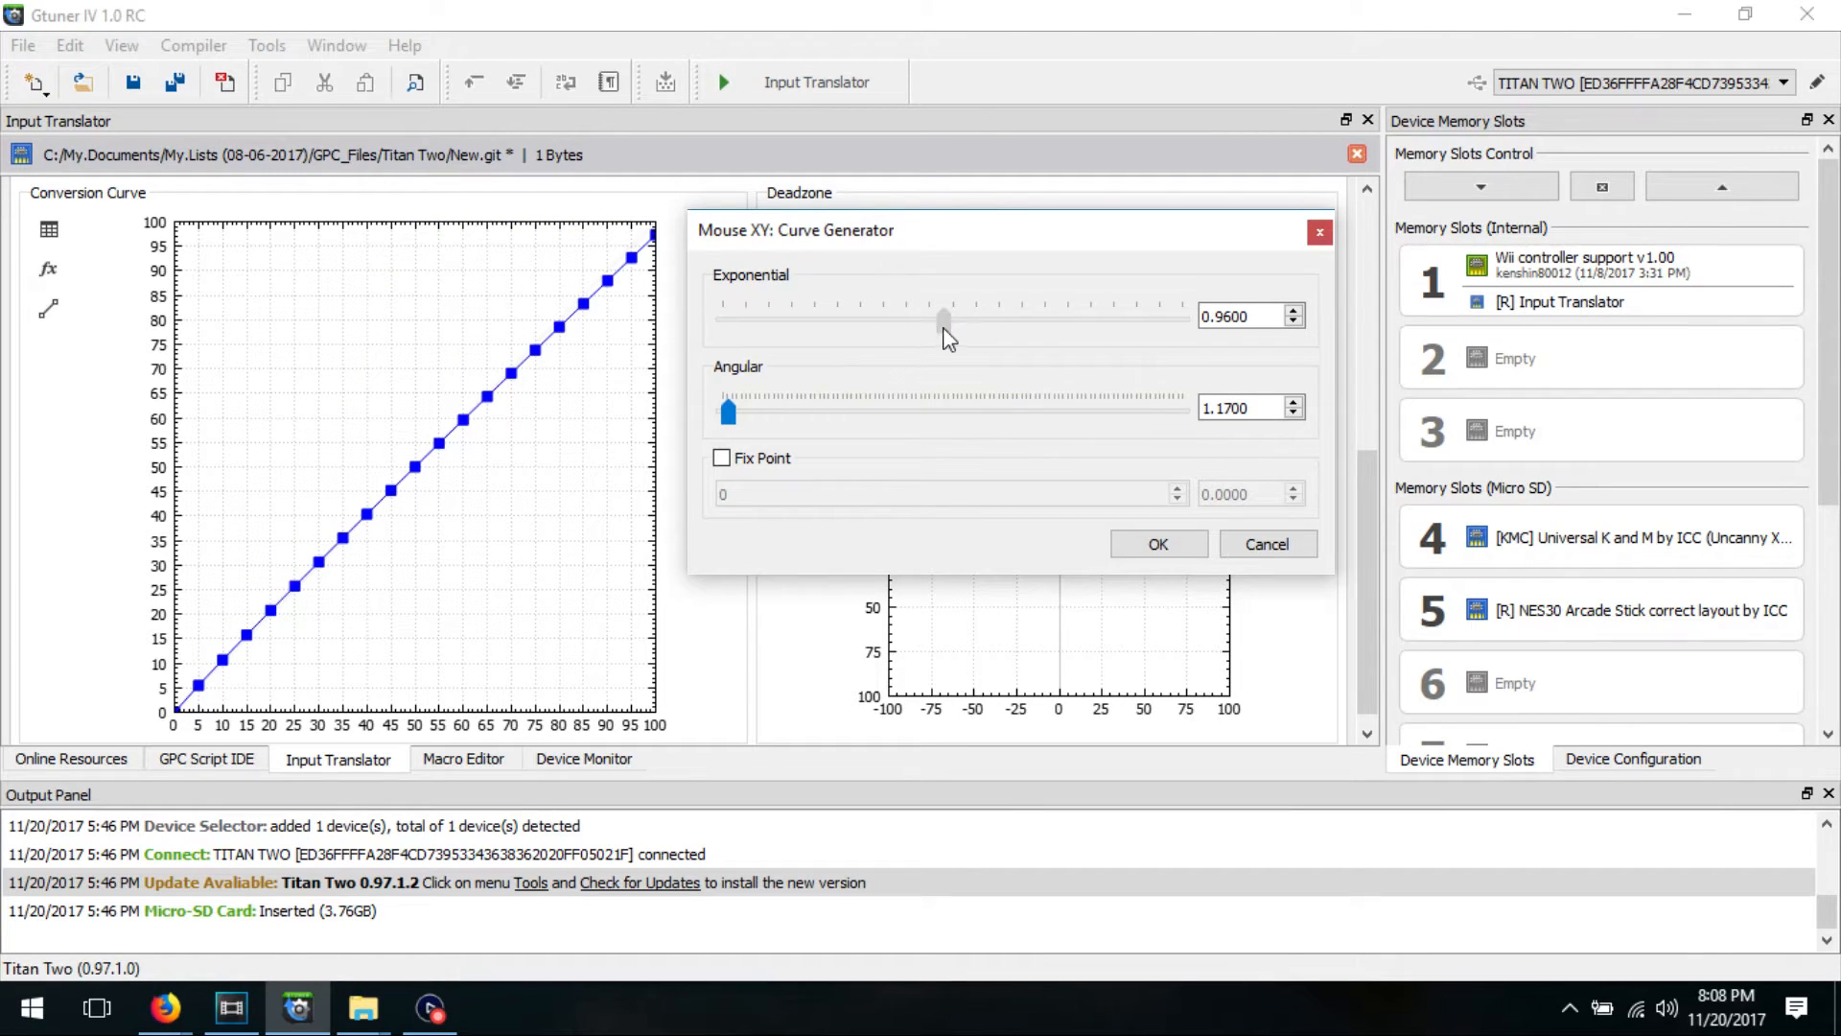
drag(944, 320, 950, 320)
click(1117, 545)
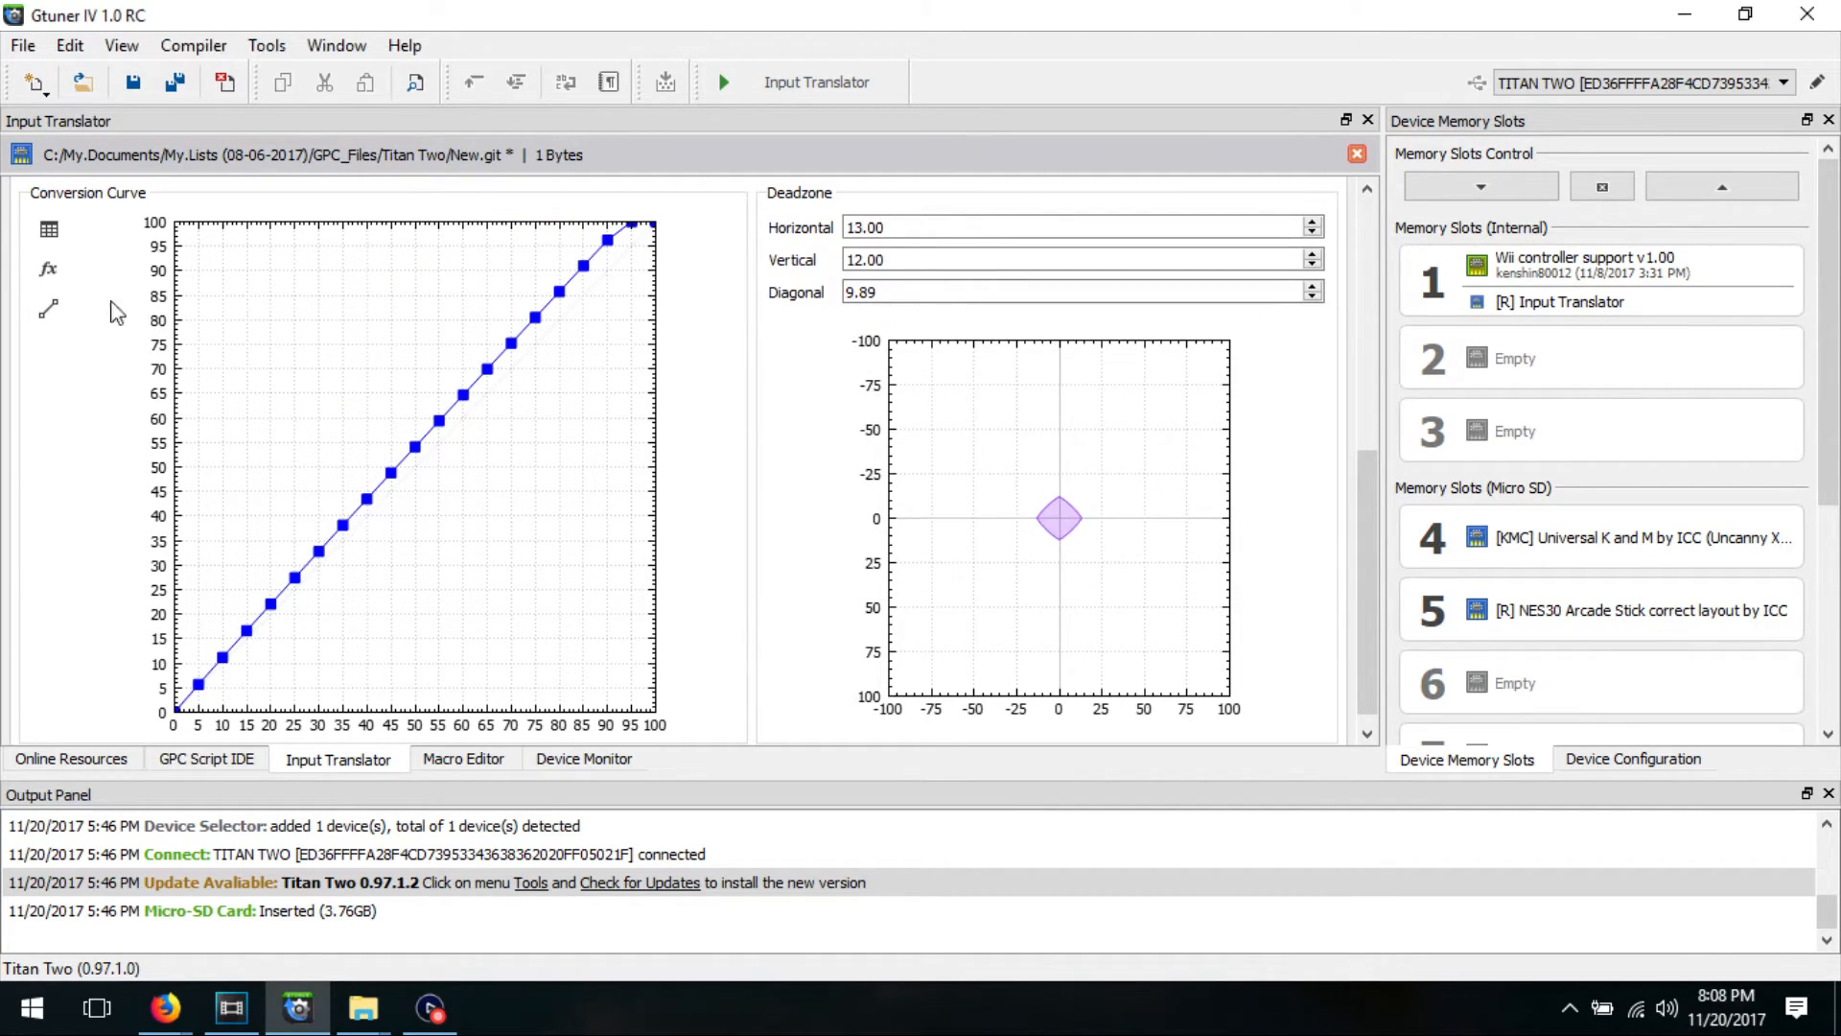
click(48, 308)
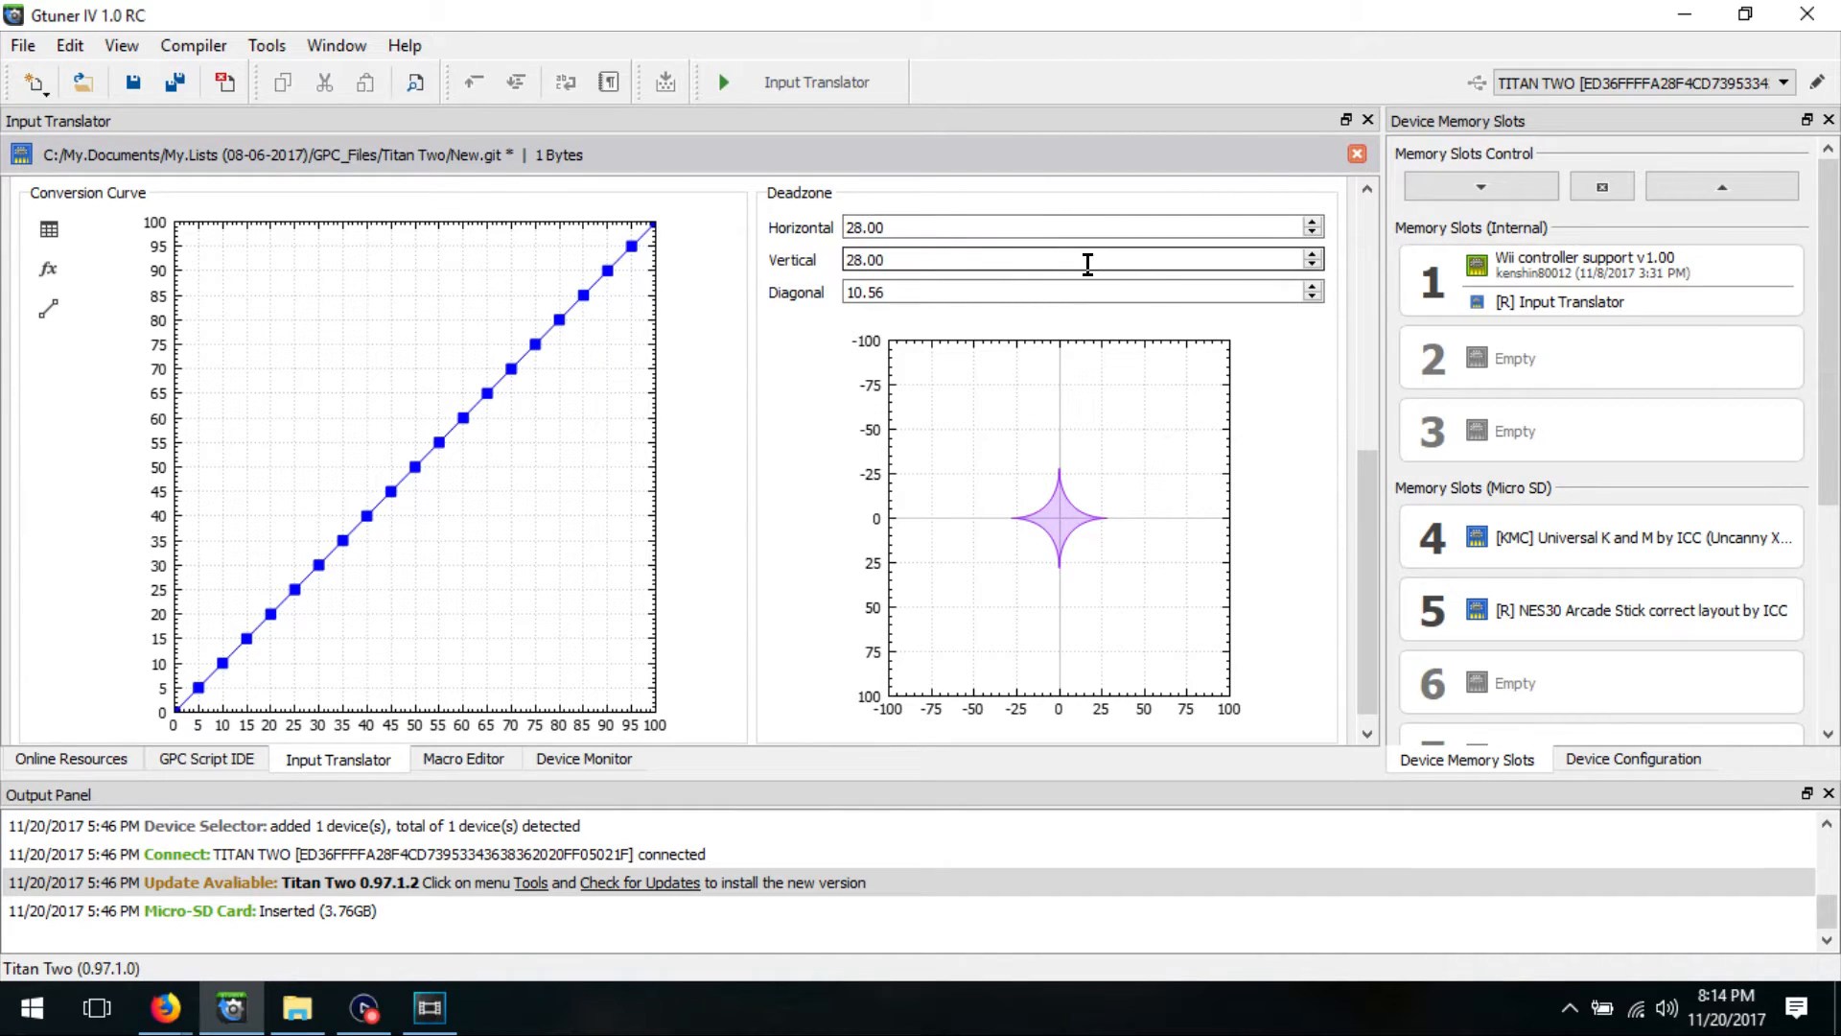
Step: Try a smaller Diagonal deadzone of 7.56 and raise it to 14.56
click(1312, 296)
click(1313, 296)
click(1313, 297)
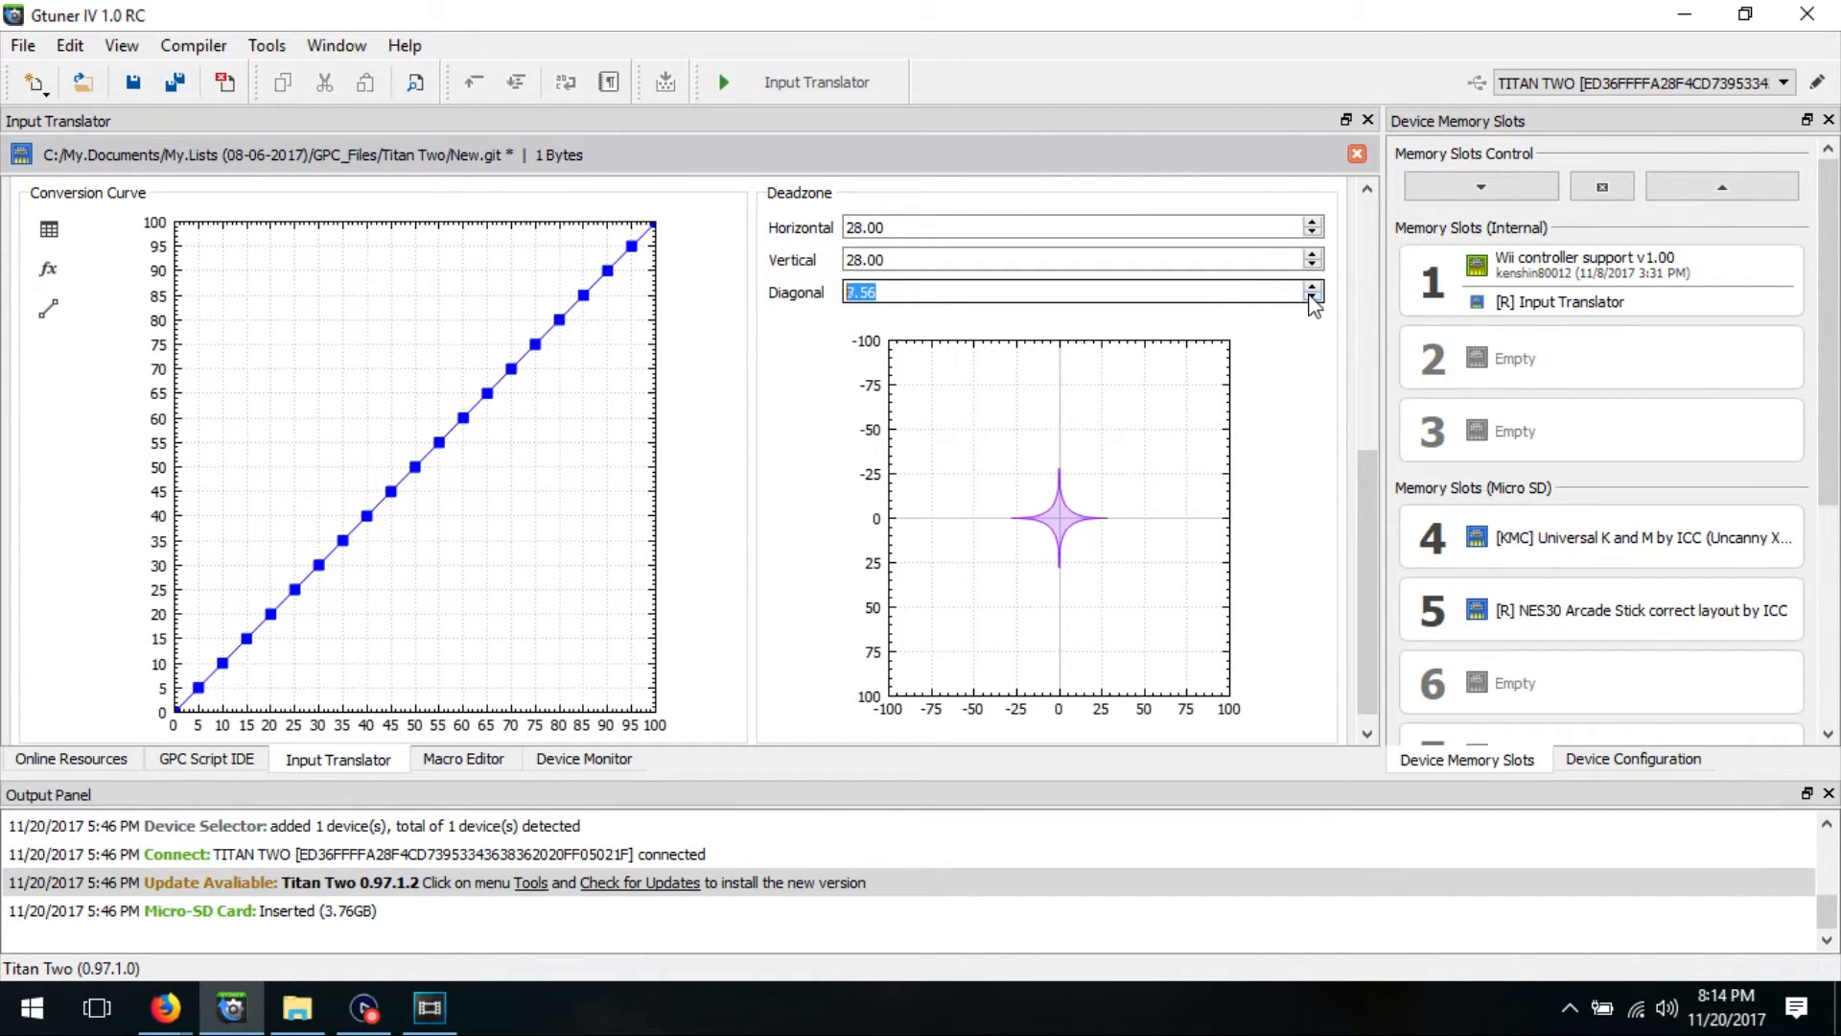
scroll(1314, 287, up, 10)
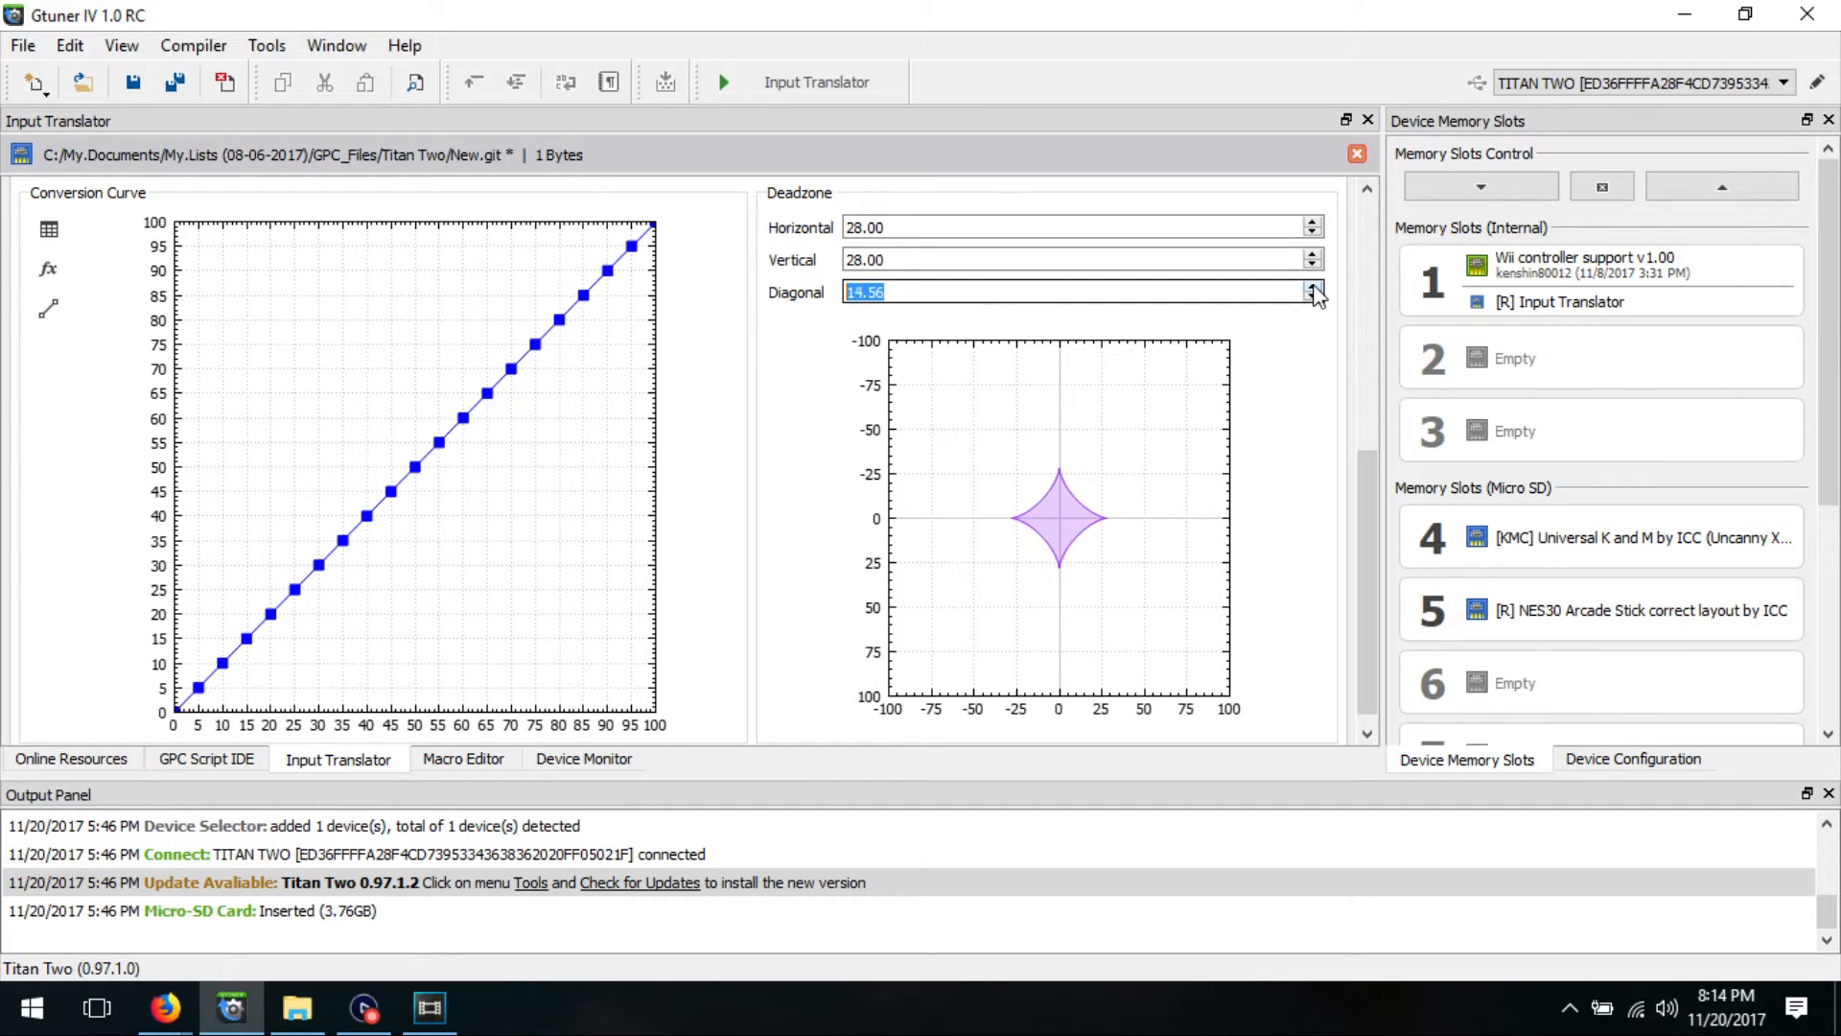
scroll(1313, 293, up, 6)
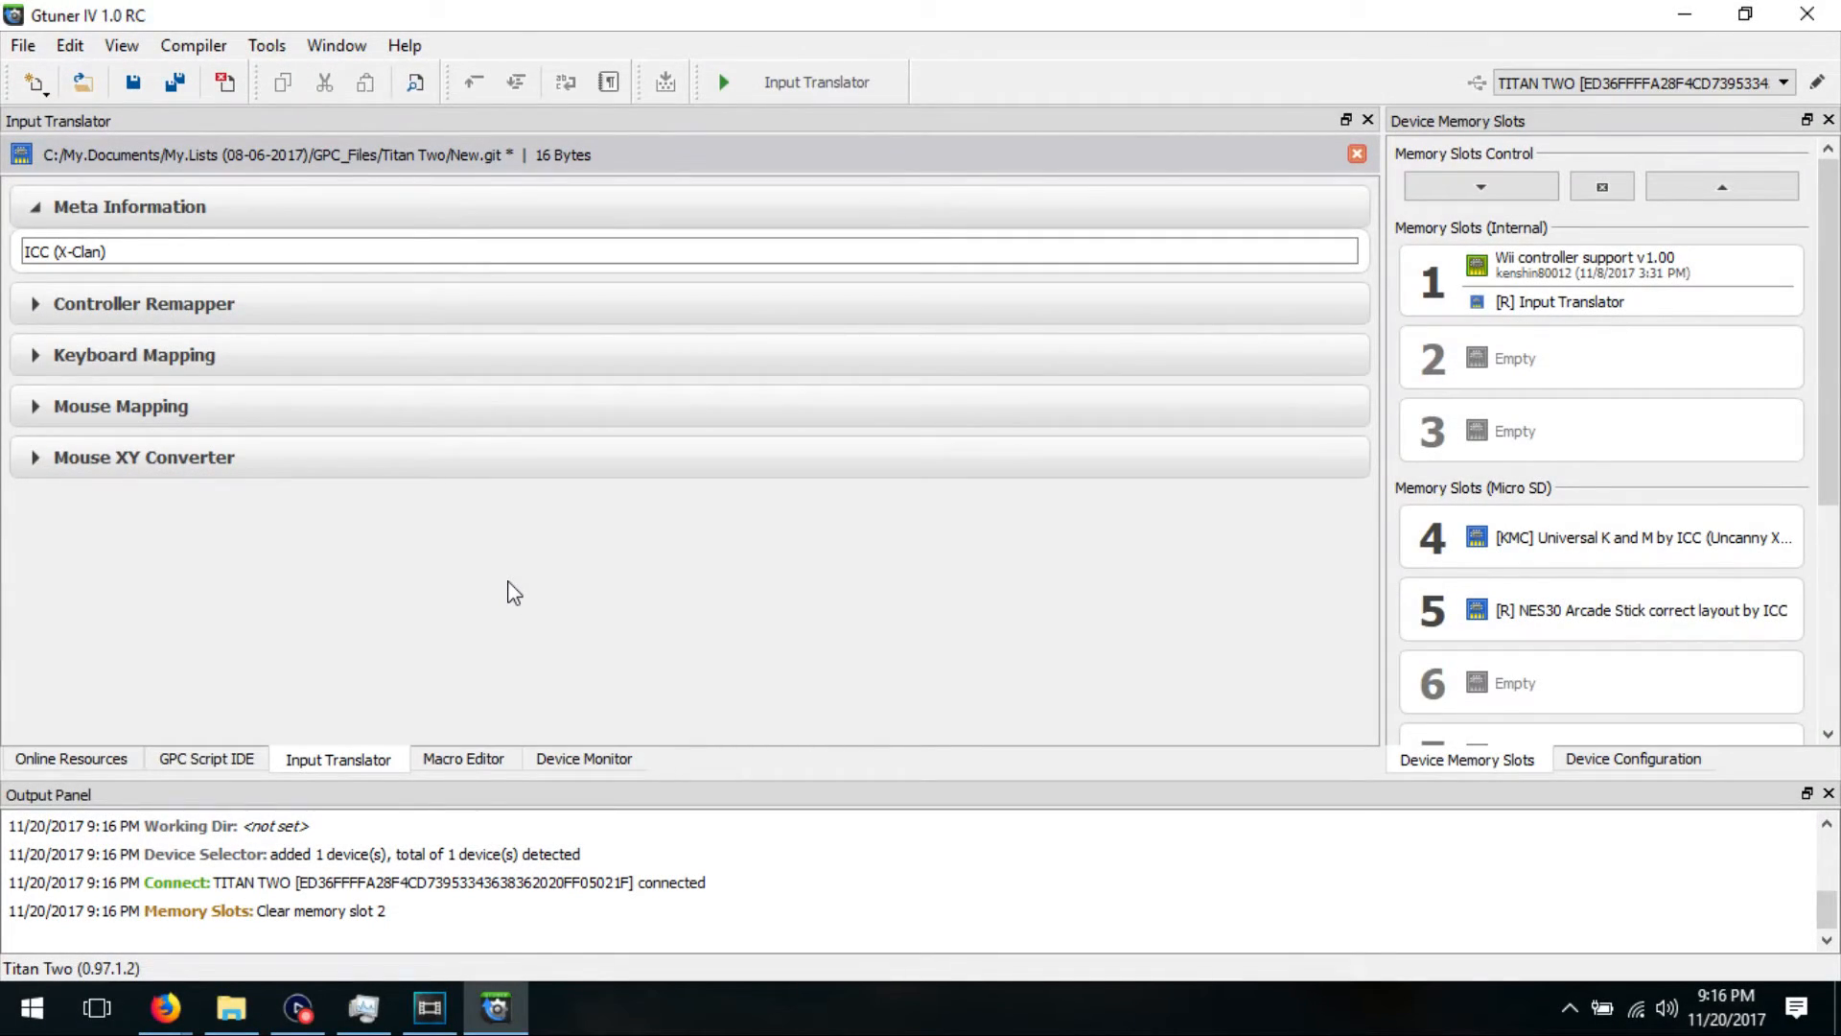
Step: Save the New.git profile and load it into device memory slot 2
click(135, 85)
drag(43, 163, 1502, 359)
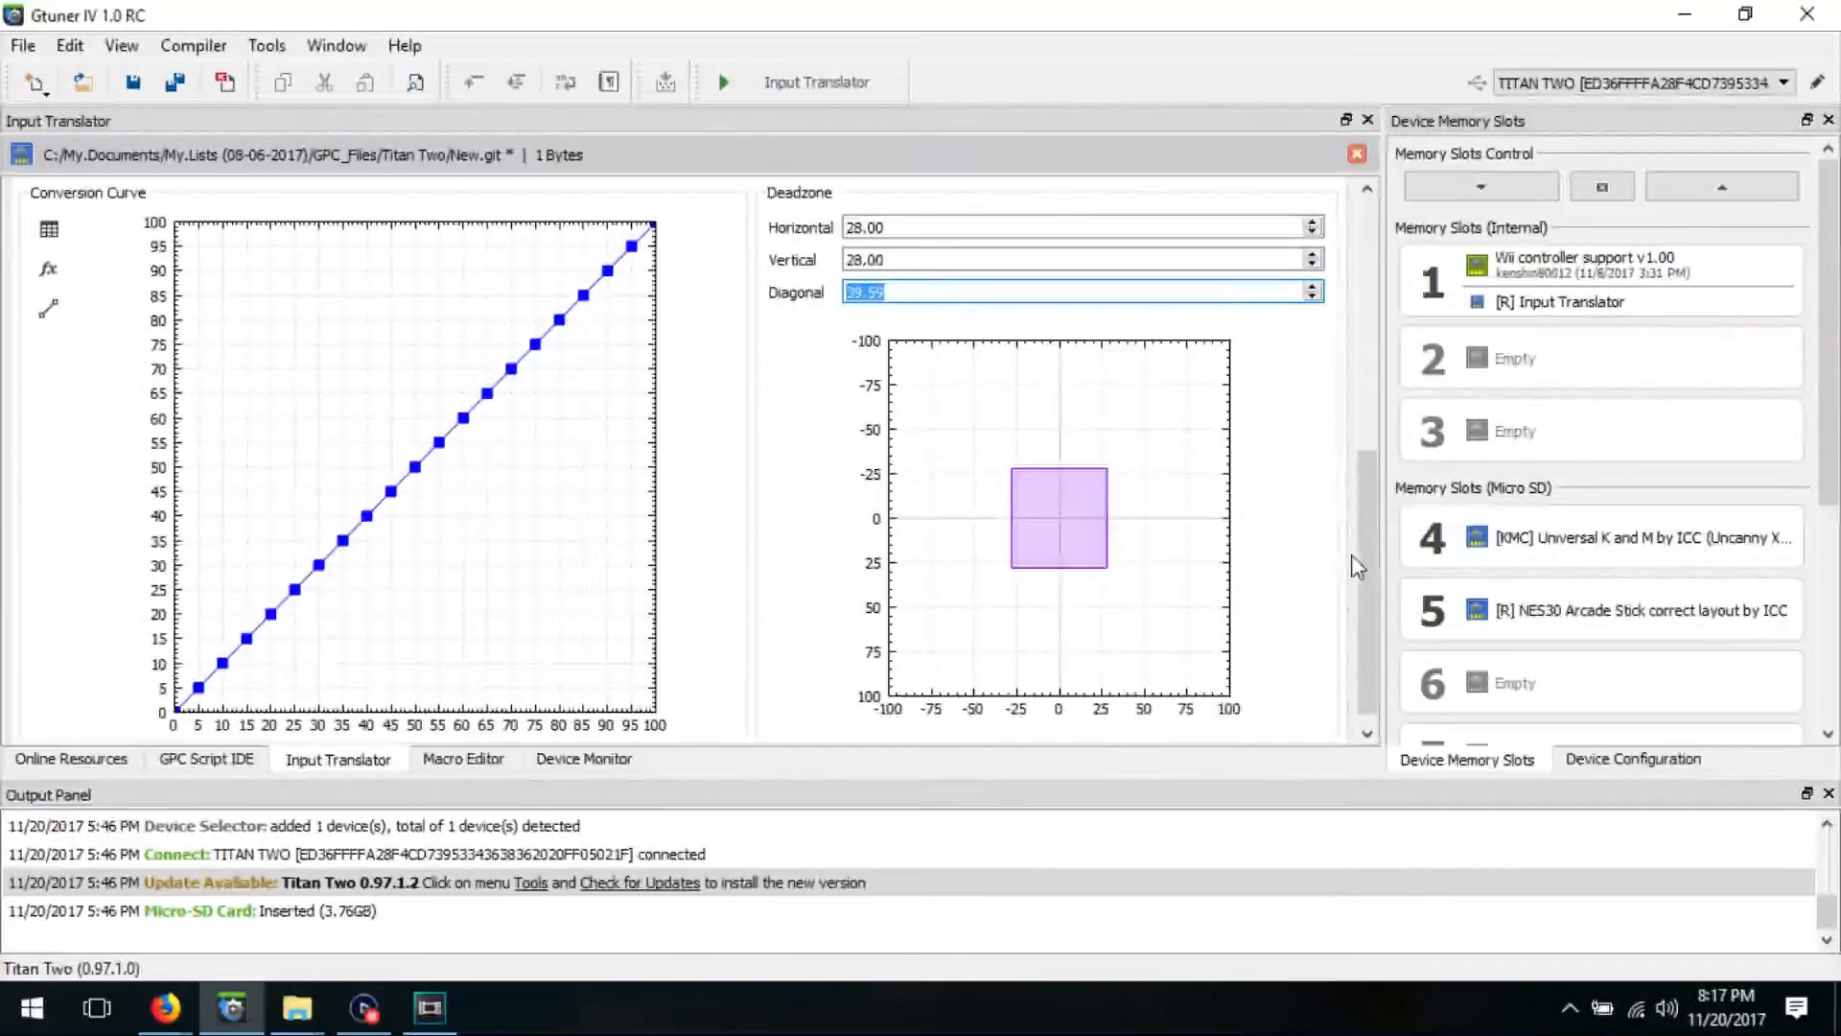
Step: Close the Mouse XY Converter and Mouse Mapping sections, discarding their changes
drag(1361, 560, 1348, 227)
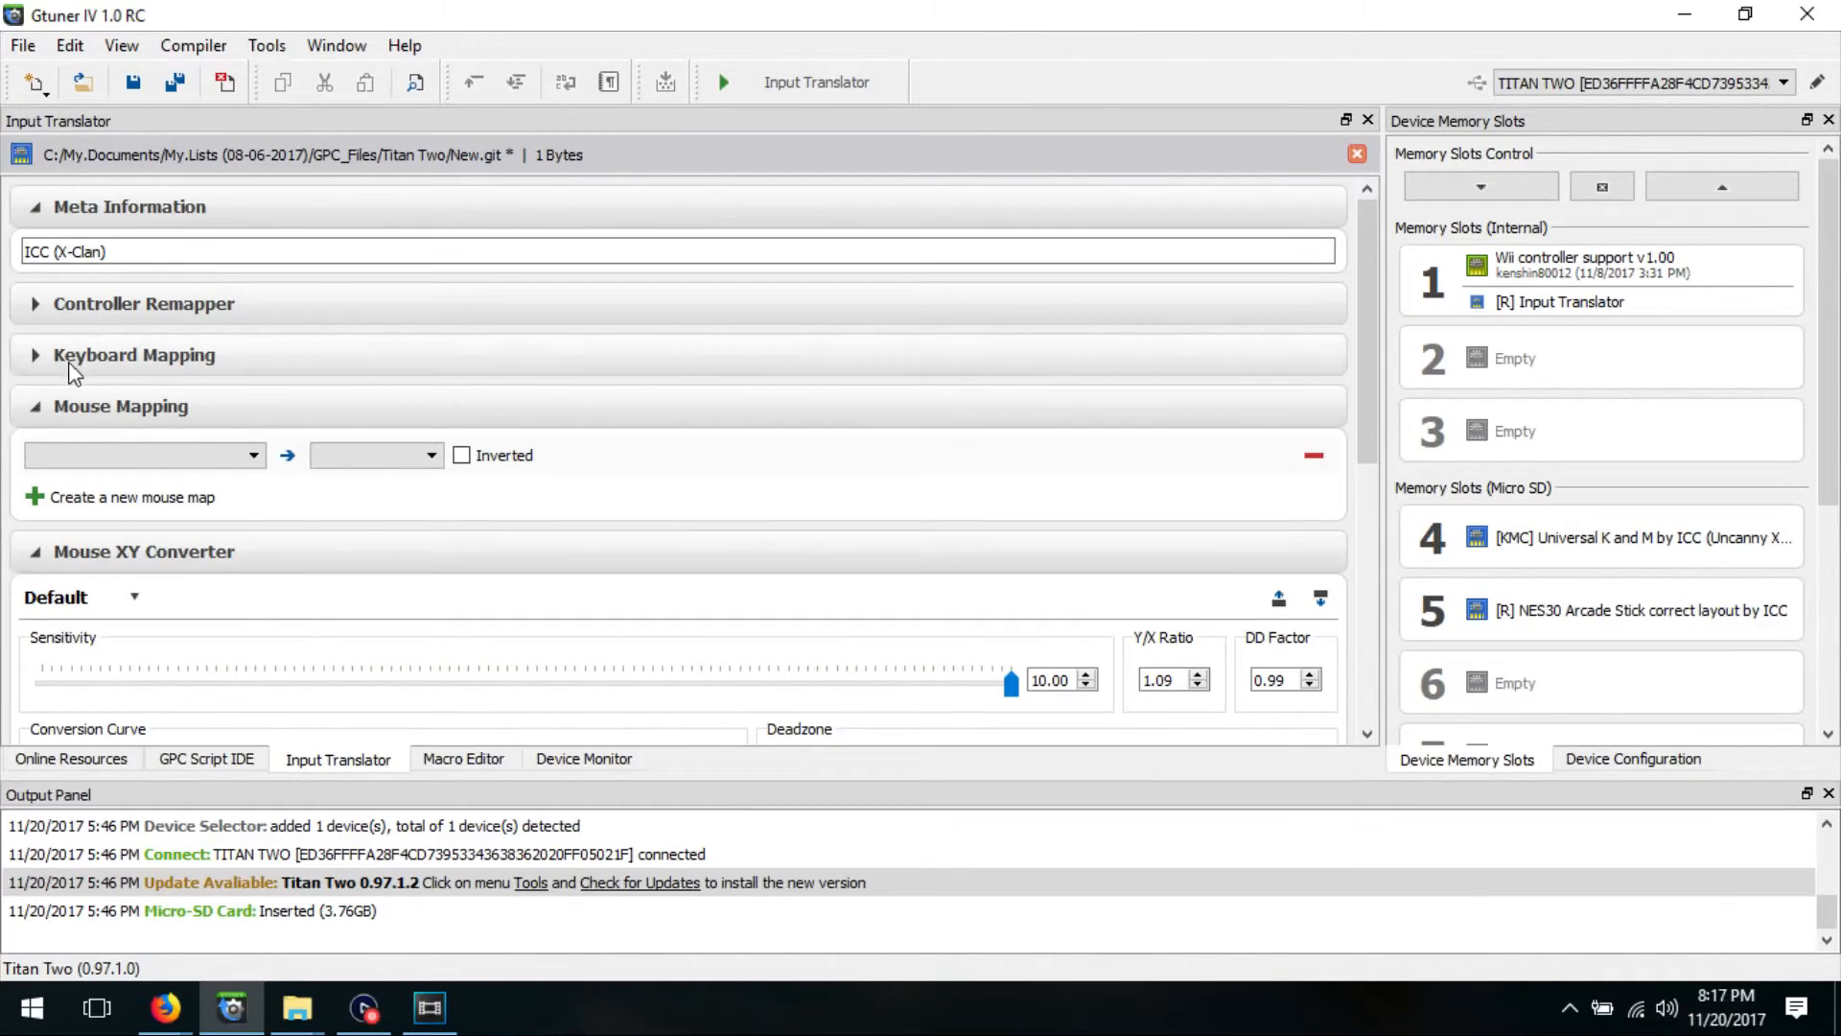
click(35, 553)
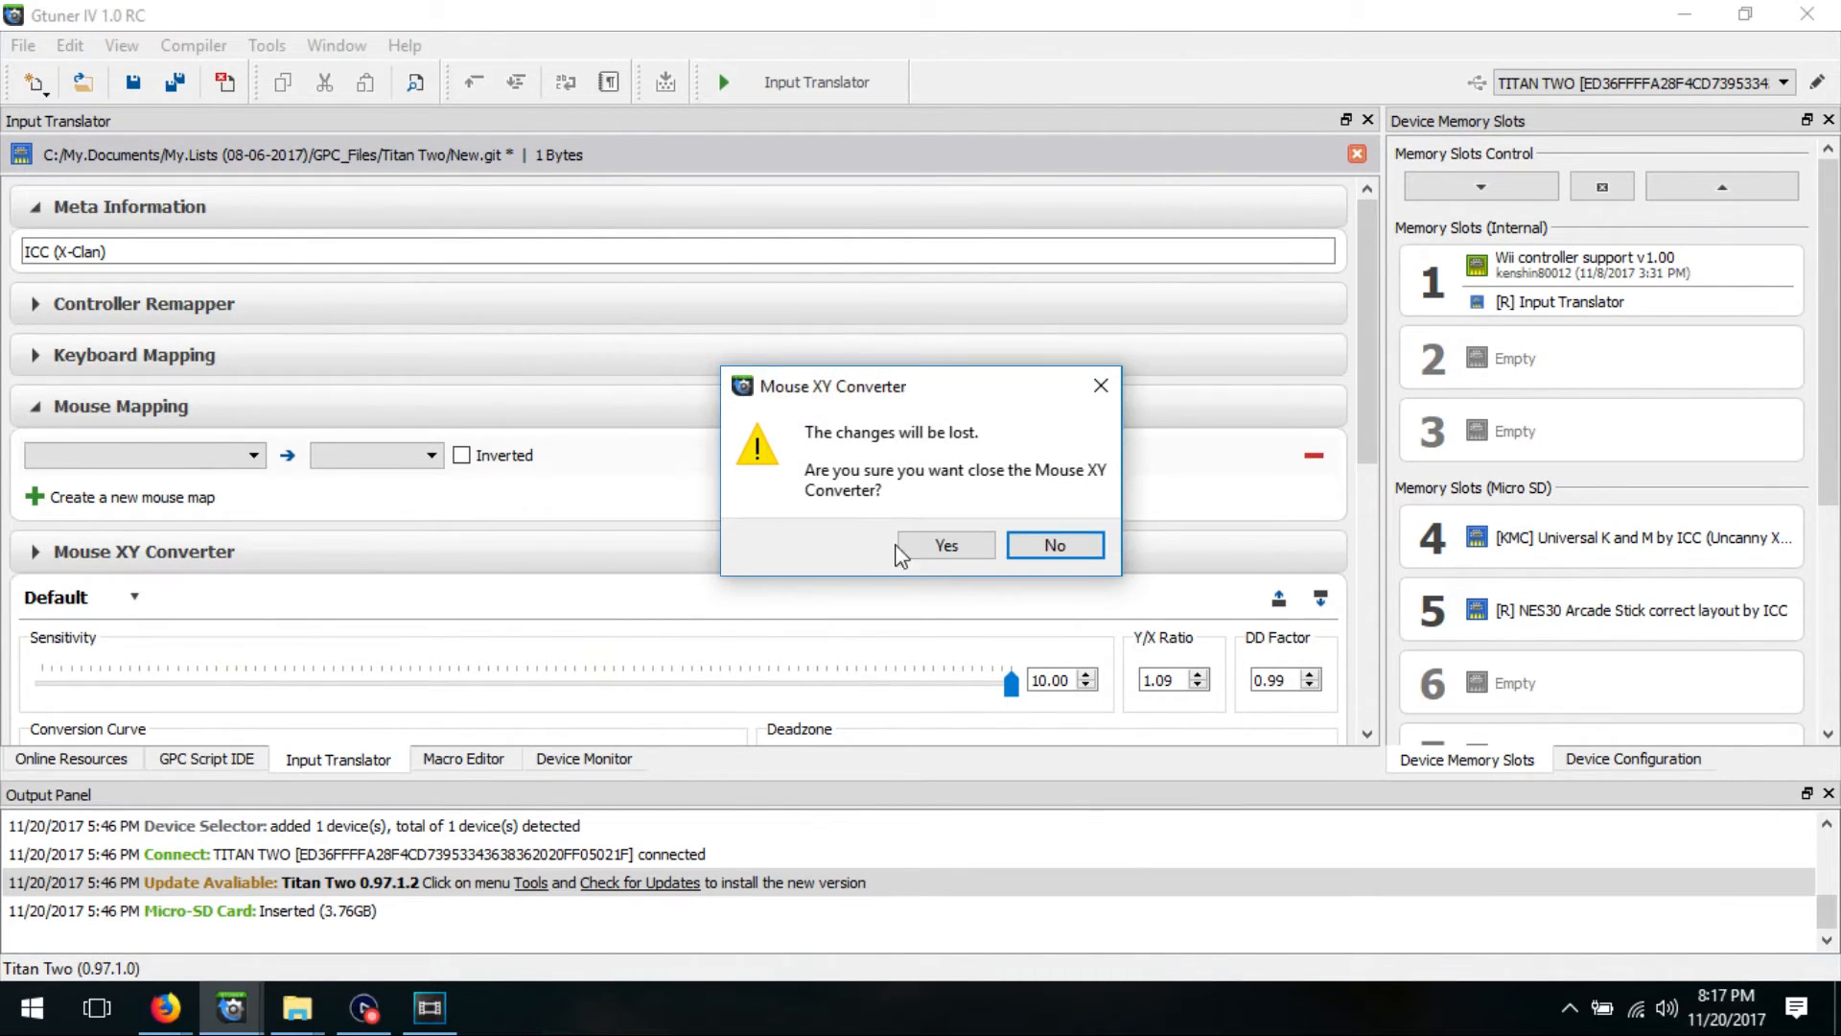
click(946, 545)
click(30, 408)
click(925, 538)
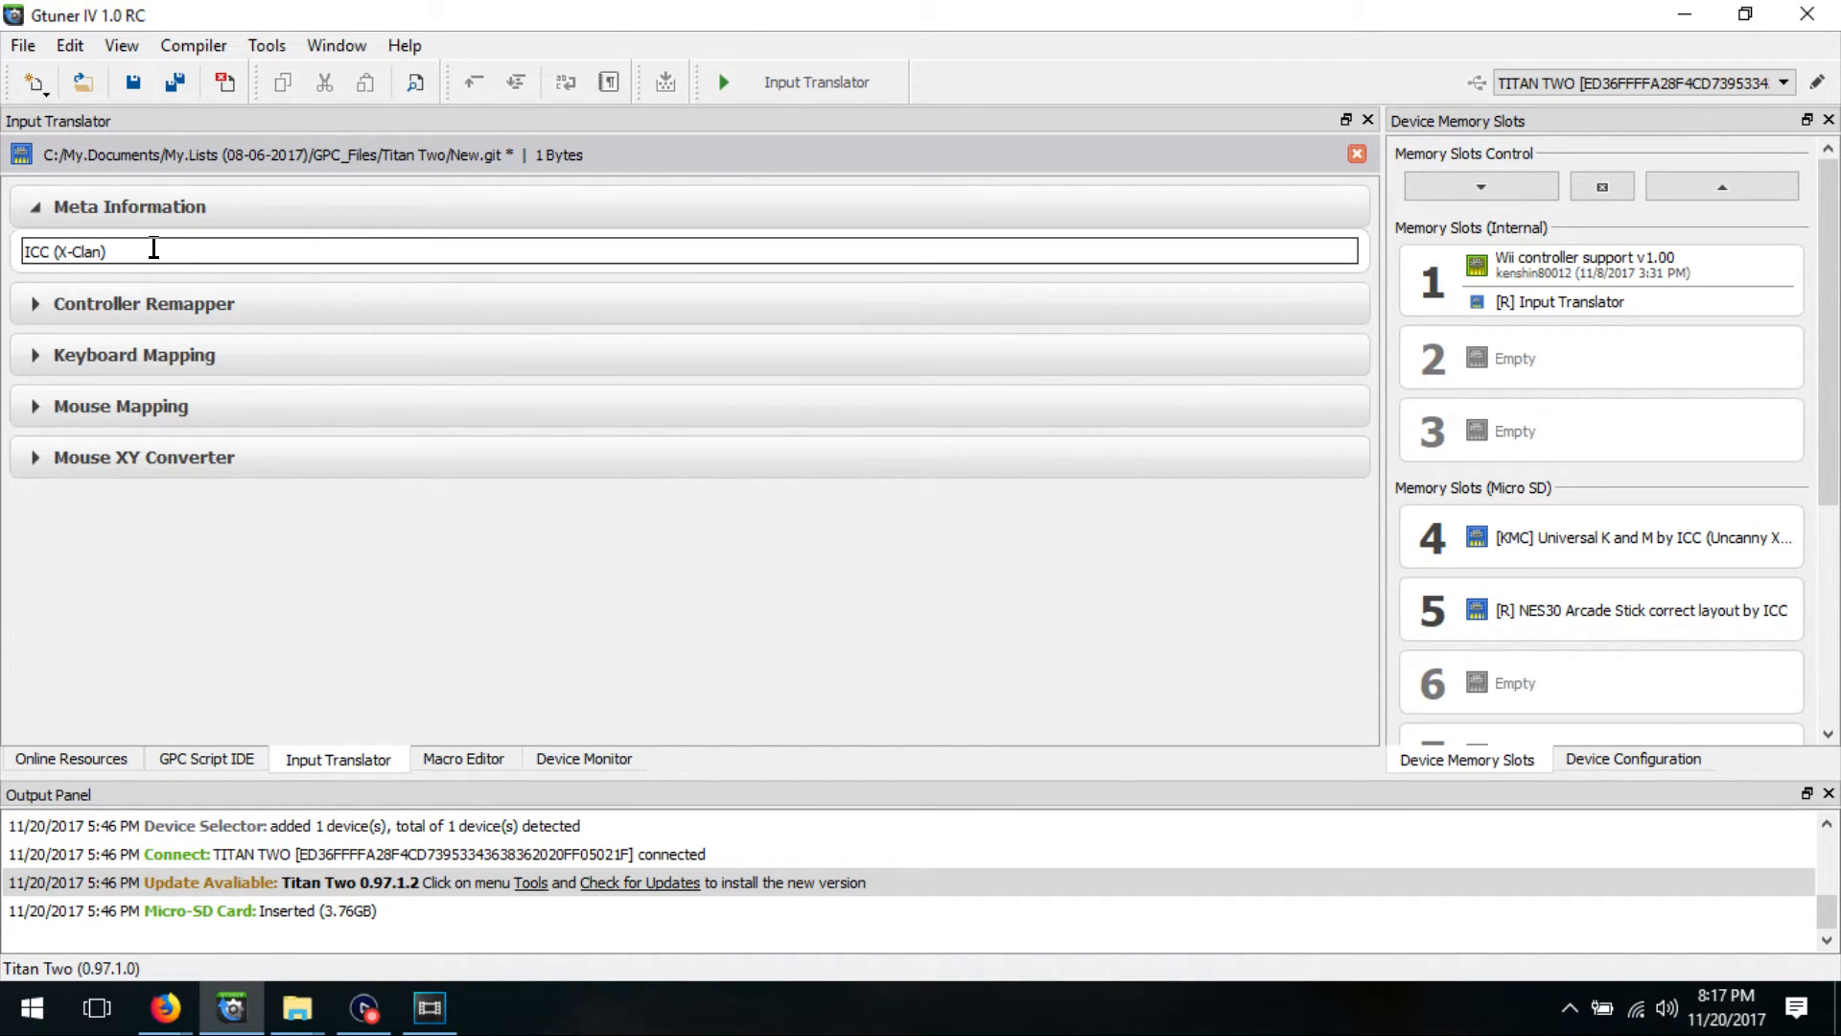
Step: Check for updates despite the unsaved work and start the device firmware update to Titan Two 0.97.1.2
click(267, 46)
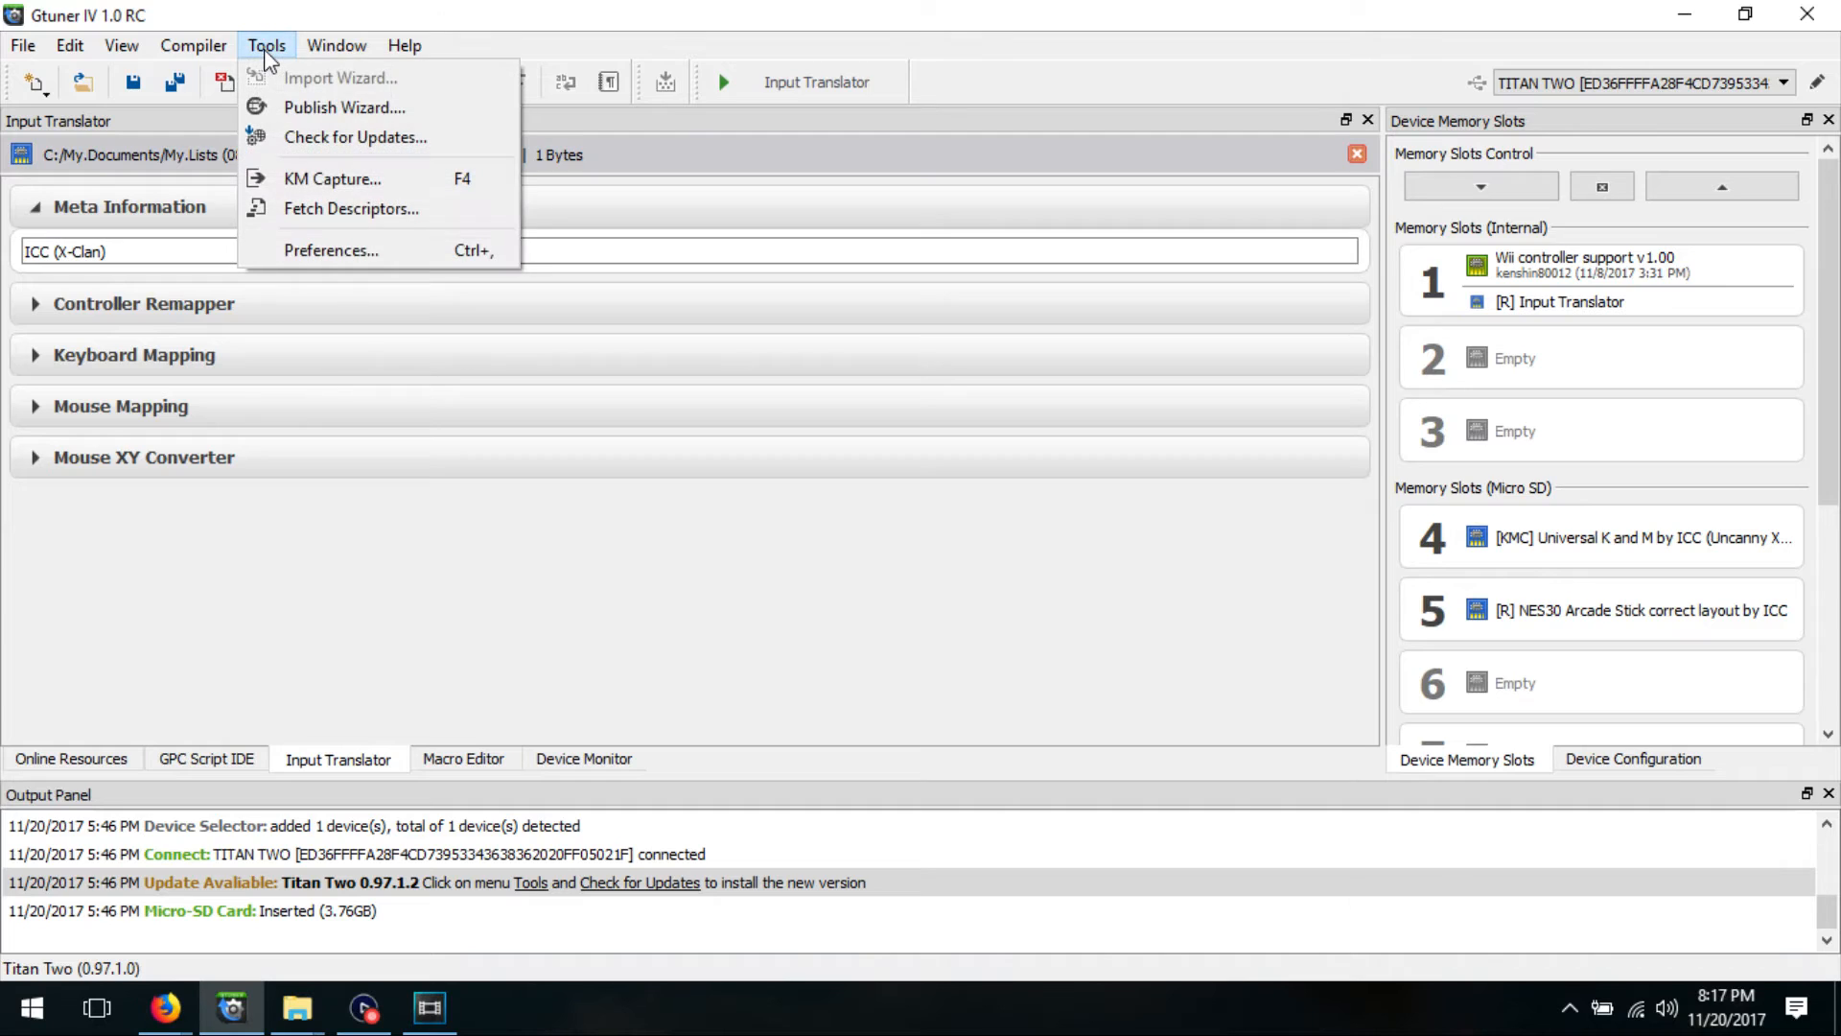
click(394, 134)
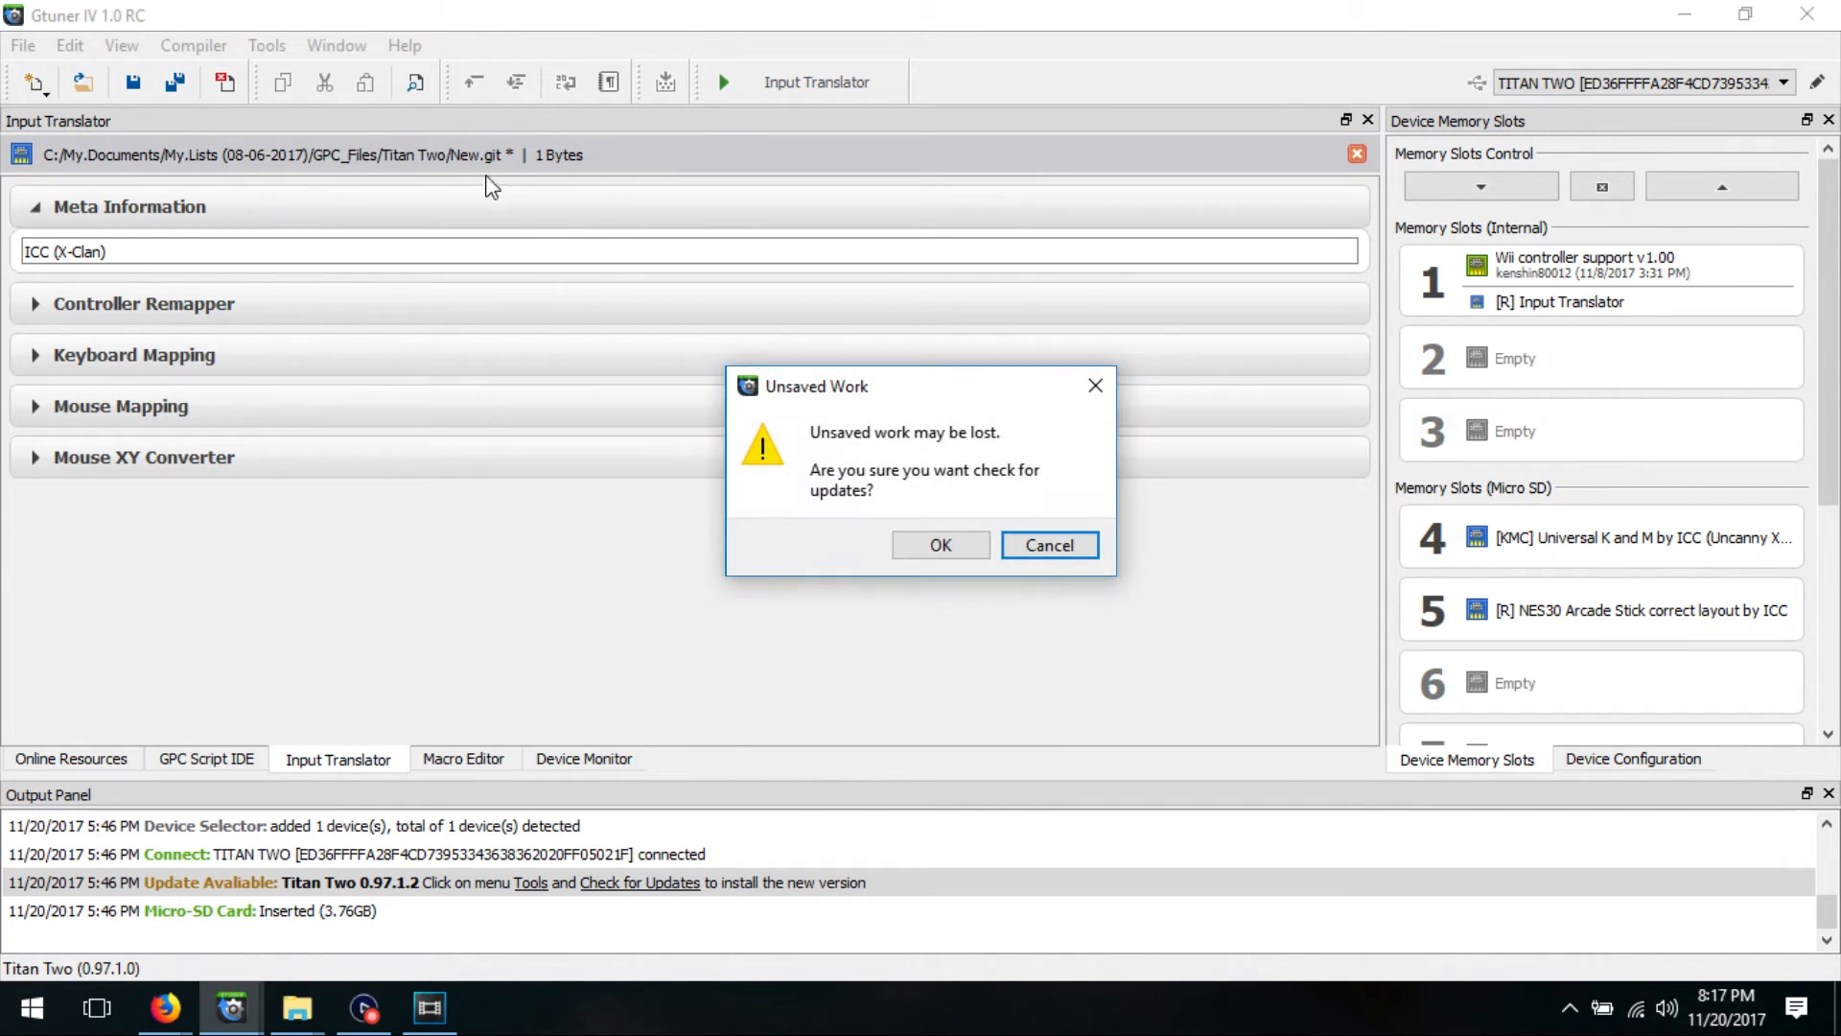
click(940, 544)
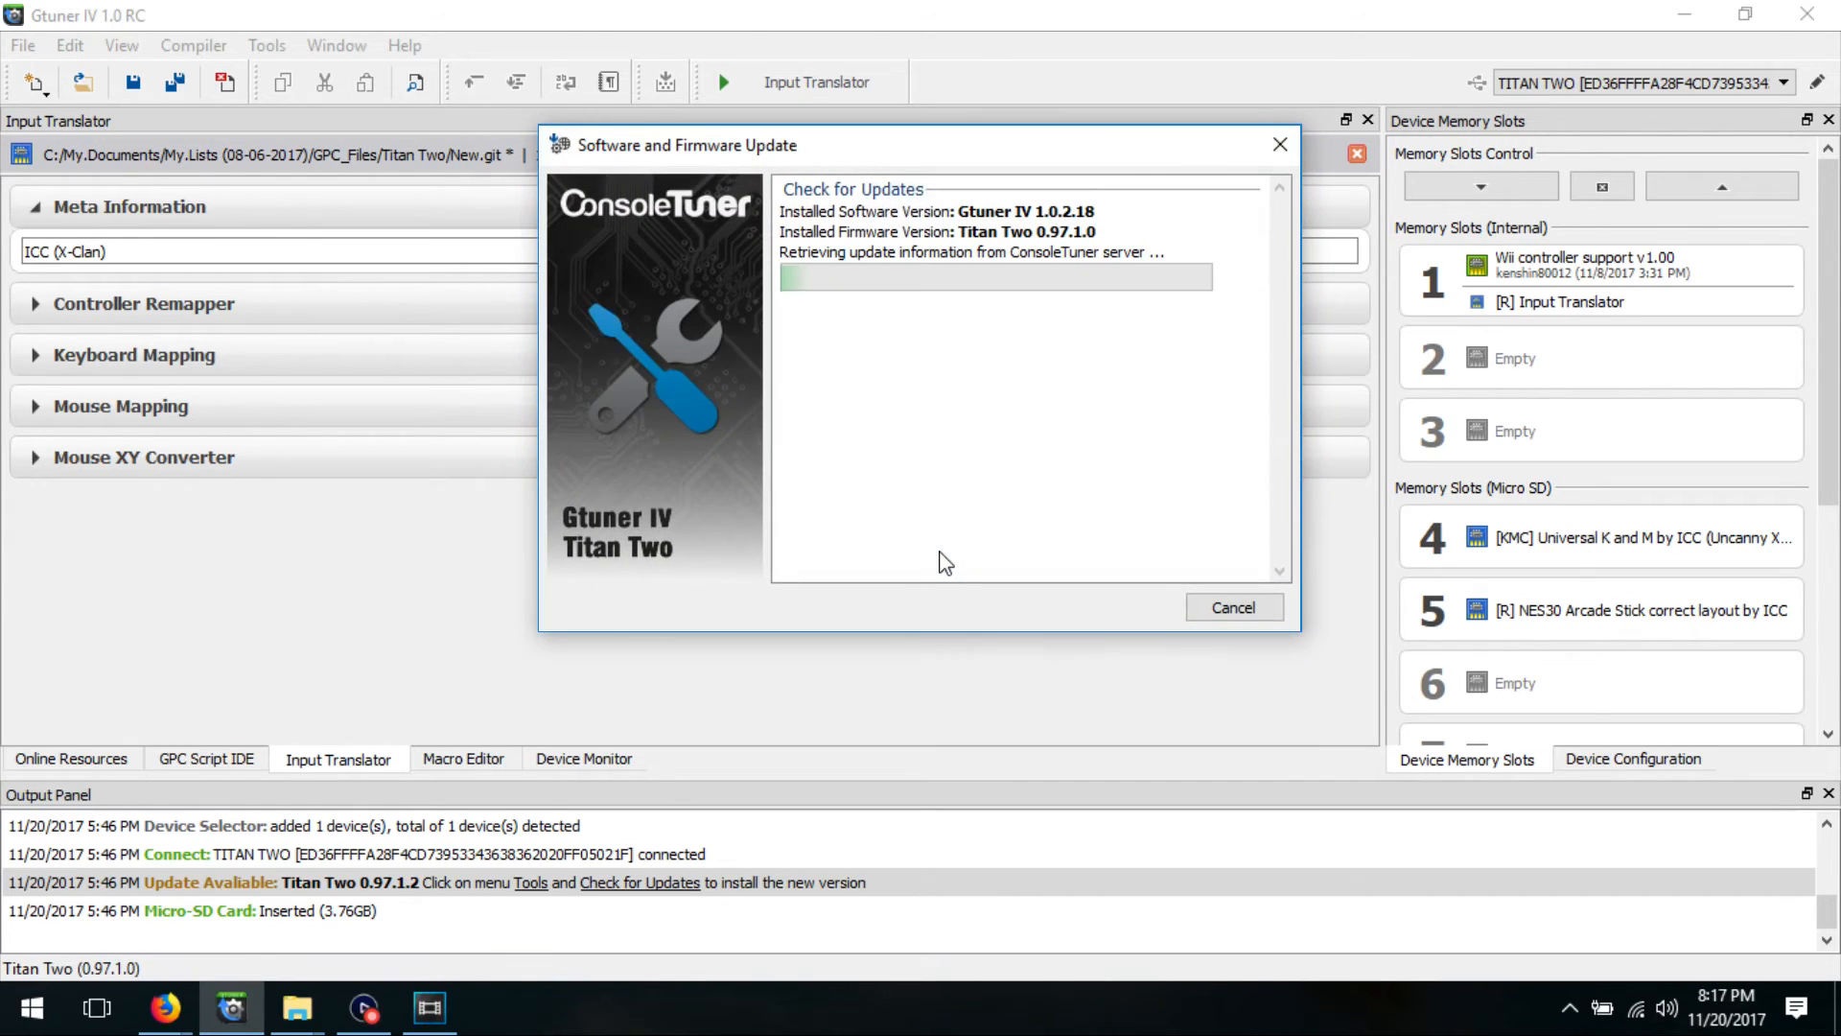
click(1031, 614)
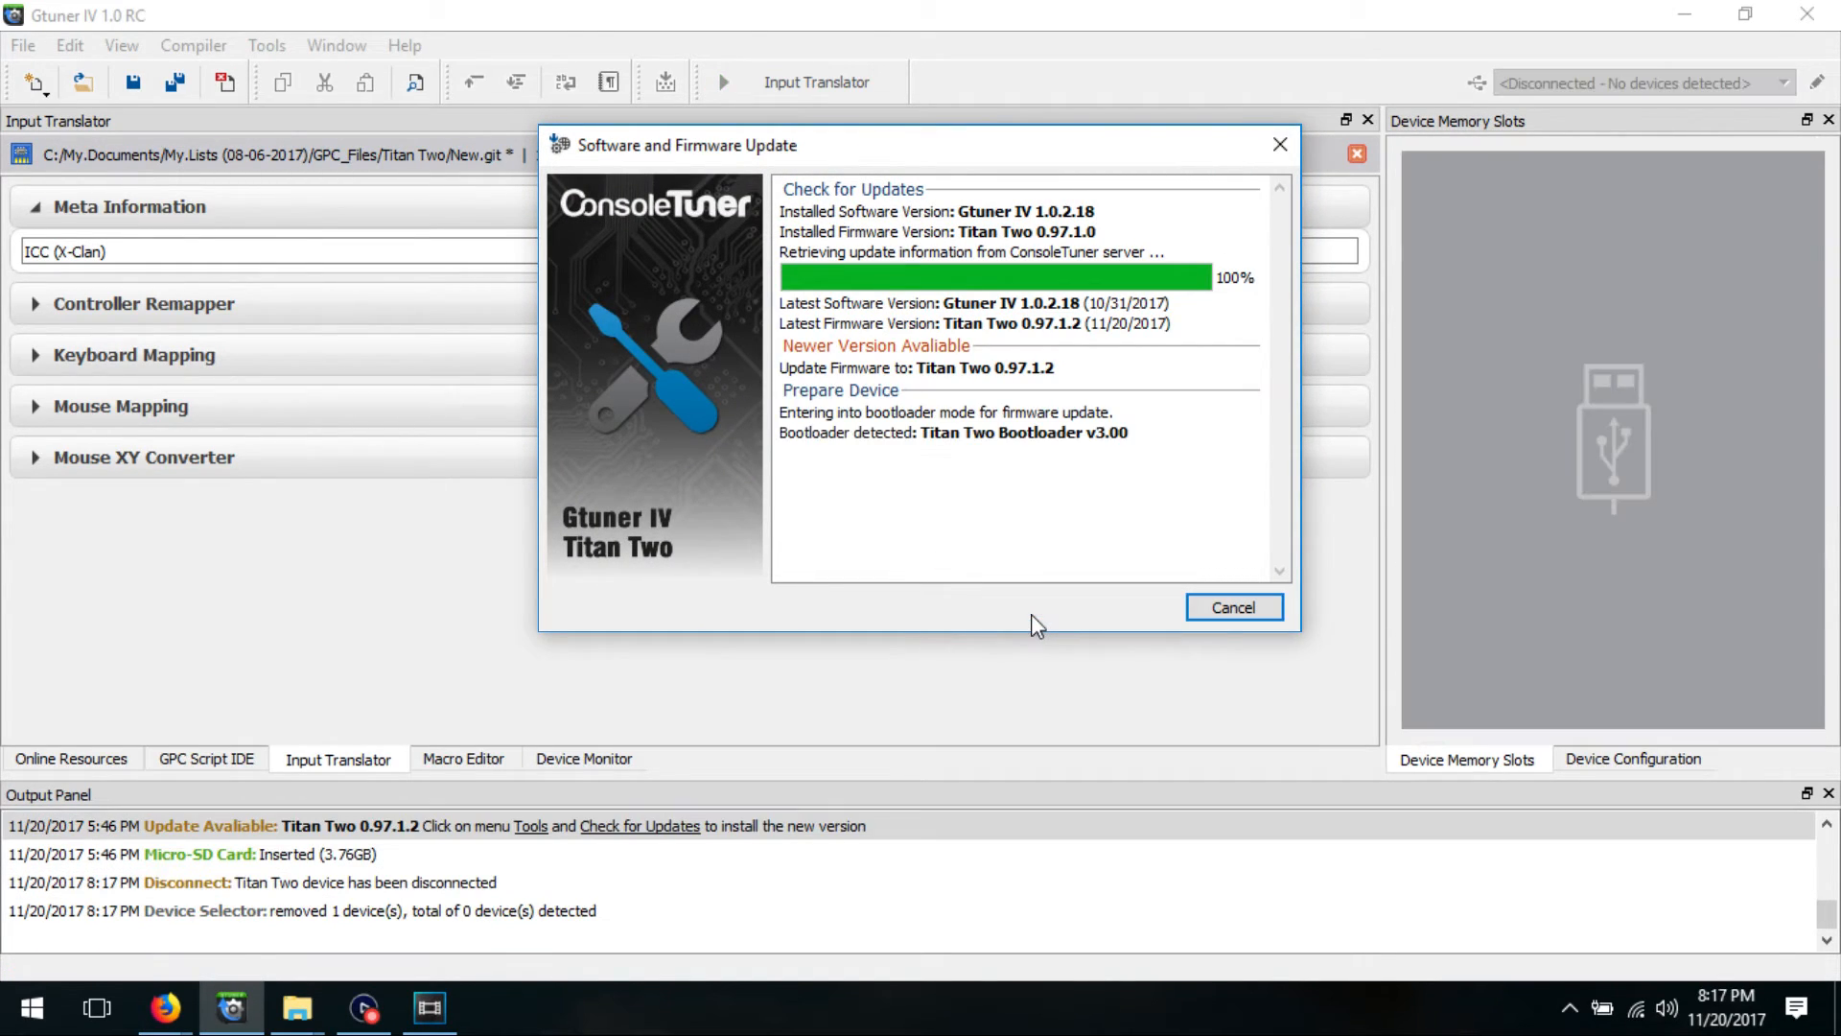